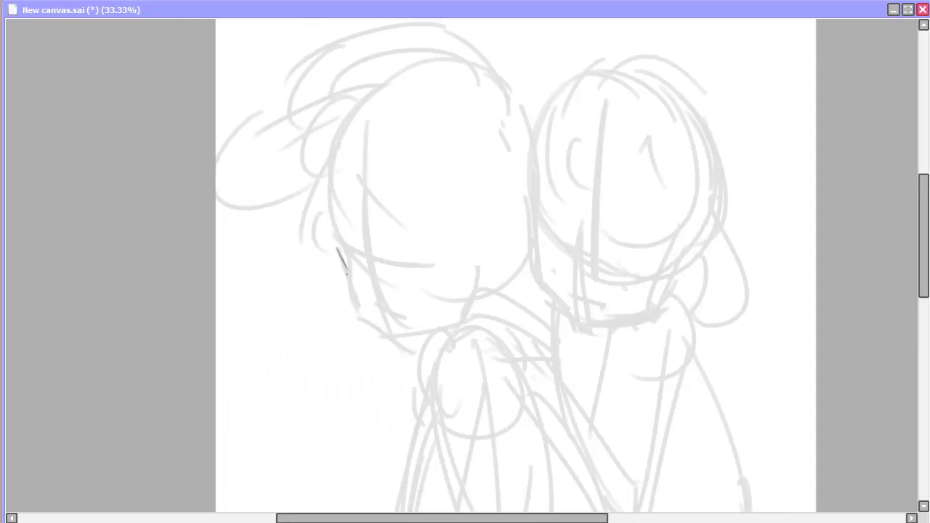
Step: Sketch the girl's facial guide lines and the cheek, jaw and chin outline over the pale rough head
{"action": "left_click_drag", "start_coordinate": [353, 190], "coordinate": [374, 311]}
{"action": "mouse_move", "coordinate": [349, 254]}
{"action": "left_mouse_down"}
{"action": "mouse_move", "coordinate": [401, 246]}
{"action": "mouse_move", "coordinate": [411, 278]}
{"action": "left_mouse_up"}
{"action": "key", "text": "ctrl+z"}
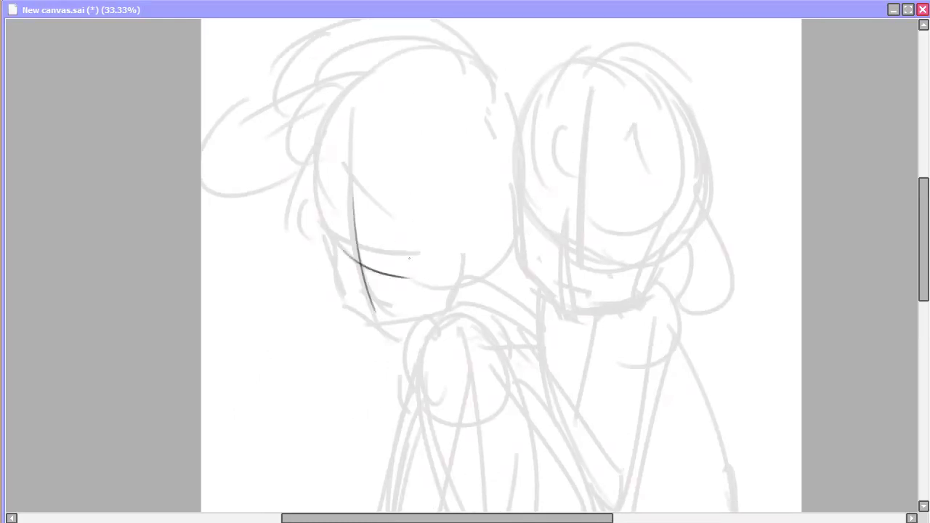
{"action": "mouse_move", "coordinate": [328, 225]}
{"action": "left_mouse_down"}
{"action": "mouse_move", "coordinate": [340, 289]}
{"action": "mouse_move", "coordinate": [369, 317]}
{"action": "mouse_move", "coordinate": [442, 309]}
{"action": "left_mouse_up"}
{"action": "key", "text": "ctrl+z"}
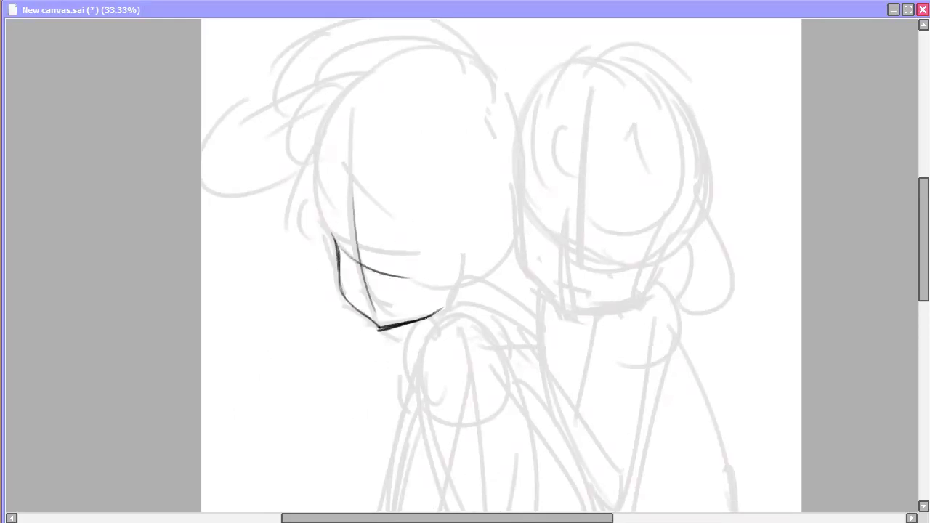
Step: Draw the face's features within the outline: both eyes with lashes and irises, the eyebrows, nose and mouth
{"action": "left_click_drag", "start_coordinate": [336, 225], "coordinate": [356, 265]}
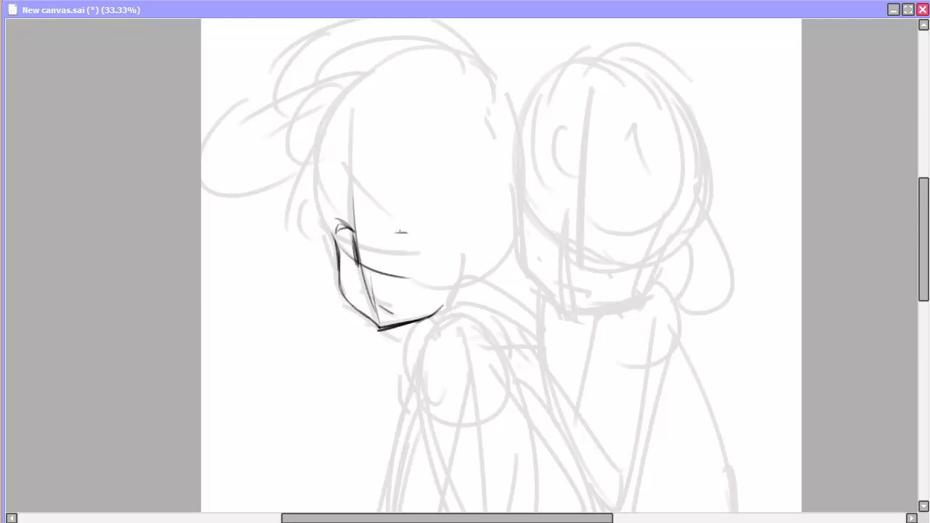
{"action": "left_click_drag", "start_coordinate": [394, 235], "coordinate": [446, 250]}
{"action": "left_click_drag", "start_coordinate": [335, 231], "coordinate": [345, 247]}
{"action": "left_click_drag", "start_coordinate": [439, 246], "coordinate": [449, 255]}
{"action": "left_click_drag", "start_coordinate": [398, 237], "coordinate": [421, 235]}
{"action": "left_click_drag", "start_coordinate": [427, 238], "coordinate": [447, 252]}
{"action": "left_click_drag", "start_coordinate": [428, 245], "coordinate": [418, 269]}
{"action": "left_click_drag", "start_coordinate": [425, 242], "coordinate": [421, 269]}
{"action": "left_click_drag", "start_coordinate": [401, 229], "coordinate": [444, 218]}
{"action": "left_click_drag", "start_coordinate": [357, 274], "coordinate": [408, 279]}
{"action": "mouse_move", "coordinate": [345, 231]}
{"action": "left_mouse_down"}
{"action": "mouse_move", "coordinate": [372, 310]}
{"action": "mouse_move", "coordinate": [362, 268]}
{"action": "left_mouse_up"}
{"action": "left_click_drag", "start_coordinate": [465, 290], "coordinate": [491, 266]}
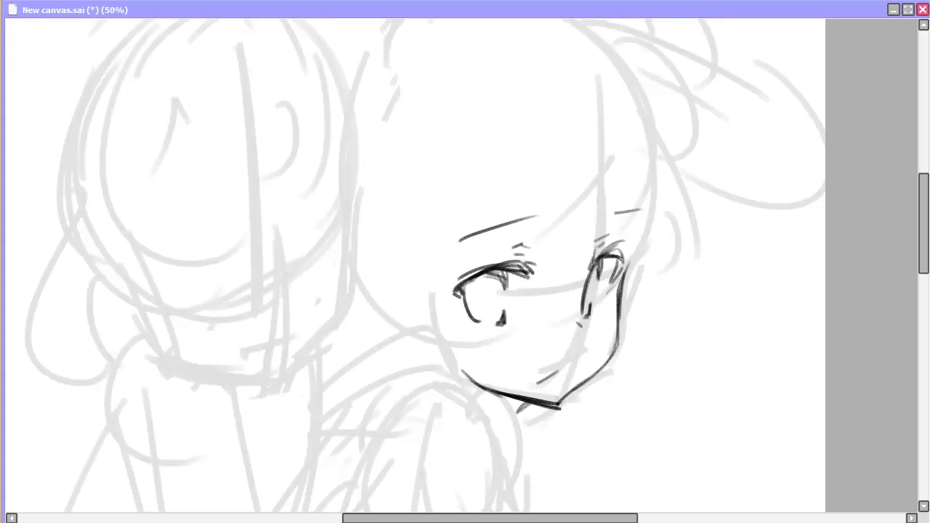
Step: Draw the neck line beneath the jaw and the long back line running from the shoulder down to the waist
{"action": "left_click_drag", "start_coordinate": [625, 211], "coordinate": [617, 305]}
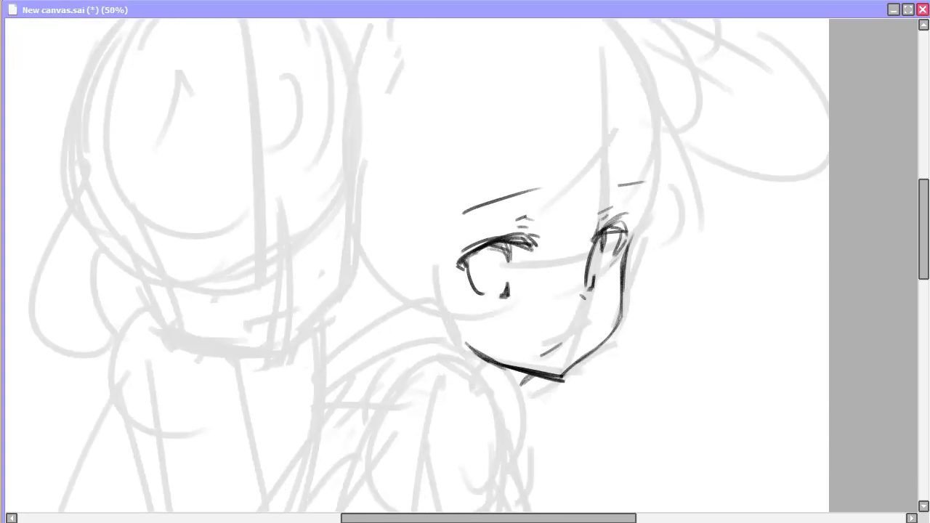
{"action": "left_click_drag", "start_coordinate": [469, 323], "coordinate": [490, 339]}
{"action": "scroll", "coordinate": [489, 338], "scroll_direction": "down", "scroll_amount": 2}
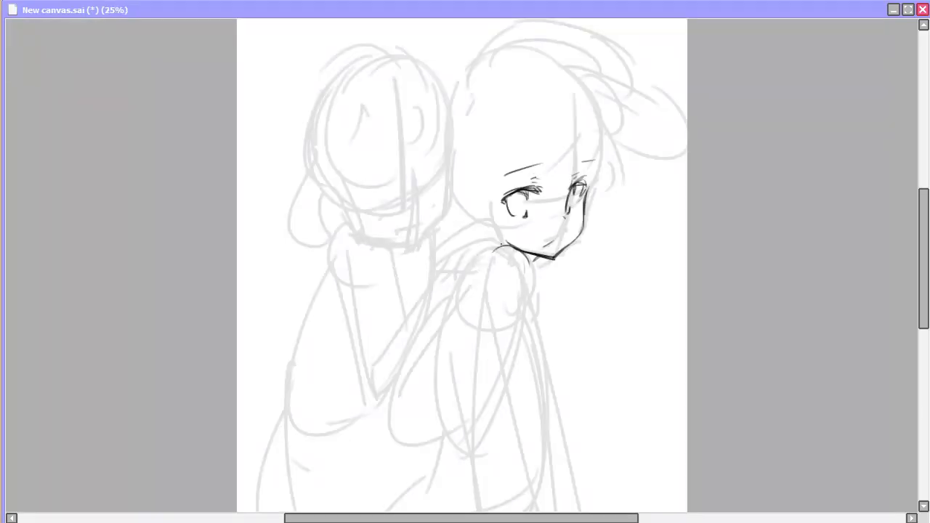
{"action": "left_click_drag", "start_coordinate": [485, 255], "coordinate": [456, 385]}
{"action": "key", "text": "h"}
{"action": "key", "text": "h"}
{"action": "left_click_drag", "start_coordinate": [485, 257], "coordinate": [452, 508]}
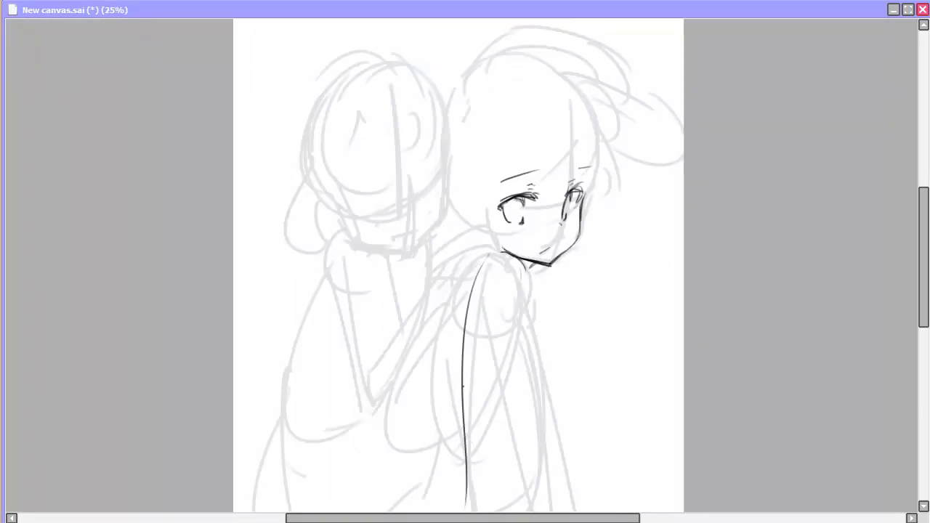
Step: Sketch the near shoulder curve, the chest front and the flaring lower back of the girl's top
{"action": "mouse_move", "coordinate": [521, 271]}
{"action": "left_mouse_down"}
{"action": "mouse_move", "coordinate": [505, 291]}
{"action": "mouse_move", "coordinate": [520, 352]}
{"action": "left_mouse_up"}
{"action": "key", "text": "ctrl+z"}
{"action": "left_click_drag", "start_coordinate": [473, 308], "coordinate": [472, 369]}
{"action": "scroll", "coordinate": [465, 276], "scroll_direction": "down", "scroll_amount": 1}
{"action": "key", "text": "h"}
{"action": "key", "text": "h"}
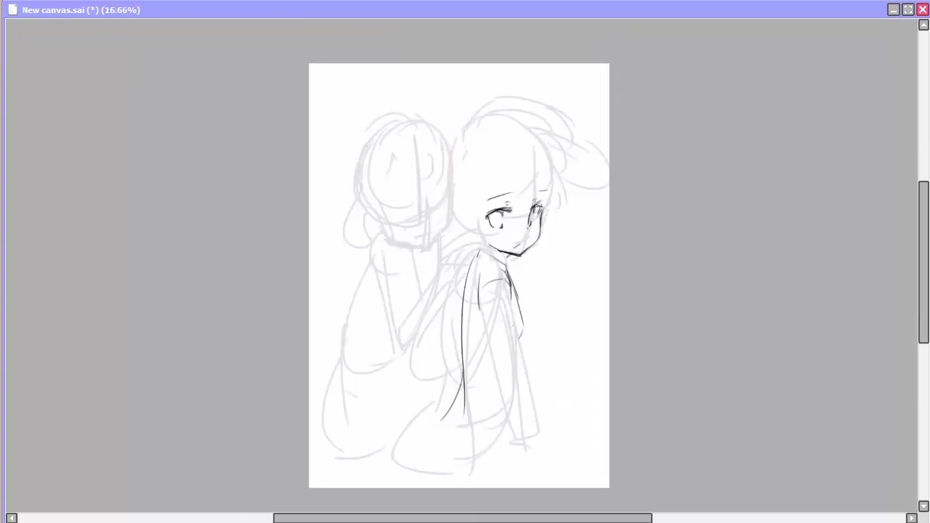
Step: Draw the near arm's long sleeve down to its cuff and add the collar flap behind the shoulder
{"action": "left_click_drag", "start_coordinate": [508, 289], "coordinate": [513, 336]}
{"action": "key", "text": "h"}
{"action": "mouse_move", "coordinate": [416, 300]}
{"action": "left_mouse_down"}
{"action": "mouse_move", "coordinate": [392, 405]}
{"action": "mouse_move", "coordinate": [414, 436]}
{"action": "left_mouse_up"}
{"action": "left_click_drag", "start_coordinate": [436, 291], "coordinate": [465, 356]}
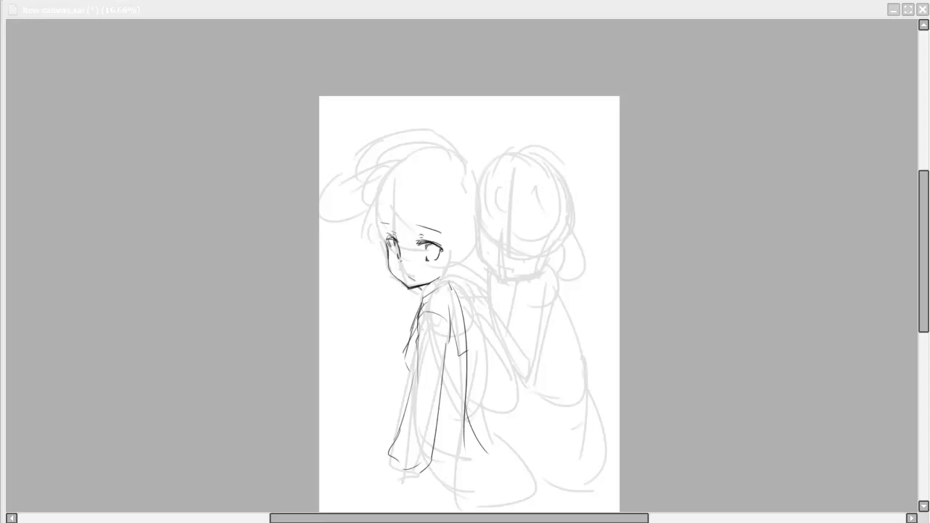
{"action": "key", "text": "h"}
{"action": "scroll", "coordinate": [508, 87], "scroll_direction": "up", "scroll_amount": 1}
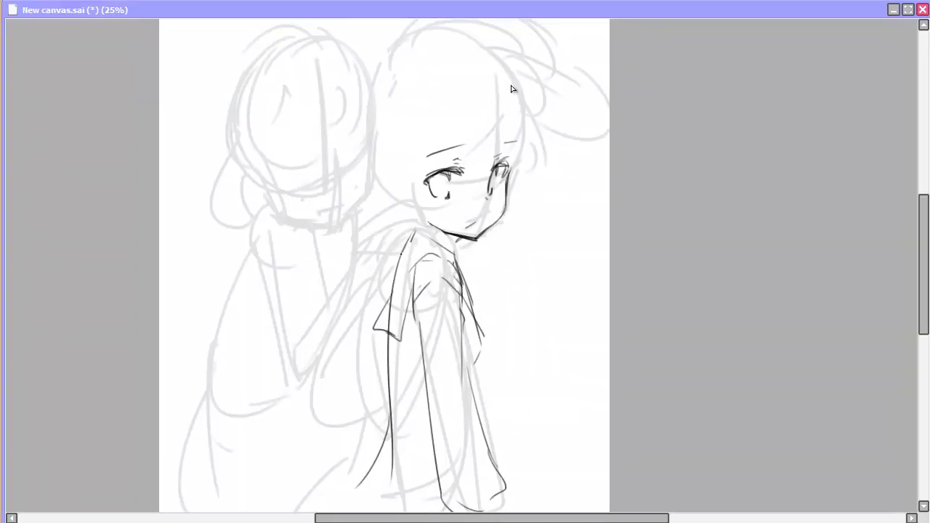
Step: Sketch the far arm reaching forward from beneath the chin
{"action": "key", "text": "h"}
{"action": "scroll", "coordinate": [511, 88], "scroll_direction": "down", "scroll_amount": 1}
{"action": "key", "text": "h"}
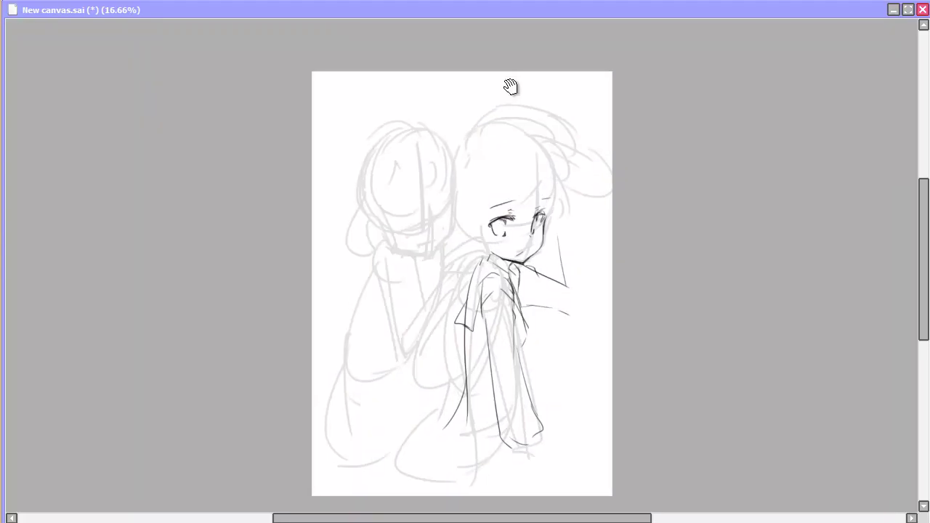
Step: Draw the top's waist fold and flared hem, the shape below the near cuff, and the far sleeve's end
{"action": "mouse_move", "coordinate": [456, 425]}
{"action": "left_mouse_down"}
{"action": "mouse_move", "coordinate": [460, 371]}
{"action": "mouse_move", "coordinate": [478, 419]}
{"action": "left_mouse_up"}
{"action": "left_click_drag", "start_coordinate": [514, 363], "coordinate": [515, 314]}
{"action": "left_click_drag", "start_coordinate": [450, 276], "coordinate": [450, 285]}
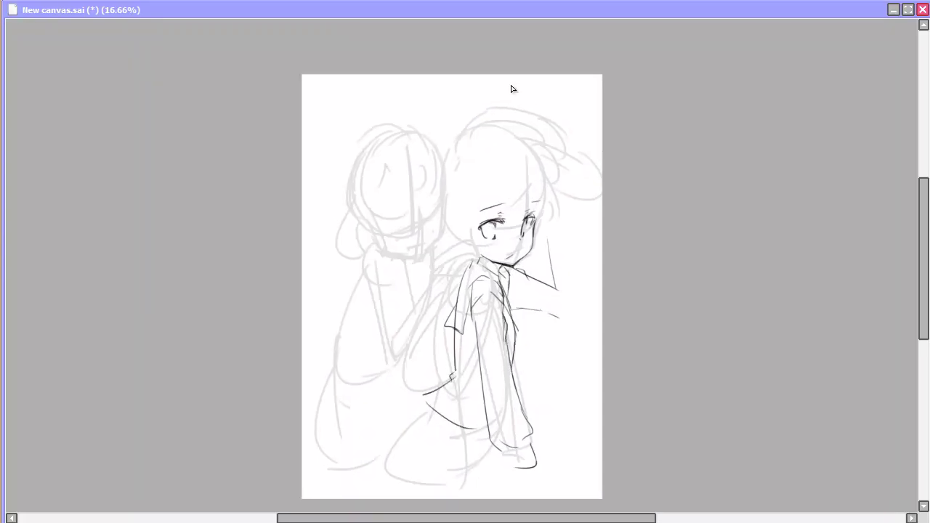
{"action": "left_click_drag", "start_coordinate": [539, 311], "coordinate": [561, 320]}
{"action": "left_click_drag", "start_coordinate": [450, 276], "coordinate": [440, 286]}
{"action": "key", "text": "h"}
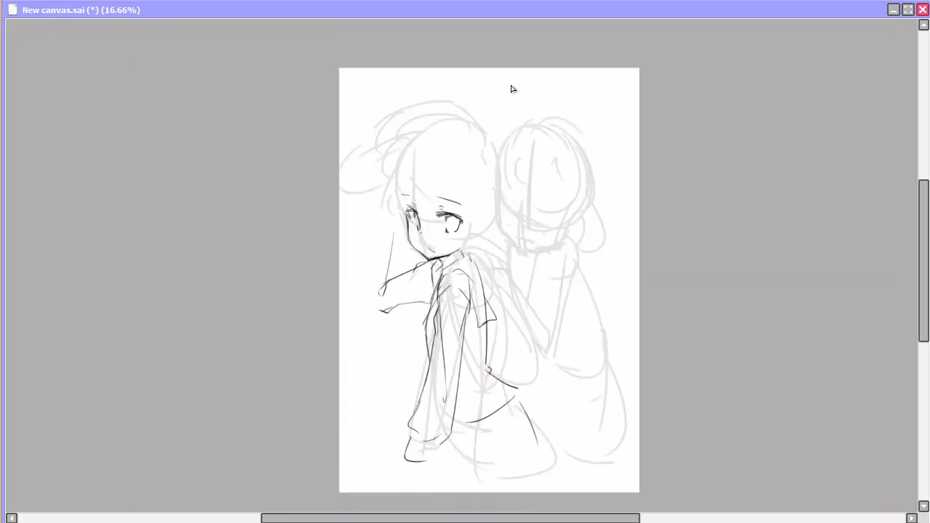
Step: Refine the chest front and draw a loose curved ribbon shape hanging in front of it
{"action": "key", "text": "h"}
{"action": "scroll", "coordinate": [511, 88], "scroll_direction": "up", "scroll_amount": 1}
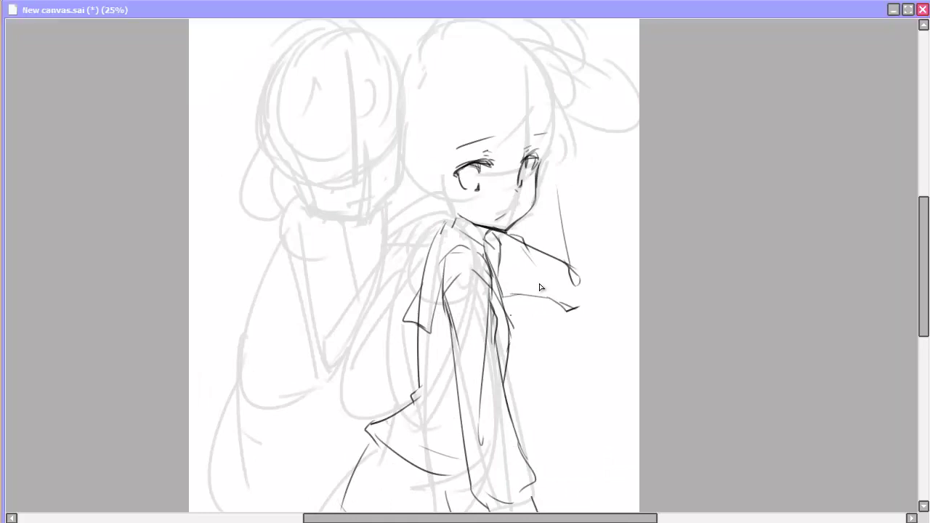
{"action": "mouse_move", "coordinate": [505, 314]}
{"action": "left_mouse_down"}
{"action": "mouse_move", "coordinate": [500, 247]}
{"action": "mouse_move", "coordinate": [482, 298]}
{"action": "left_mouse_up"}
{"action": "left_click_drag", "start_coordinate": [553, 291], "coordinate": [540, 287]}
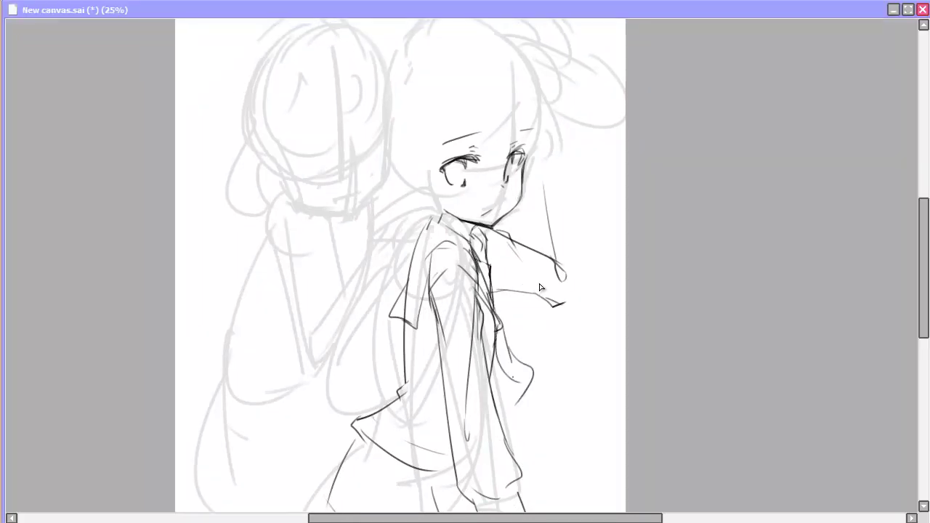
Step: Draw the flared skirt with pleat lines below the top and the start of the legs beneath its hem
{"action": "scroll", "coordinate": [539, 282], "scroll_direction": "down", "scroll_amount": 1}
{"action": "key", "text": "h"}
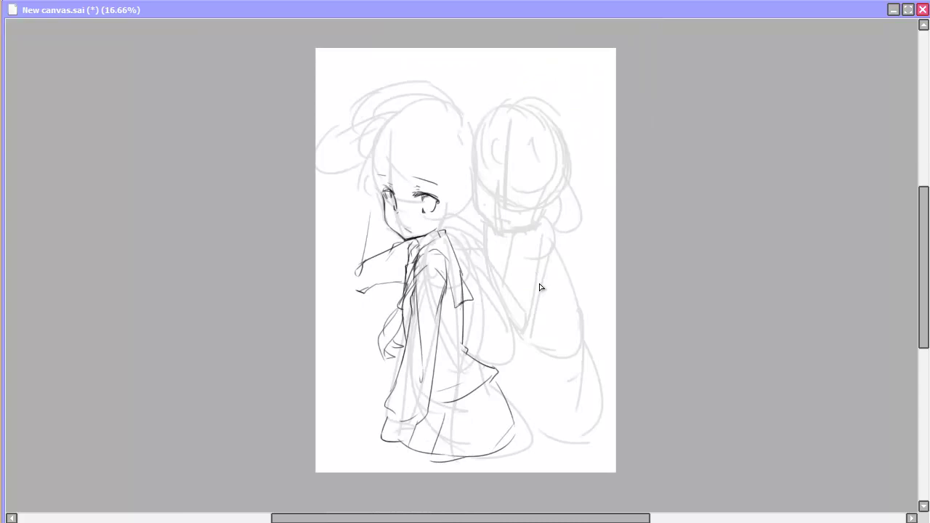
{"action": "key", "text": "h"}
{"action": "left_click_drag", "start_coordinate": [586, 273], "coordinate": [538, 284]}
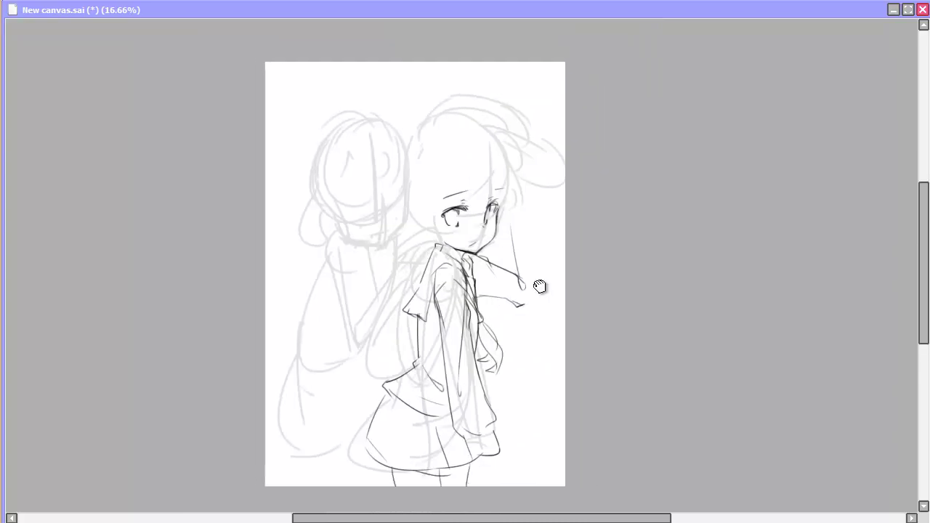
Step: Erase the far arm's straight outlines and redraw them as a curved sleeve reaching forward
{"action": "key", "text": "h"}
{"action": "scroll", "coordinate": [539, 287], "scroll_direction": "up", "scroll_amount": 1}
{"action": "key", "text": "h"}
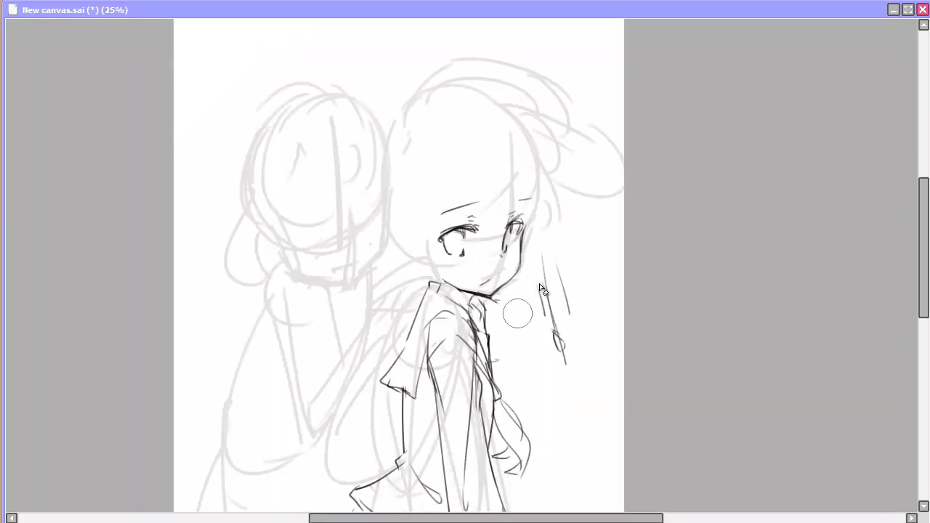
{"action": "left_click_drag", "start_coordinate": [508, 305], "coordinate": [538, 342]}
{"action": "scroll", "coordinate": [539, 287], "scroll_direction": "down", "scroll_amount": 1}
{"action": "key", "text": "h"}
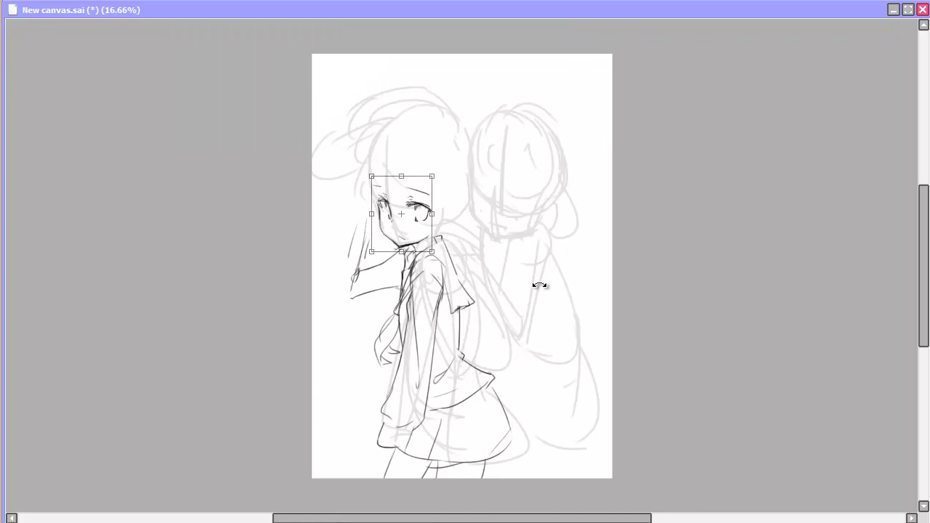
Step: Adjust the selected face's placement over the collar with a free transform
{"action": "key", "text": "h"}
{"action": "key", "text": "h"}
{"action": "scroll", "coordinate": [538, 282], "scroll_direction": "up", "scroll_amount": 1}
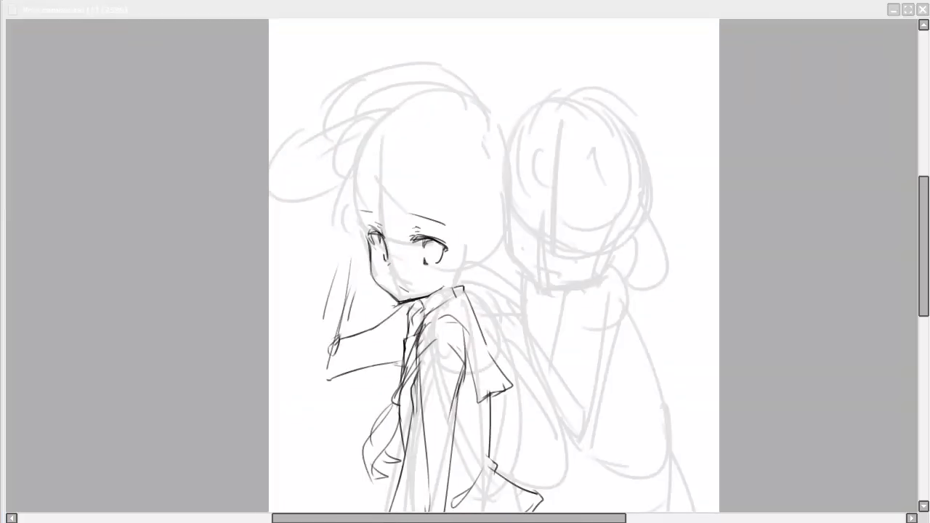
{"action": "left_click", "coordinate": [498, 11]}
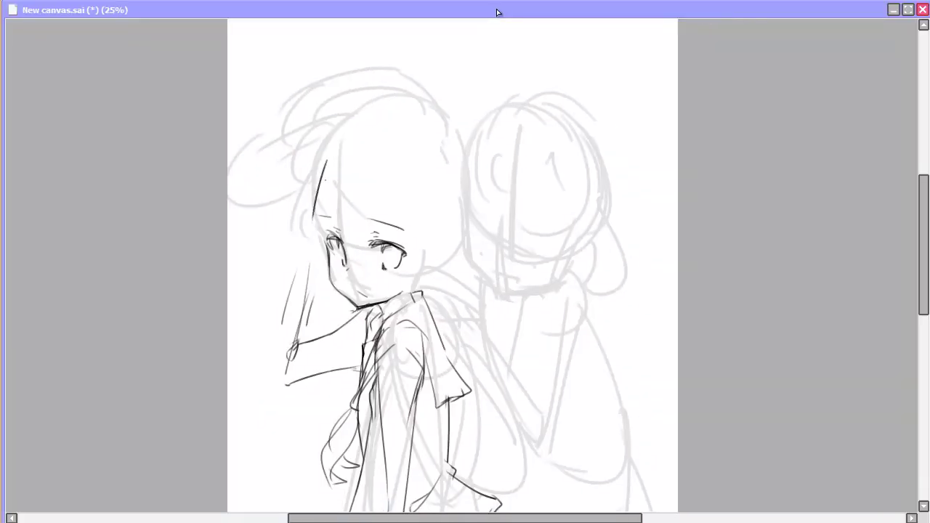
Step: Draw the first pointed fringe strands across the forehead and a long side strand beside the far cheek
{"action": "left_click_drag", "start_coordinate": [338, 160], "coordinate": [326, 225]}
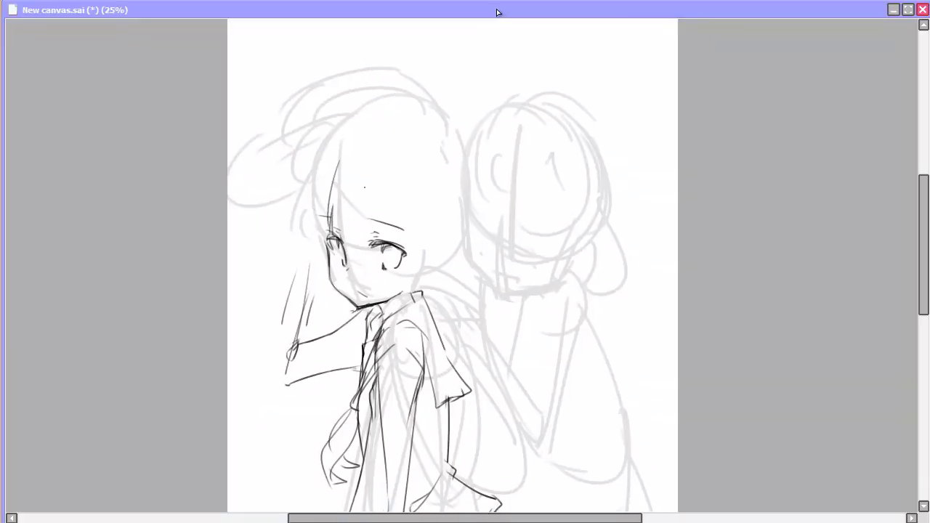
{"action": "left_click_drag", "start_coordinate": [376, 177], "coordinate": [352, 239]}
{"action": "key", "text": "alt+Tab"}
{"action": "double_click", "coordinate": [158, 266]}
{"action": "key", "text": "alt+Tab"}
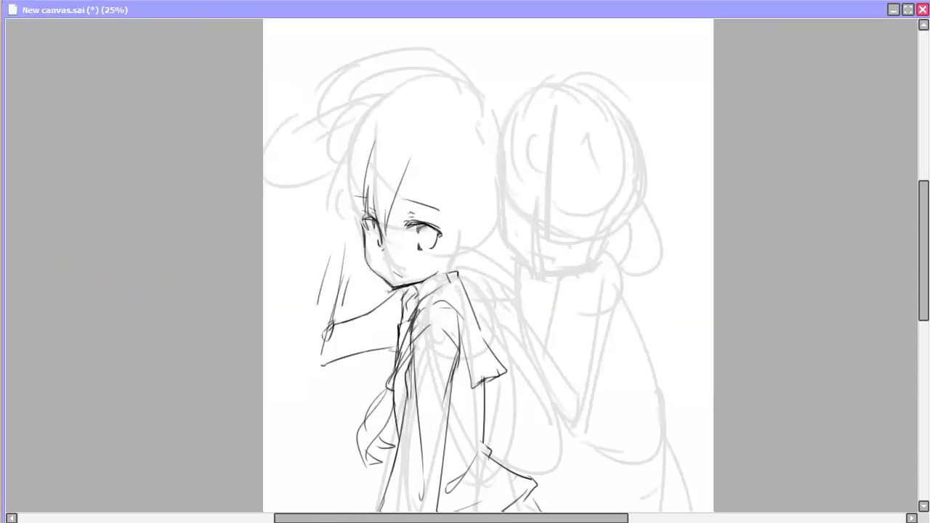
{"action": "key", "text": "h"}
{"action": "key", "text": "h"}
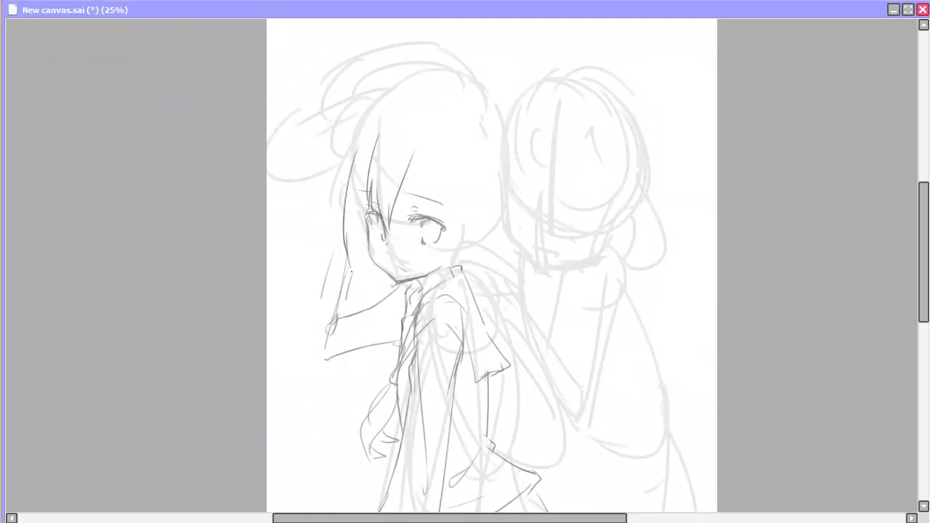
Step: Fill out the fringe with strands over both eyes and add a flicked outer lock on the far side
{"action": "key", "text": "ctrl+plus"}
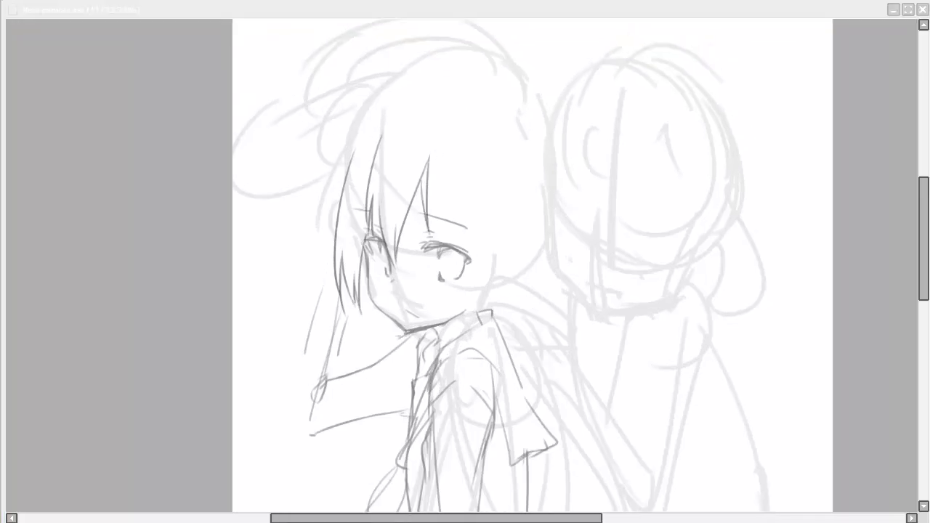
{"action": "key", "text": "h"}
{"action": "key", "text": "h"}
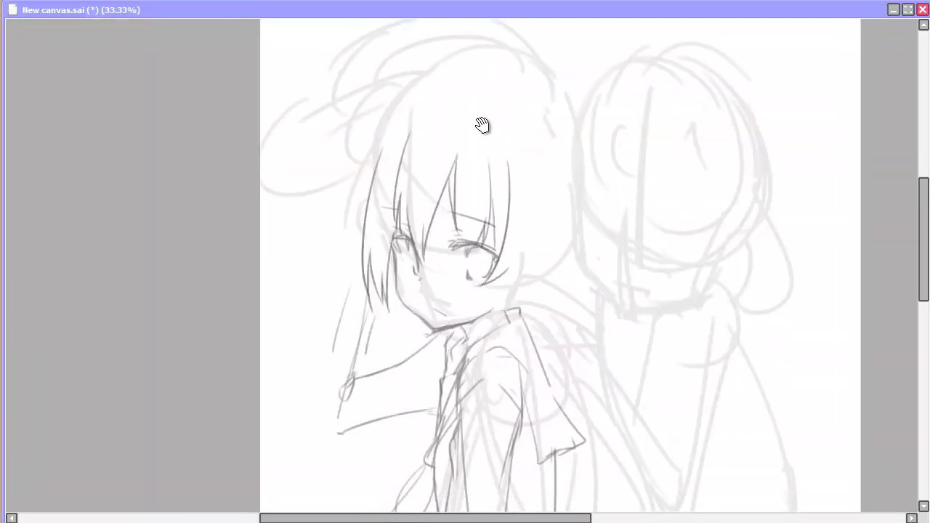
{"action": "key", "text": "Delete"}
{"action": "key", "text": "h"}
{"action": "key", "text": "ctrl+minus"}
{"action": "key", "text": "ctrl+minus"}
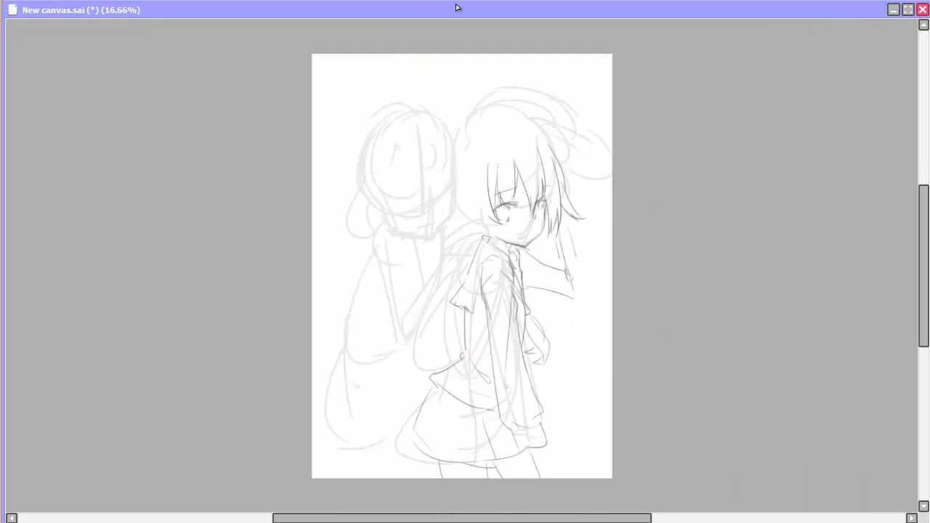
Step: Draw the long near-side hair lock sweeping from the head, past the jaw and down over the chest
{"action": "key", "text": "h"}
{"action": "key", "text": "ctrl+plus"}
{"action": "key", "text": "ctrl+plus"}
{"action": "key", "text": "ctrl+minus"}
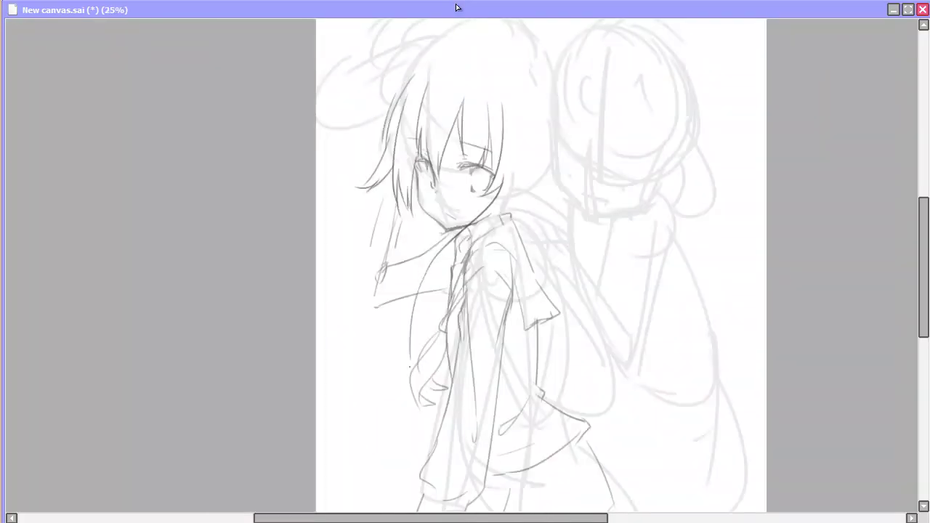
{"action": "key", "text": "ctrl+plus"}
{"action": "key", "text": "Right"}
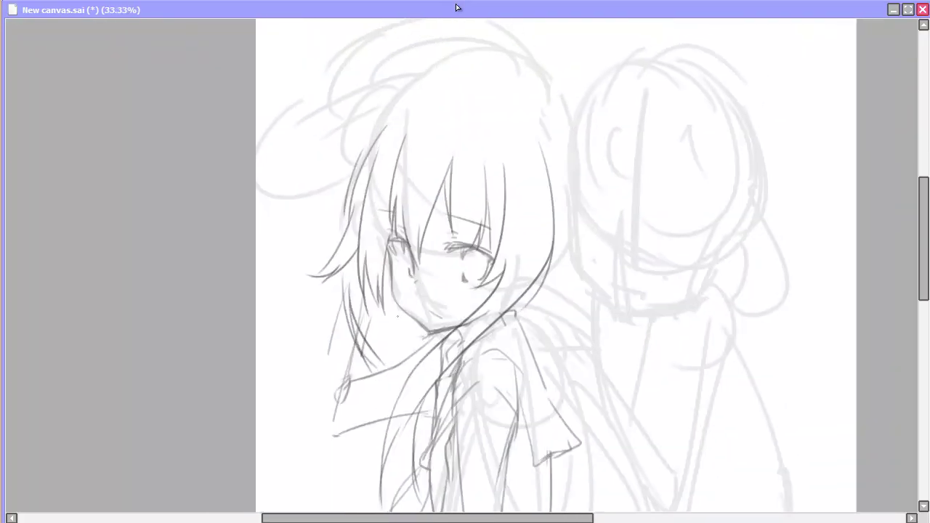
{"action": "key", "text": "ctrl+minus"}
{"action": "key", "text": "ctrl+minus"}
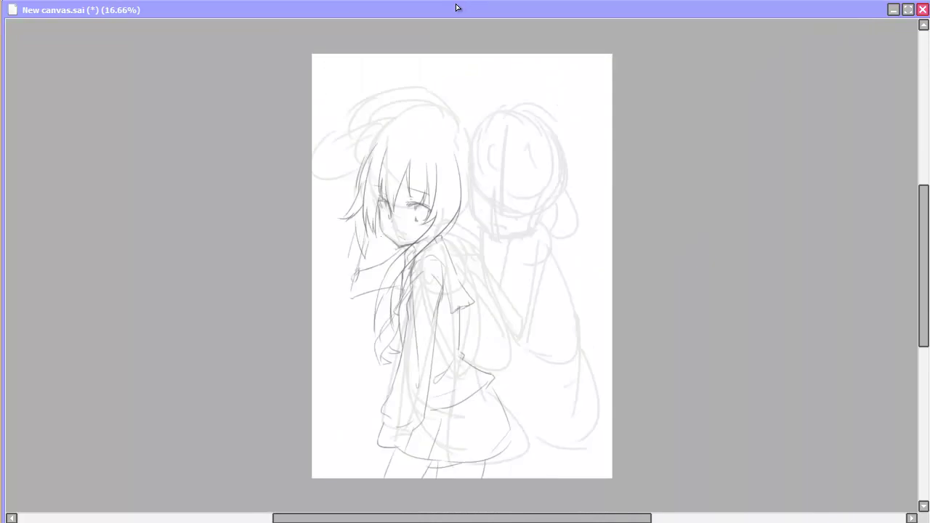
Step: Add windblown hair strands across the far arm and outline the hair behind the head
{"action": "key", "text": "ctrl+plus"}
{"action": "key", "text": "Up"}
{"action": "key", "text": "Up"}
{"action": "key", "text": "Right"}
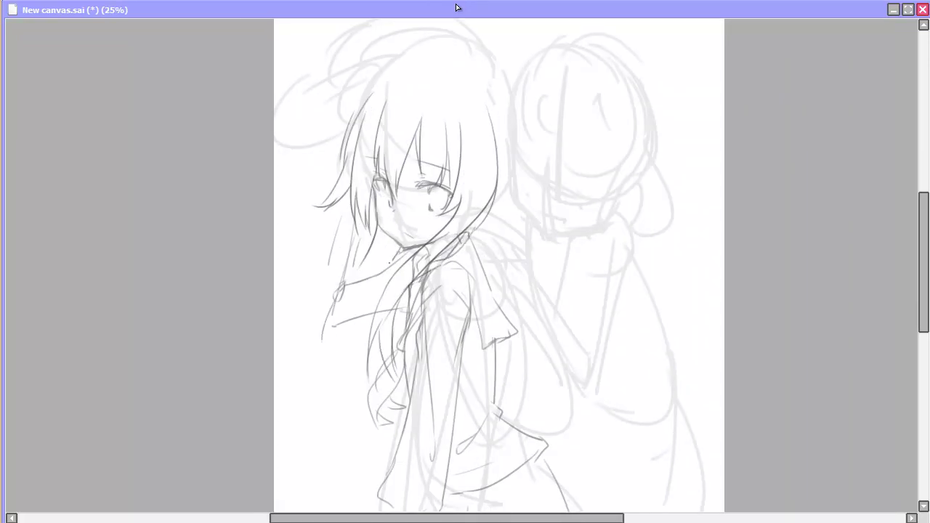
{"action": "key", "text": "ctrl+minus"}
{"action": "key", "text": "h"}
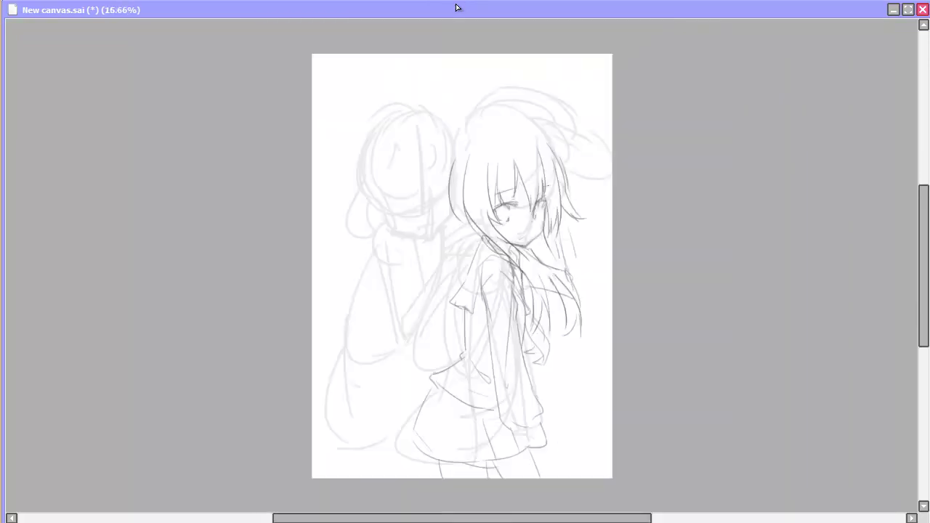
Step: Close the back hair section with a curved end near the collar and start the curve over the crown
{"action": "key", "text": "ctrl+plus"}
{"action": "key", "text": "h"}
{"action": "key", "text": "ctrl+minus"}
{"action": "key", "text": "h"}
{"action": "key", "text": "Delete"}
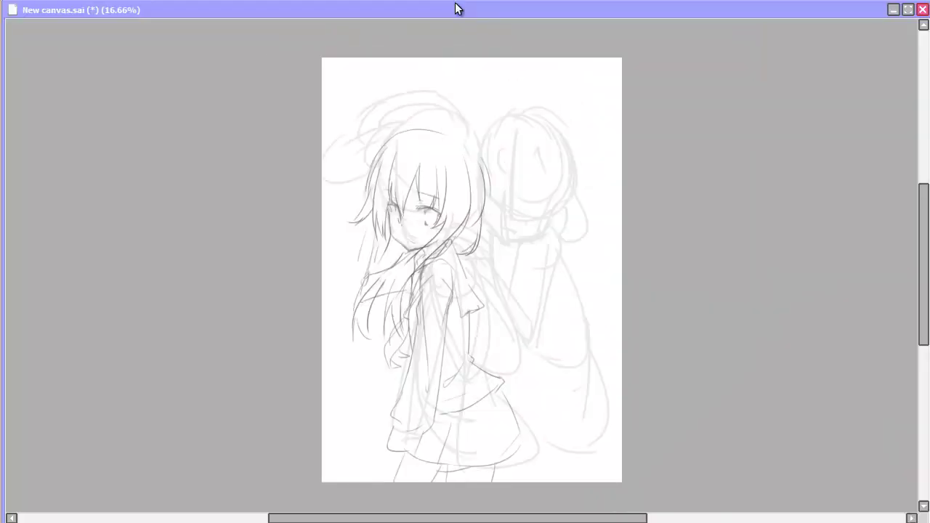
Step: Rotate the canvas to draw the rounded crown of the hair, and restore the upright view
{"action": "key", "text": "ctrl+plus"}
{"action": "key", "text": "Delete"}
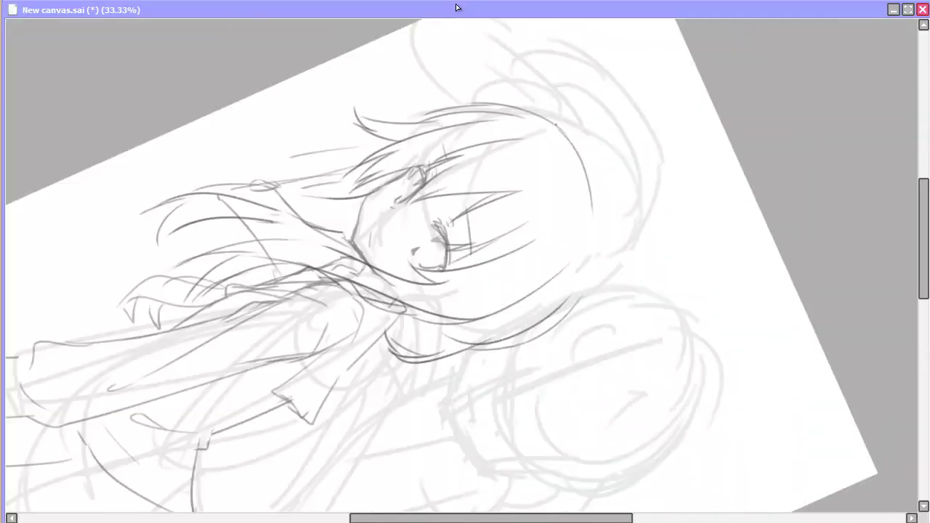
{"action": "key", "text": "Home"}
{"action": "key", "text": "h"}
{"action": "key", "text": "ctrl+minus"}
{"action": "key", "text": "h"}
{"action": "key", "text": "h"}
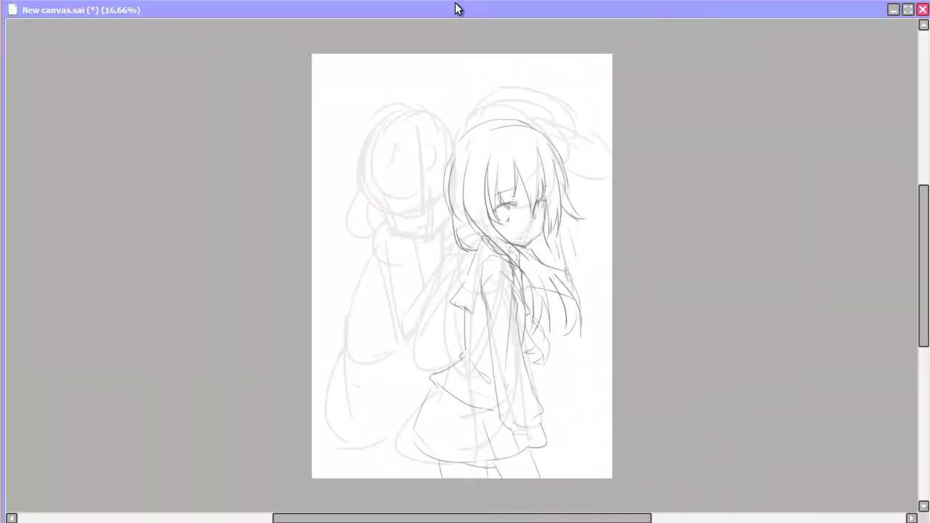
Step: Hide the hair and draw the first girl's far arm reaching forward, with its forearm raised toward the head
{"action": "key", "text": "ctrl+plus"}
{"action": "key", "text": "ctrl+minus"}
{"action": "key", "text": "h"}
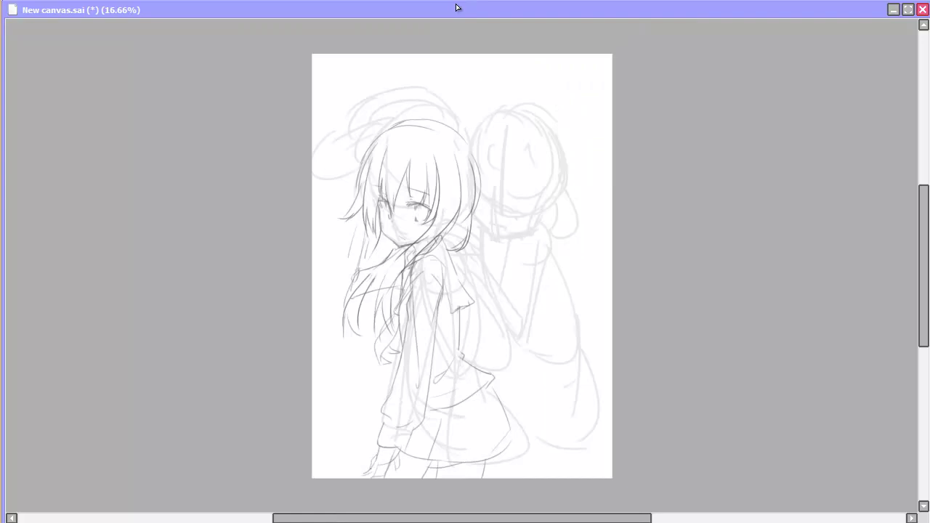
{"action": "key", "text": "h"}
{"action": "key", "text": "ctrl+plus"}
{"action": "key", "text": "Delete"}
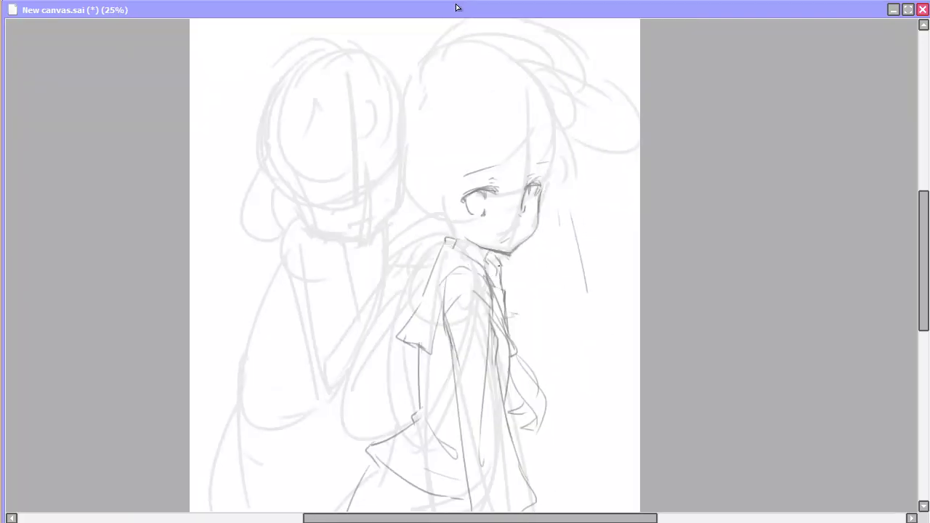
{"action": "left_click_drag", "start_coordinate": [510, 256], "coordinate": [573, 276]}
{"action": "left_click_drag", "start_coordinate": [570, 192], "coordinate": [584, 291]}
{"action": "left_click_drag", "start_coordinate": [577, 207], "coordinate": [594, 308]}
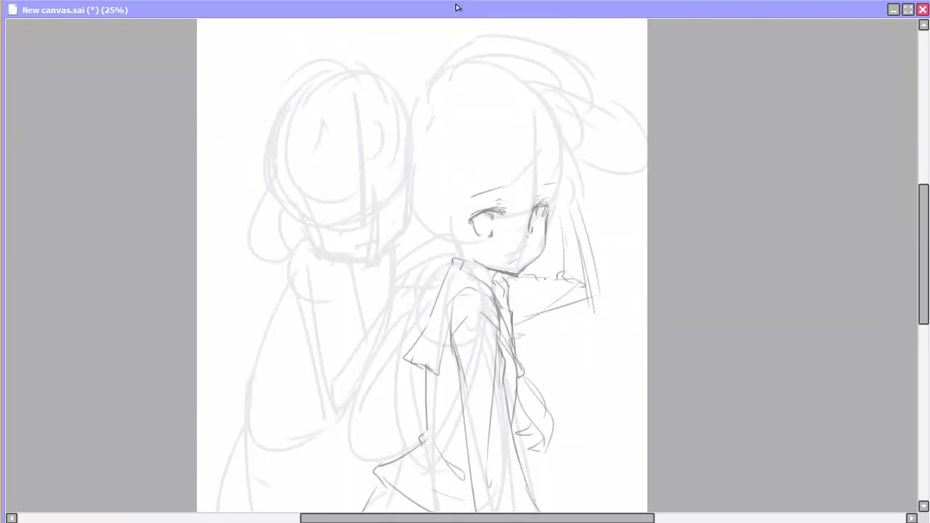
Step: Add cuff and wrist lines across the upper end of the raised forearm
{"action": "key", "text": "ctrl+plus"}
{"action": "key", "text": "ctrl+minus"}
{"action": "key", "text": "Delete"}
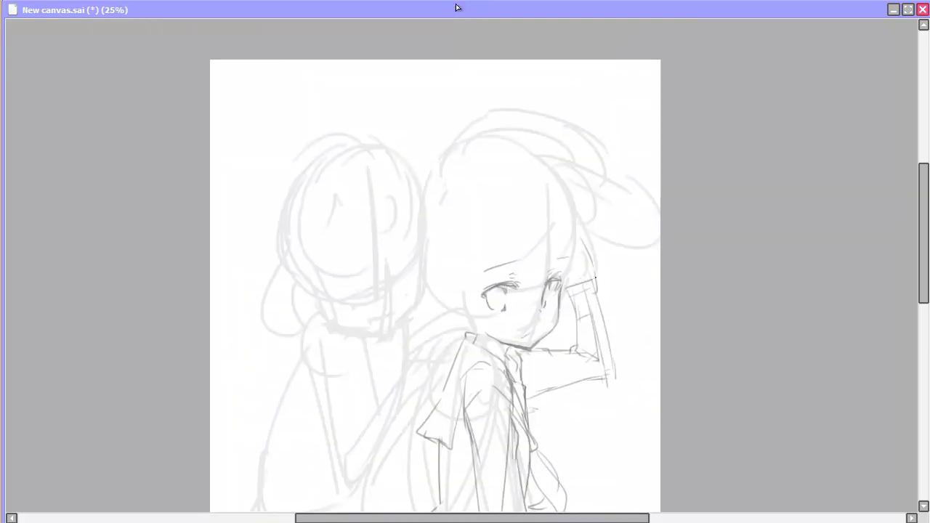
{"action": "left_click", "coordinate": [511, 121]}
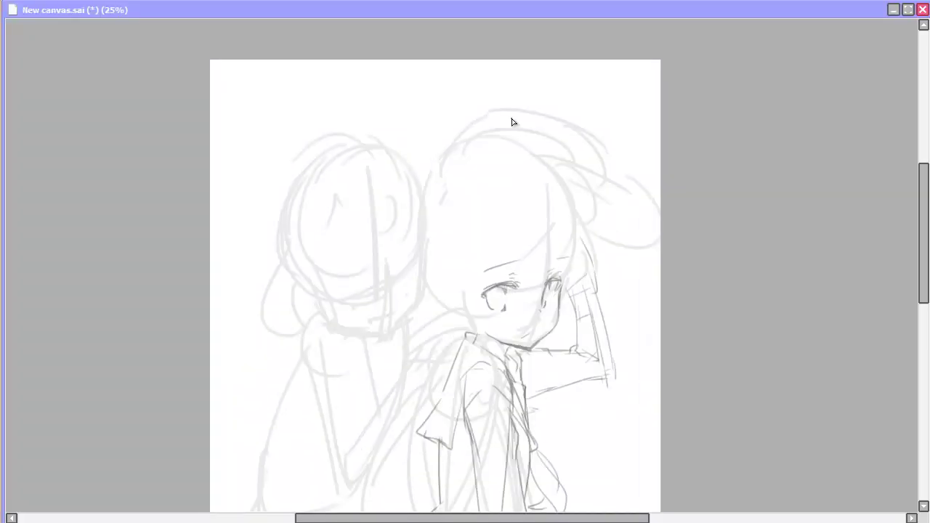
{"action": "scroll", "coordinate": [512, 120], "scroll_direction": "down", "scroll_amount": 4}
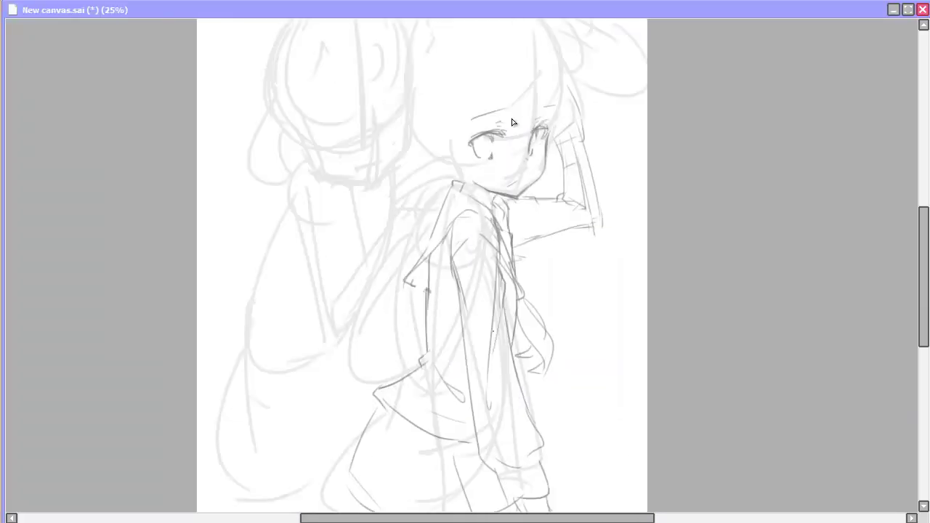
Step: Rework the raised forearm with a tilted cuff beside the face and a sharper elbow, checking it in mirrored view
{"action": "key", "text": "ctrl+minus"}
{"action": "key", "text": "ctrl+plus"}
{"action": "key", "text": "h"}
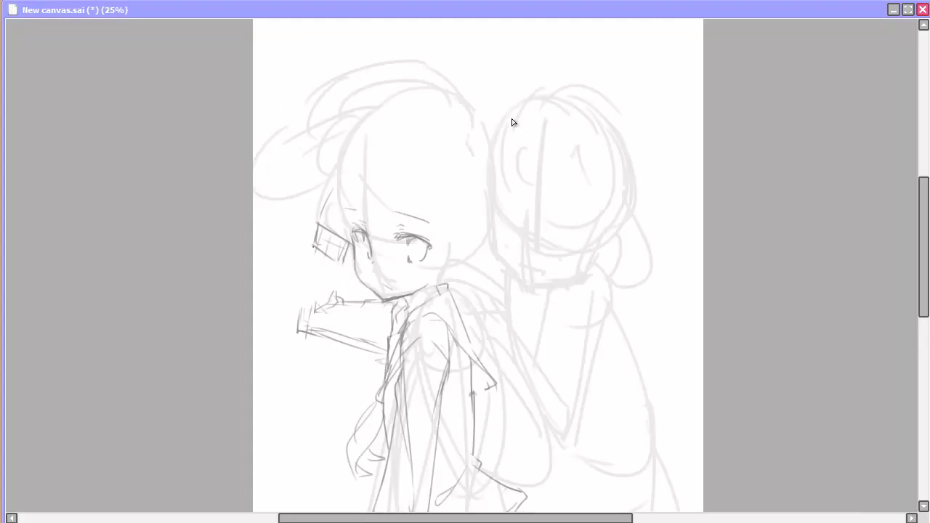
{"action": "key", "text": "h"}
{"action": "key", "text": "ctrl+minus"}
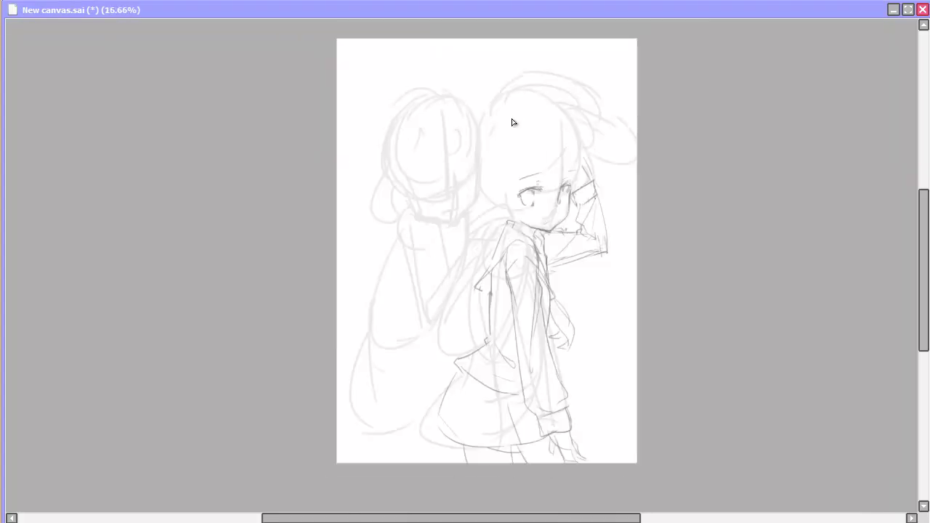
{"action": "key", "text": "ctrl+plus"}
Step: Show the hair again and draw the cap's curved lower edge across the forehead and the start of its crown
{"action": "key", "text": "h"}
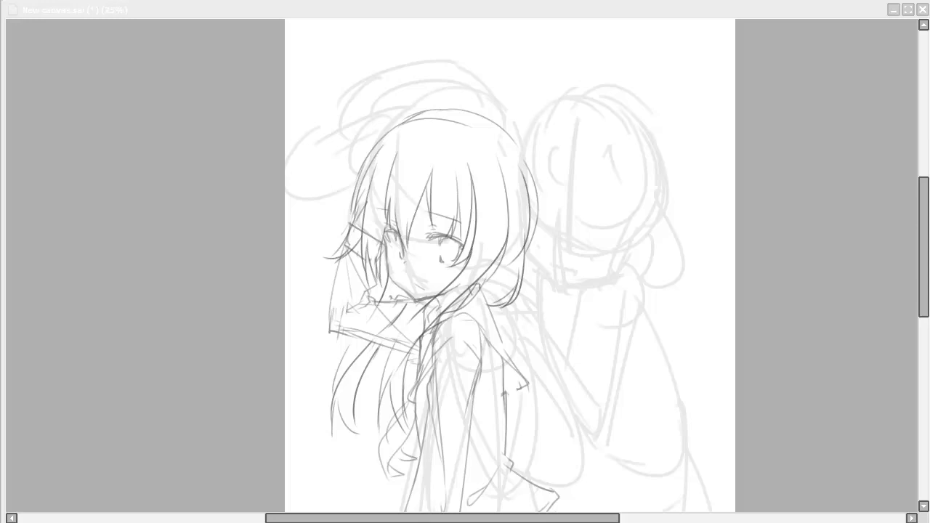
{"action": "key", "text": "h"}
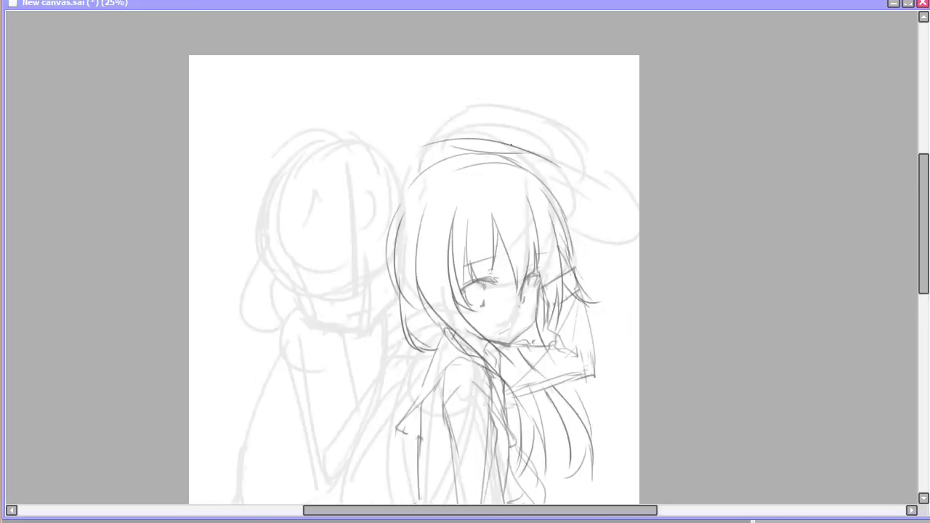
{"action": "left_click_drag", "start_coordinate": [443, 167], "coordinate": [556, 227]}
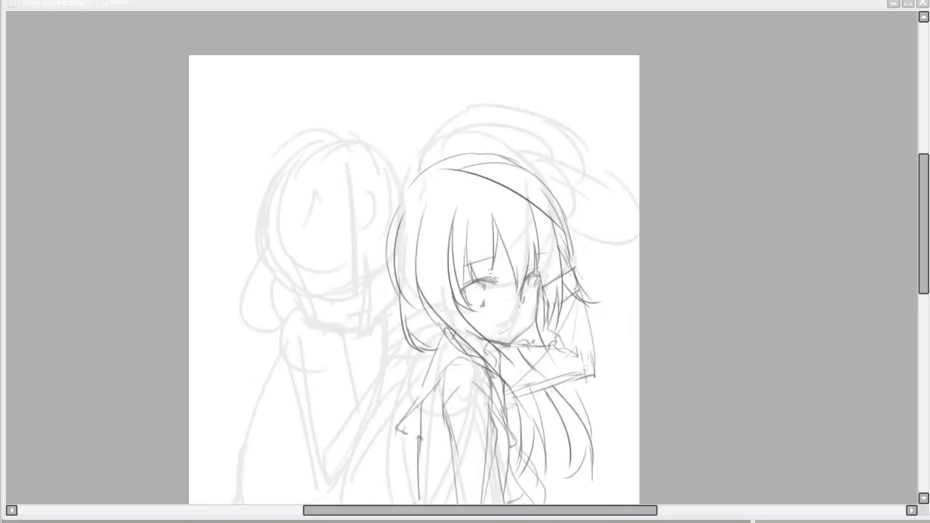
{"action": "scroll", "coordinate": [451, 149], "scroll_direction": "up", "scroll_amount": 1}
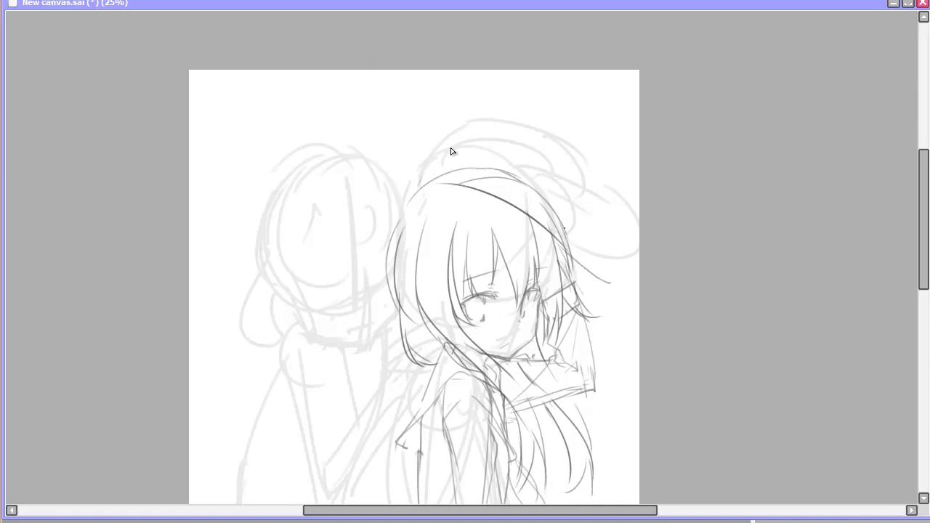
{"action": "left_click_drag", "start_coordinate": [427, 154], "coordinate": [512, 145]}
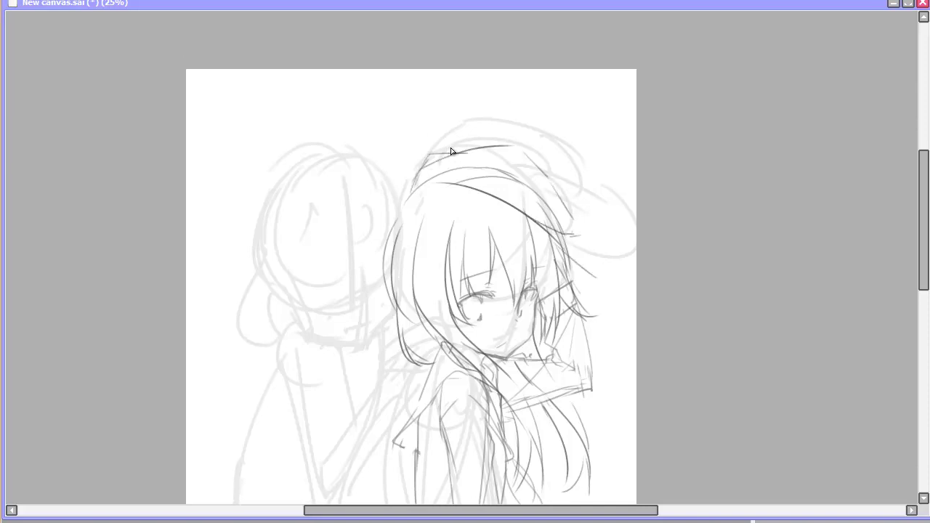
Step: Draw the cap's pointed visor and close the front side of its crown
{"action": "left_click_drag", "start_coordinate": [568, 231], "coordinate": [608, 275]}
{"action": "left_click_drag", "start_coordinate": [538, 240], "coordinate": [568, 263]}
{"action": "left_click_drag", "start_coordinate": [568, 176], "coordinate": [597, 219]}
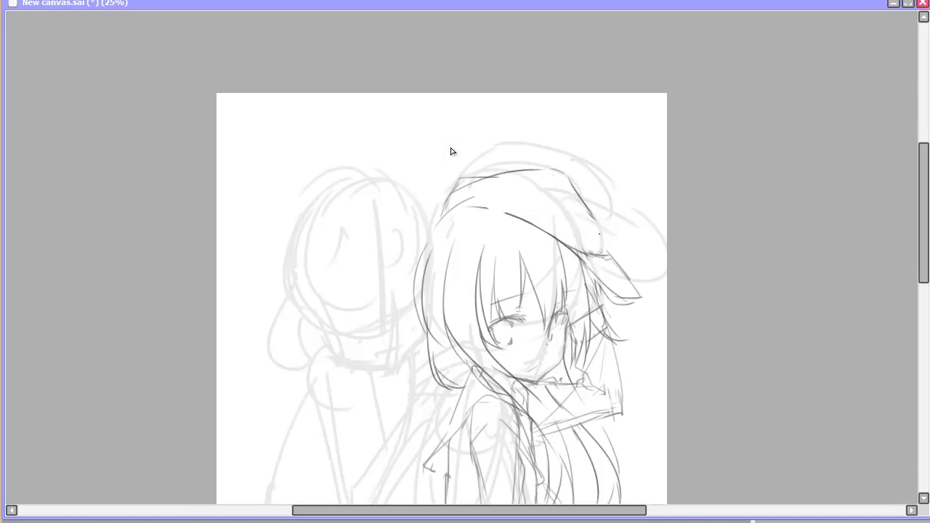
{"action": "scroll", "coordinate": [450, 147], "scroll_direction": "down", "scroll_amount": 3}
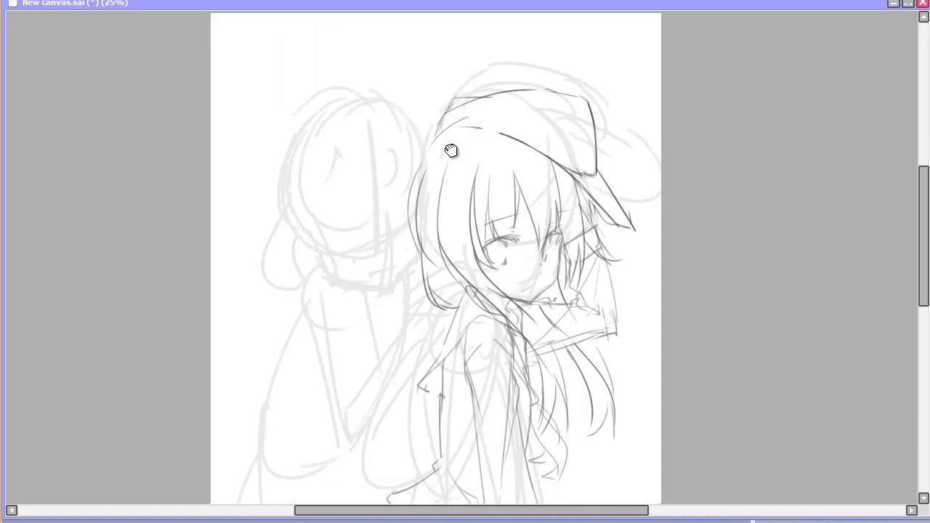
Step: Hide the rough sketch, extend the back hair outline up to the cap, and clean up overlapping lines around the face
{"action": "scroll", "coordinate": [450, 146], "scroll_direction": "up", "scroll_amount": 2}
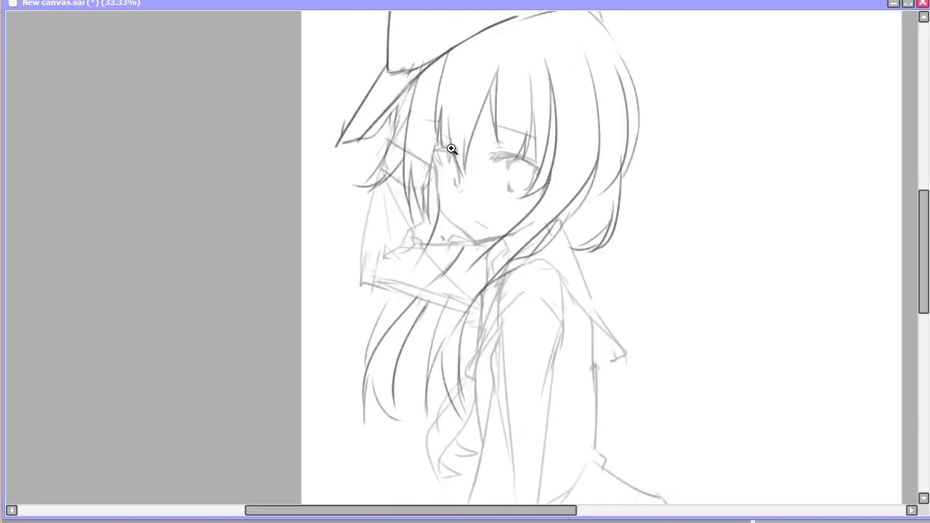
{"action": "scroll", "coordinate": [450, 146], "scroll_direction": "down", "scroll_amount": 3}
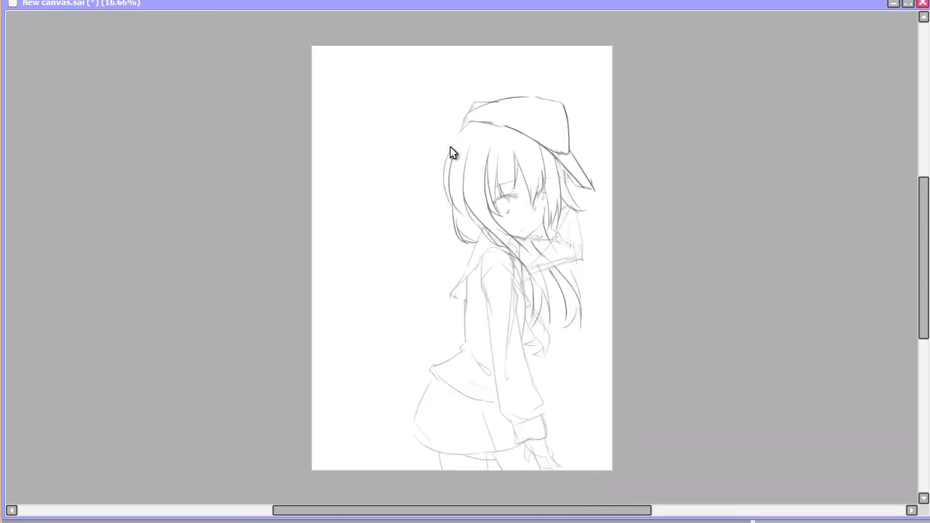
{"action": "key", "text": "h"}
{"action": "scroll", "coordinate": [450, 146], "scroll_direction": "up", "scroll_amount": 3}
{"action": "scroll", "coordinate": [450, 151], "scroll_direction": "down", "scroll_amount": 2}
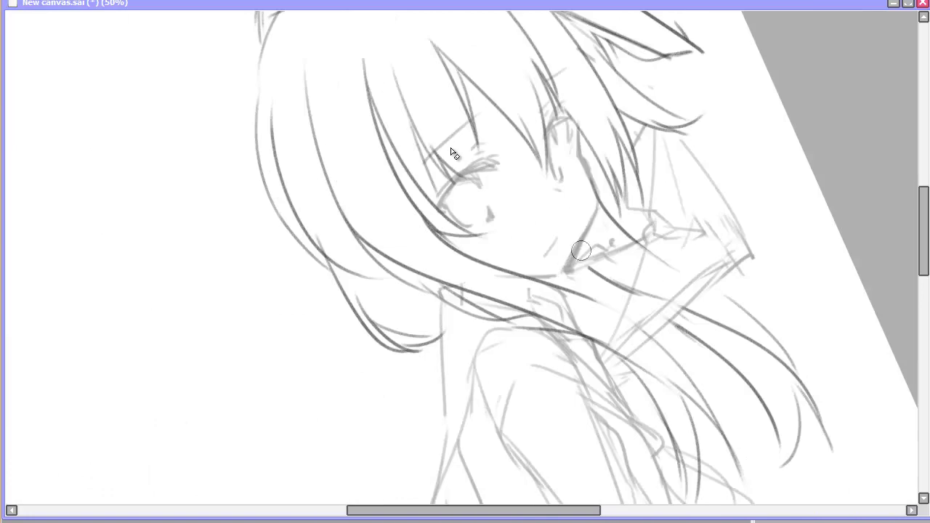
{"action": "scroll", "coordinate": [450, 148], "scroll_direction": "down", "scroll_amount": 2}
{"action": "scroll", "coordinate": [449, 148], "scroll_direction": "up", "scroll_amount": 2}
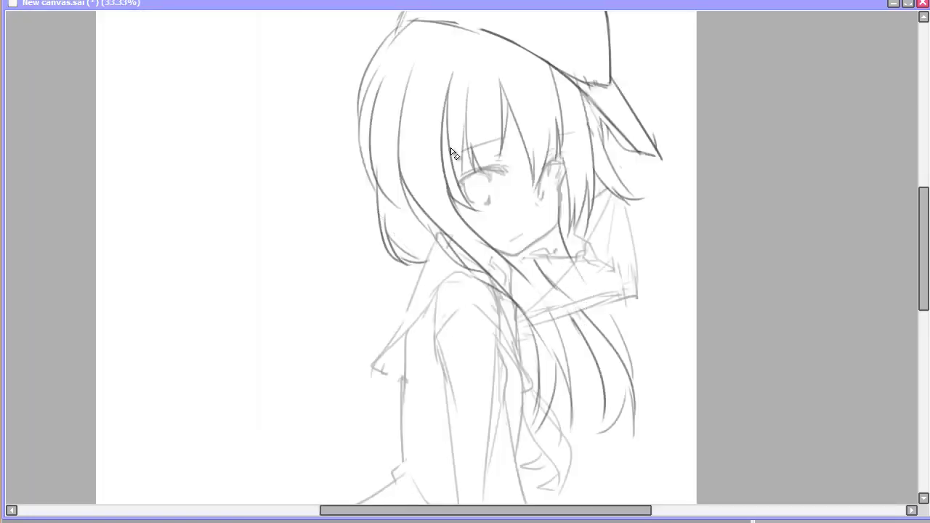
Step: Erase the far arm's lines where they cross the hair locks below the chin
{"action": "scroll", "coordinate": [449, 147], "scroll_direction": "down", "scroll_amount": 2}
{"action": "scroll", "coordinate": [450, 147], "scroll_direction": "up", "scroll_amount": 2}
{"action": "scroll", "coordinate": [451, 148], "scroll_direction": "down", "scroll_amount": 2}
{"action": "scroll", "coordinate": [451, 149], "scroll_direction": "up", "scroll_amount": 2}
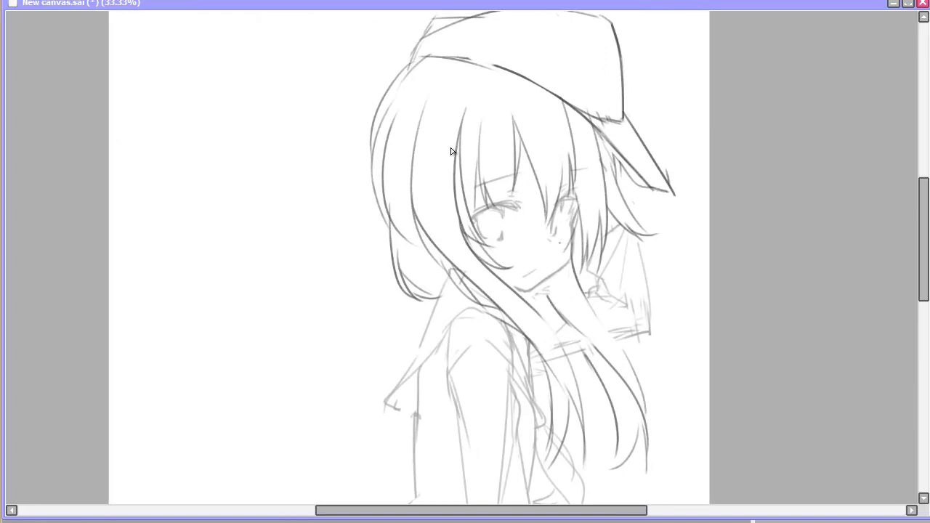
Step: Widen the skirt with a new angled rear edge and a lower hem line
{"action": "scroll", "coordinate": [451, 147], "scroll_direction": "down", "scroll_amount": 2}
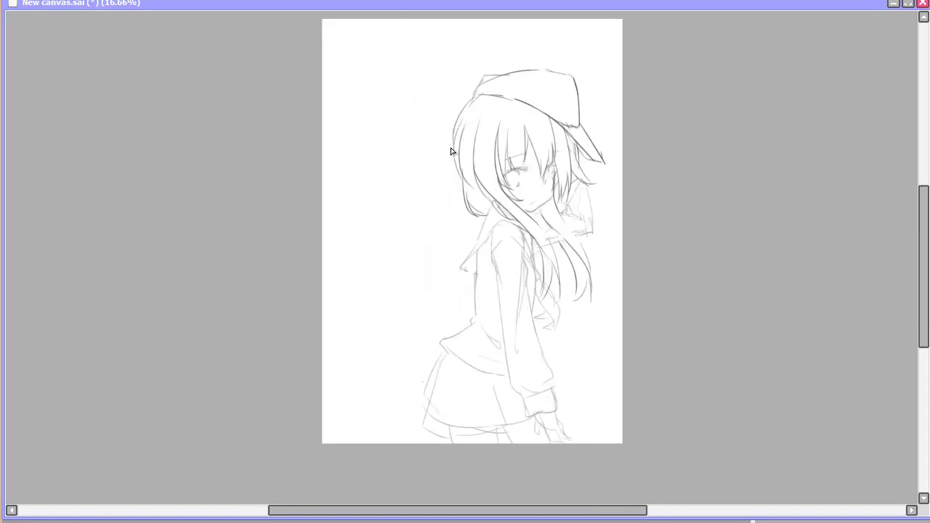
{"action": "key", "text": "Delete"}
{"action": "key", "text": "Home"}
{"action": "scroll", "coordinate": [450, 150], "scroll_direction": "up", "scroll_amount": 1}
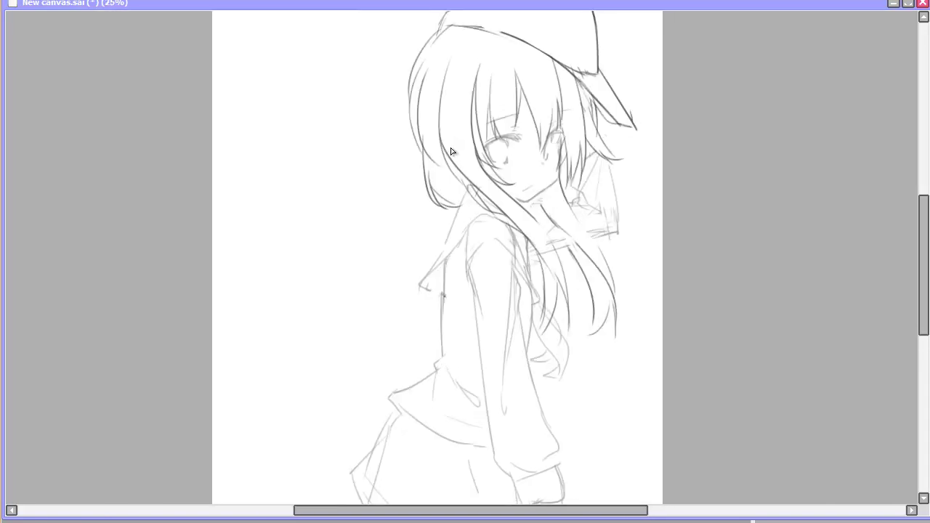
{"action": "scroll", "coordinate": [450, 151], "scroll_direction": "down", "scroll_amount": 1}
Step: Show the rough sketch, hide the hair, and draw the second girl's hand resting on the first girl's shoulder
{"action": "scroll", "coordinate": [451, 149], "scroll_direction": "up", "scroll_amount": 2}
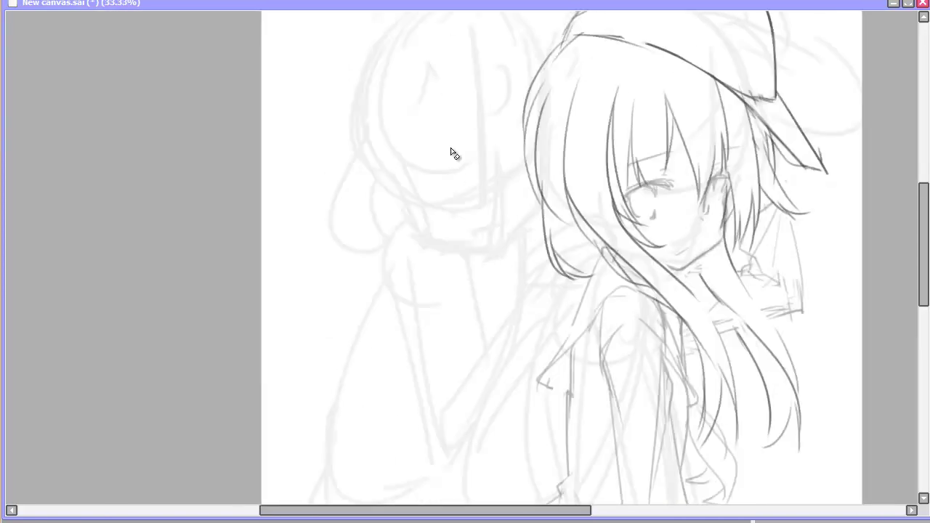
{"action": "key", "text": "Insert"}
{"action": "scroll", "coordinate": [450, 151], "scroll_direction": "down", "scroll_amount": 1}
{"action": "key", "text": "Insert"}
{"action": "scroll", "coordinate": [450, 151], "scroll_direction": "up", "scroll_amount": 1}
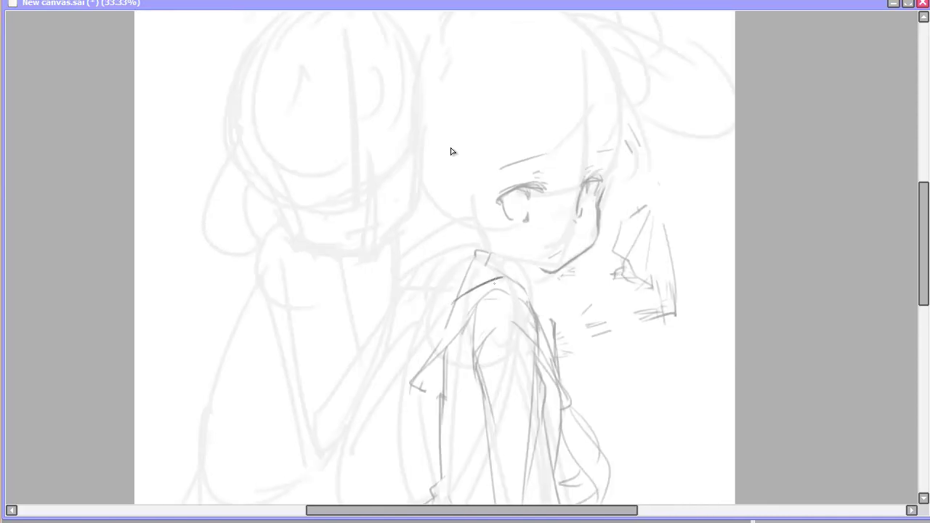
{"action": "scroll", "coordinate": [450, 151], "scroll_direction": "down", "scroll_amount": 1}
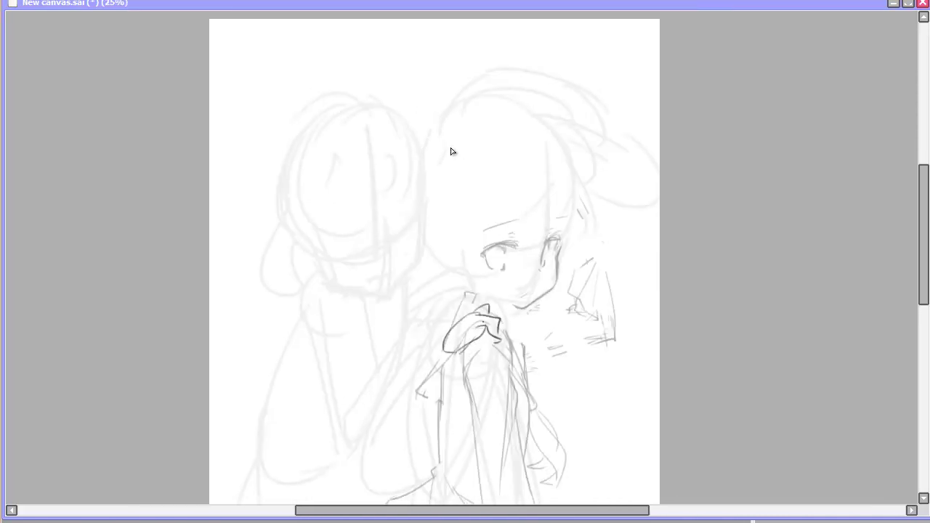
{"action": "scroll", "coordinate": [451, 151], "scroll_direction": "down", "scroll_amount": 1}
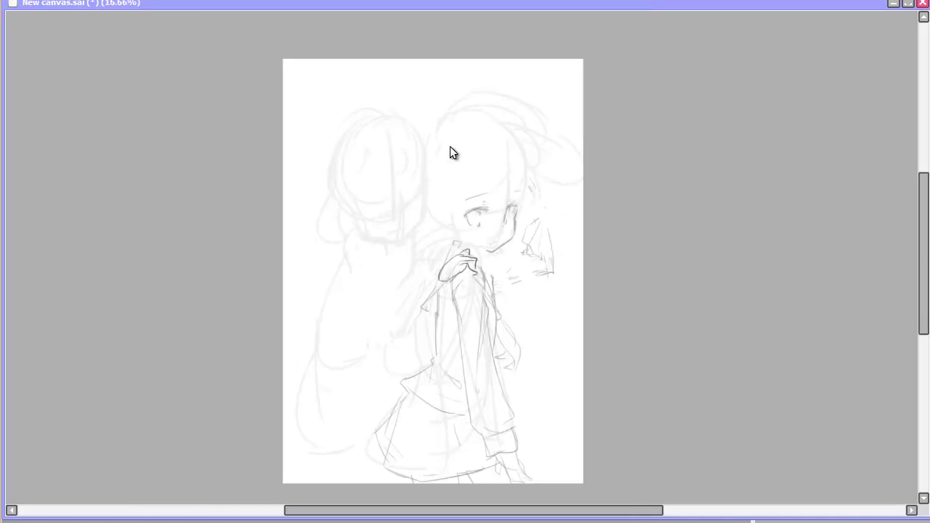
Step: Redraw the rough arms, torso and hips of the second girl, checking the pose in mirrored view
{"action": "scroll", "coordinate": [450, 153], "scroll_direction": "up", "scroll_amount": 1}
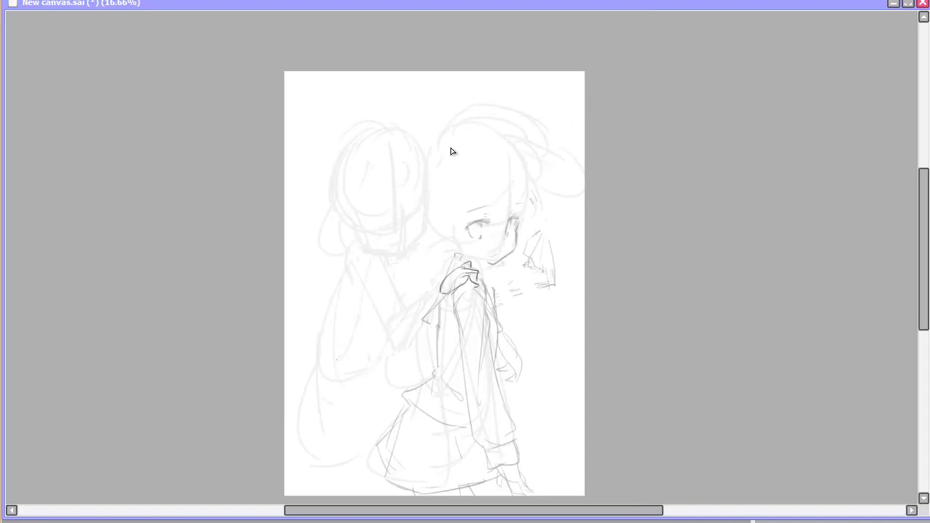
{"action": "left_click_drag", "start_coordinate": [299, 436], "coordinate": [320, 363]}
{"action": "key", "text": "h"}
{"action": "key", "text": "h"}
Step: Transform the second girl's rough head to bring it closer to the first girl
{"action": "key", "text": "ctrl+t"}
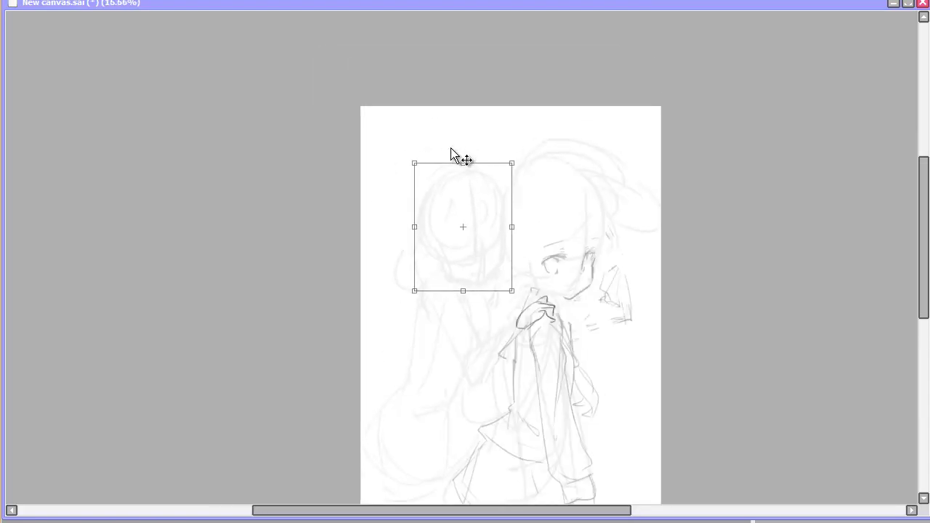
{"action": "key", "text": "h"}
{"action": "key", "text": "h"}
Step: Select the second girl's rough lower body freehand and transform it closer to the first girl
{"action": "left_click_drag", "start_coordinate": [328, 305], "coordinate": [399, 450]}
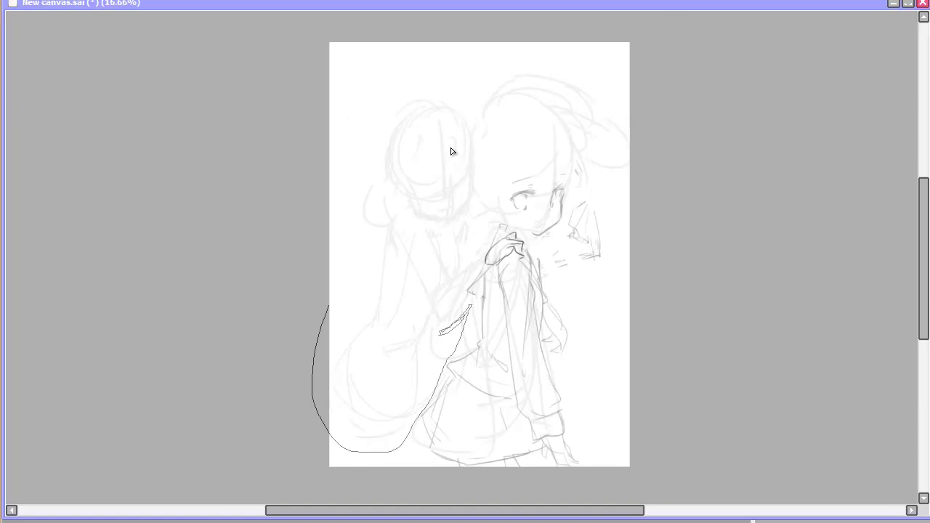
{"action": "key", "text": "ctrl+t"}
{"action": "key", "text": "Return"}
{"action": "key", "text": "ctrl+plus"}
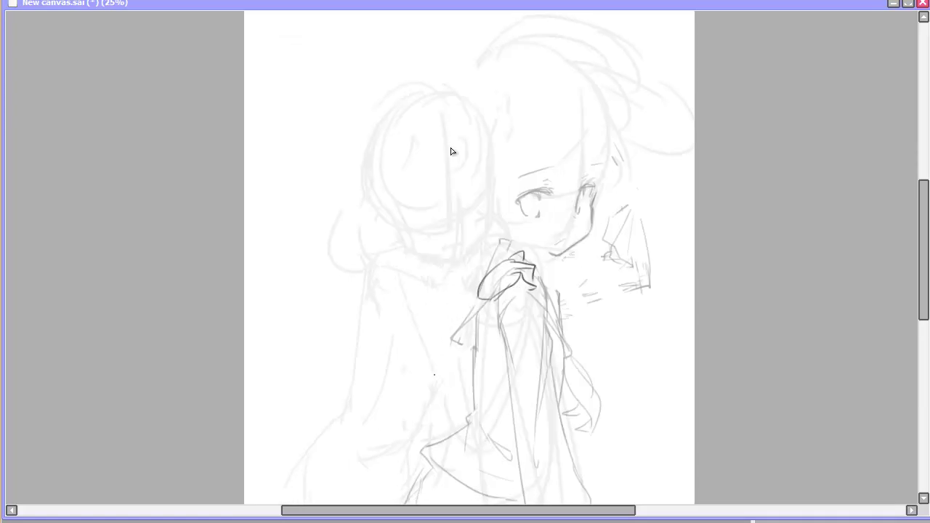
Step: Redraw the second girl's rough shoulder, arm, rounded hips and thighs, checking the pose in mirrored view
{"action": "key", "text": "h"}
{"action": "key", "text": "h"}
{"action": "key", "text": "ctrl+minus"}
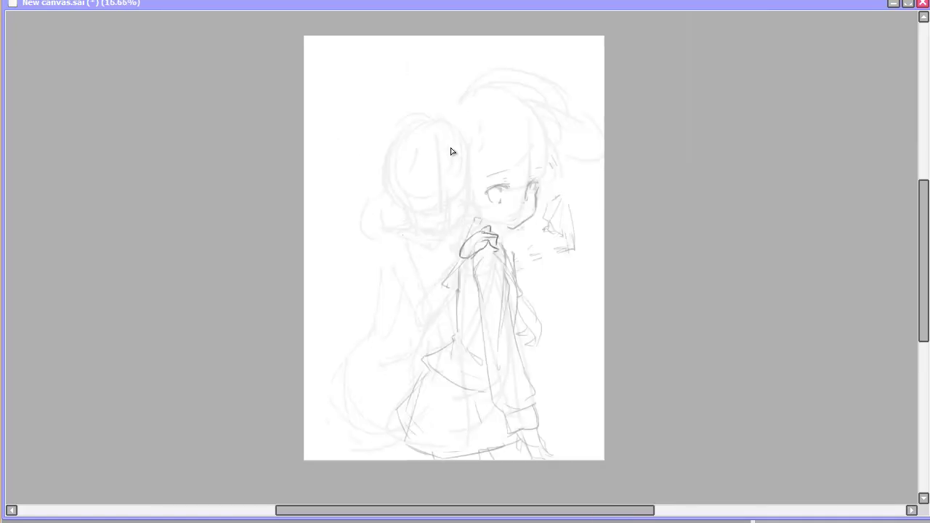
{"action": "key", "text": "h"}
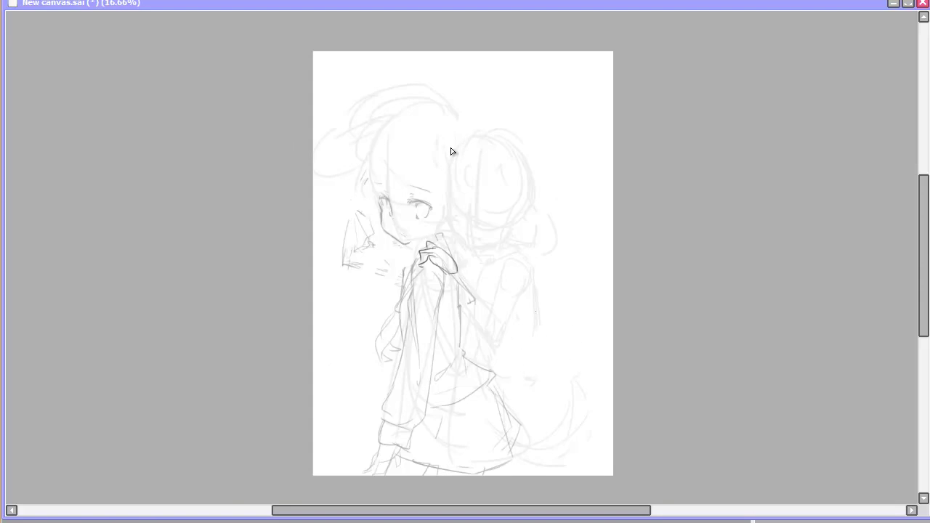
{"action": "key", "text": "h"}
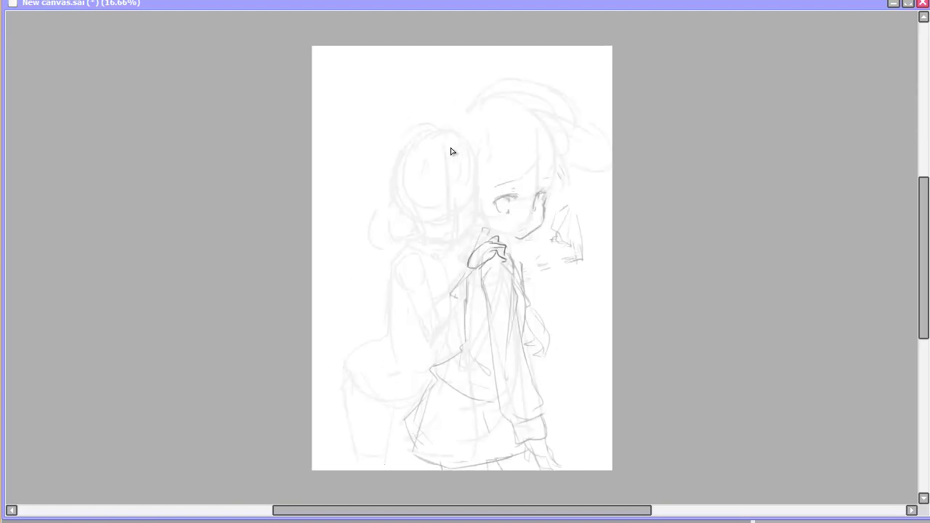
Step: Move the second girl's rough figure slightly down and extend her leg lines to the page's lower edge
{"action": "key", "text": "h"}
{"action": "key", "text": "ctrl"}
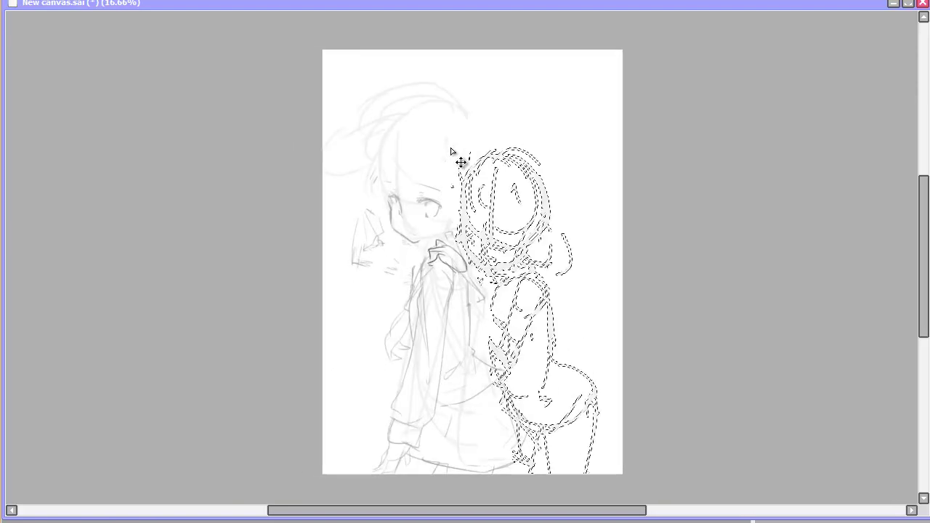
{"action": "key", "text": "h"}
{"action": "scroll", "coordinate": [451, 151], "scroll_direction": "up", "scroll_amount": 1}
{"action": "scroll", "coordinate": [451, 151], "scroll_direction": "down", "scroll_amount": 1}
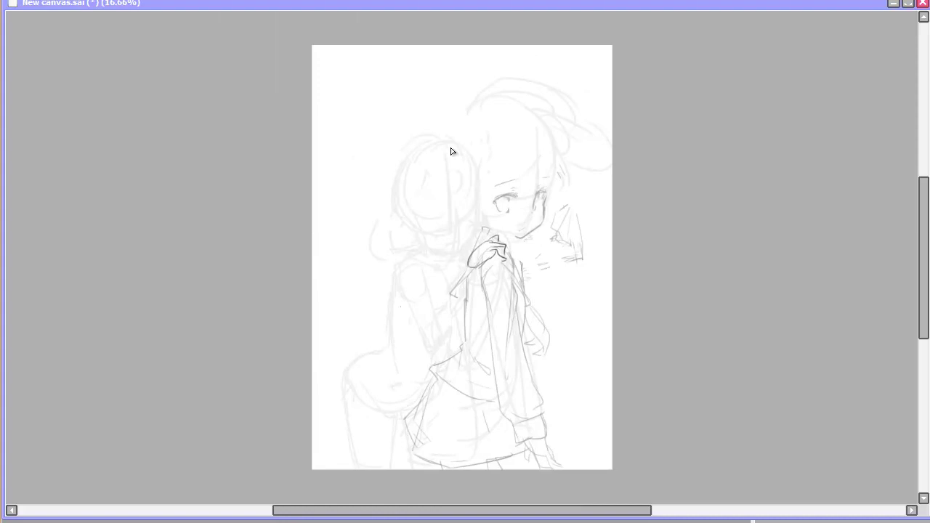
Step: Shift the second girl's rough head slightly down and adjust her arm lines, checking the pose in normal and mirrored view
{"action": "scroll", "coordinate": [451, 150], "scroll_direction": "up", "scroll_amount": 1}
{"action": "scroll", "coordinate": [450, 148], "scroll_direction": "up", "scroll_amount": 2}
{"action": "key", "text": "h"}
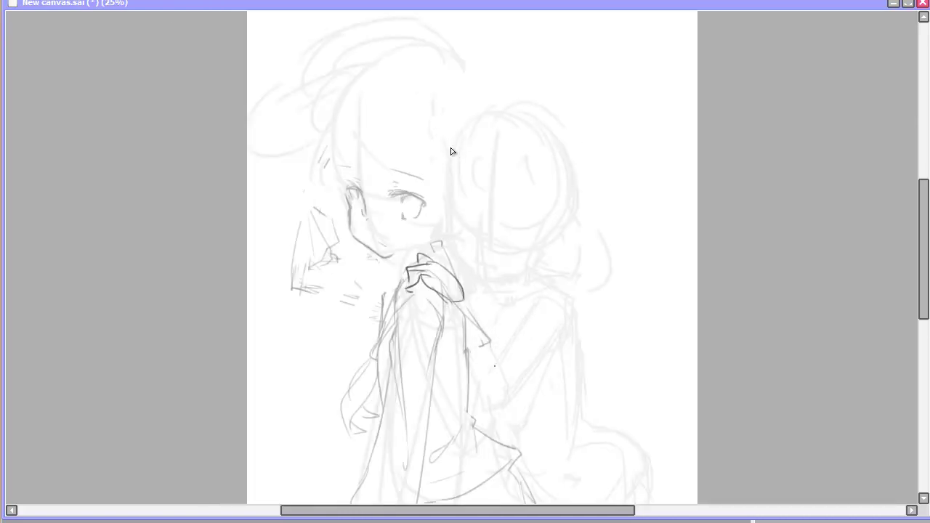
{"action": "key", "text": "h"}
{"action": "scroll", "coordinate": [450, 150], "scroll_direction": "up", "scroll_amount": 1}
{"action": "scroll", "coordinate": [451, 151], "scroll_direction": "down", "scroll_amount": 2}
{"action": "key", "text": "h"}
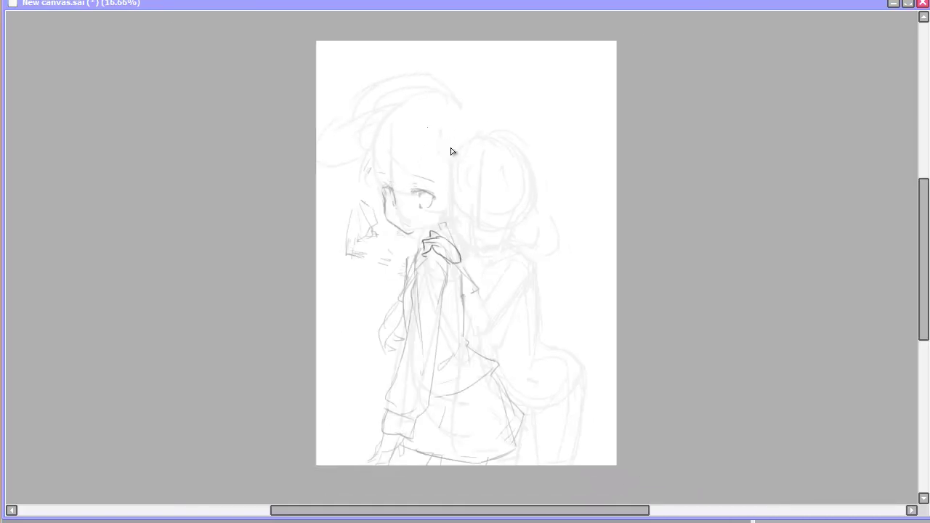
{"action": "scroll", "coordinate": [451, 149], "scroll_direction": "up", "scroll_amount": 2}
{"action": "key", "text": "h"}
{"action": "key", "text": "h"}
{"action": "scroll", "coordinate": [450, 148], "scroll_direction": "down", "scroll_amount": 2}
{"action": "key", "text": "h"}
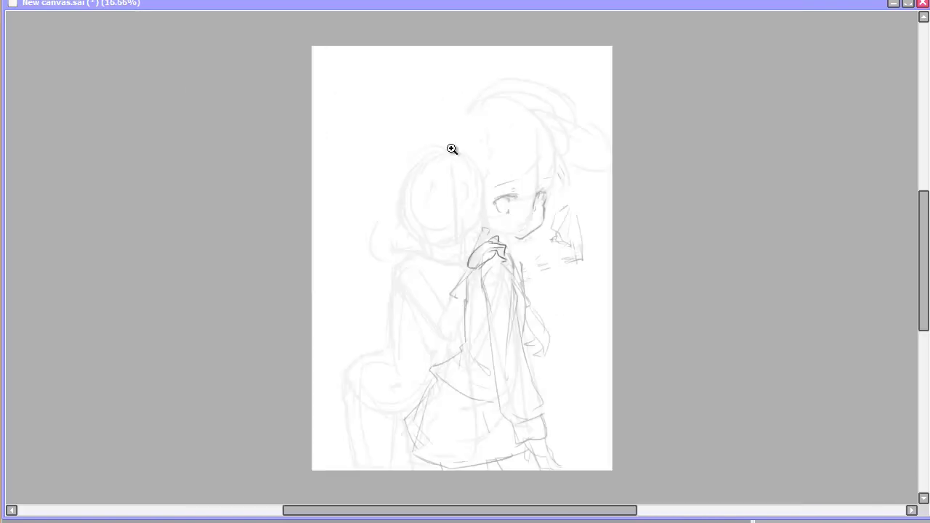
{"action": "scroll", "coordinate": [451, 148], "scroll_direction": "up", "scroll_amount": 2}
{"action": "scroll", "coordinate": [450, 148], "scroll_direction": "down", "scroll_amount": 2}
{"action": "left_click_drag", "start_coordinate": [451, 149], "coordinate": [451, 153]}
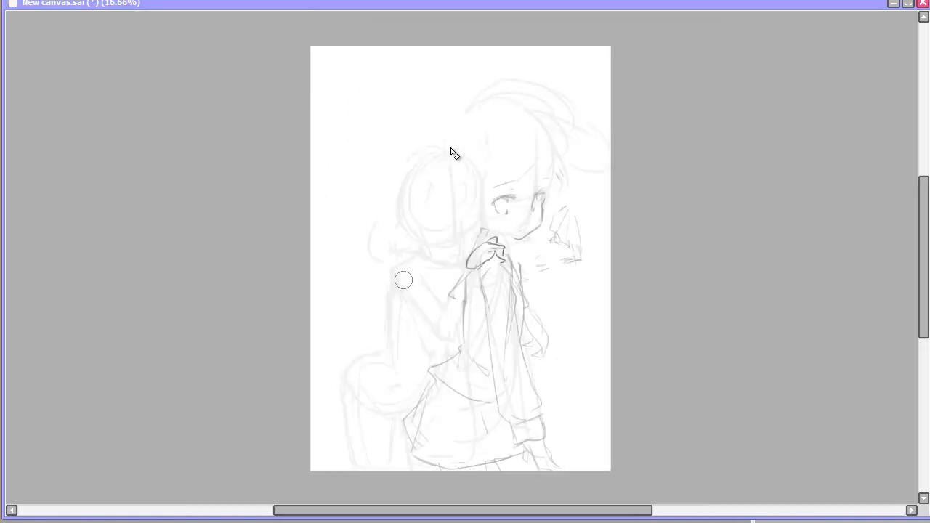
{"action": "key", "text": "h"}
Step: Draw the second girl's cheek, chin and jaw outline with a curved center guide and a short eye-level guide
{"action": "scroll", "coordinate": [450, 149], "scroll_direction": "up", "scroll_amount": 3}
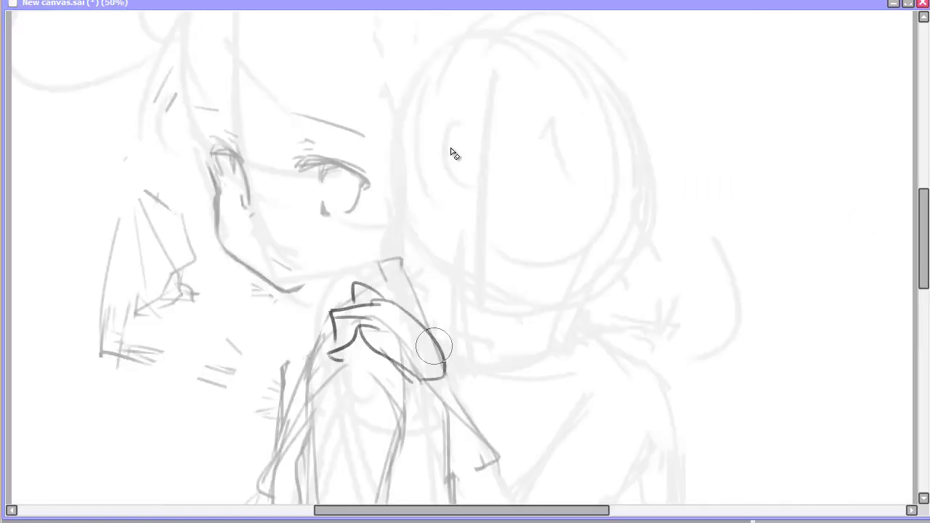
{"action": "left_click_drag", "start_coordinate": [382, 230], "coordinate": [367, 257]}
{"action": "left_click_drag", "start_coordinate": [464, 210], "coordinate": [441, 388]}
{"action": "left_click_drag", "start_coordinate": [393, 274], "coordinate": [391, 313]}
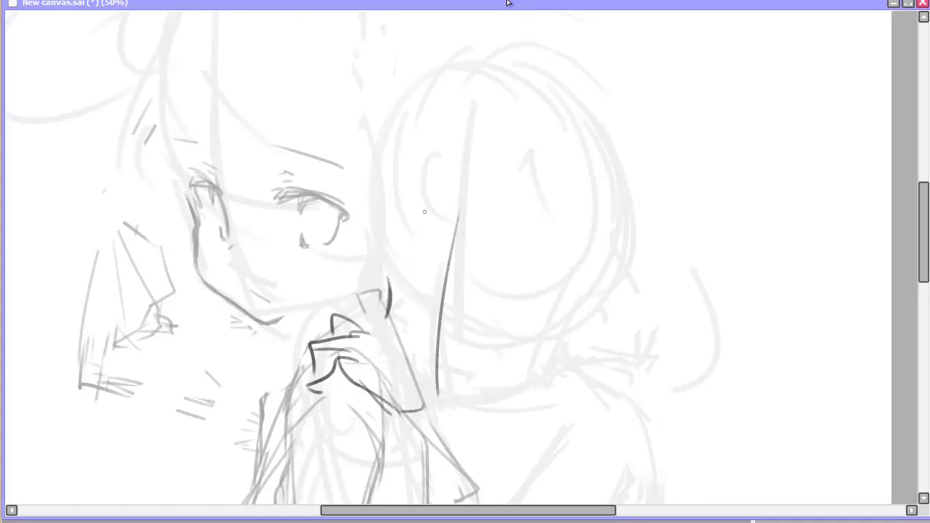
{"action": "left_click_drag", "start_coordinate": [465, 291], "coordinate": [443, 309]}
{"action": "mouse_move", "coordinate": [366, 334]}
{"action": "left_mouse_down"}
{"action": "mouse_move", "coordinate": [401, 414]}
{"action": "mouse_move", "coordinate": [370, 374]}
{"action": "mouse_move", "coordinate": [476, 422]}
{"action": "left_mouse_up"}
{"action": "key", "text": "ctrl+z"}
{"action": "key", "text": "ctrl+z"}
{"action": "mouse_move", "coordinate": [418, 431]}
{"action": "left_mouse_down"}
{"action": "mouse_move", "coordinate": [498, 408]}
{"action": "mouse_move", "coordinate": [511, 390]}
{"action": "left_mouse_up"}
{"action": "left_click_drag", "start_coordinate": [403, 331], "coordinate": [443, 341]}
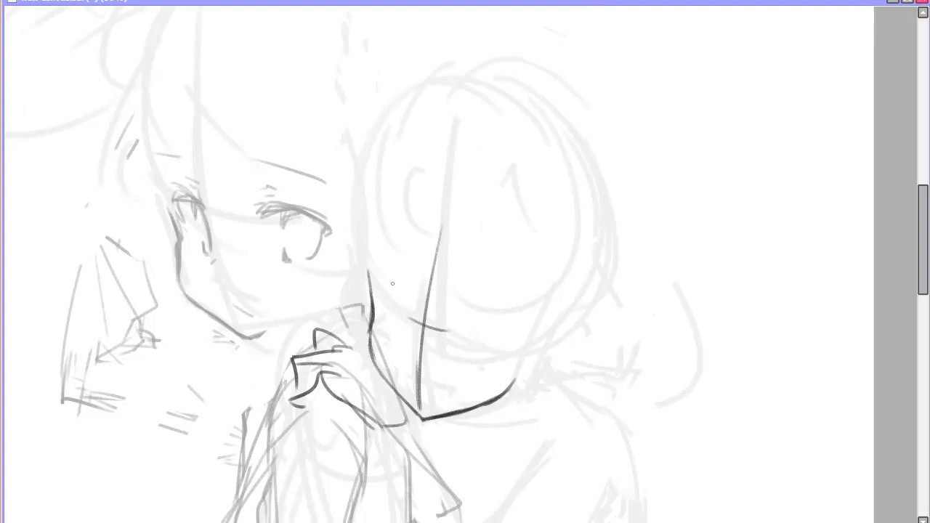
Step: Try short eye-placement strokes, a nose mark and an open mouth on the second girl's face
{"action": "left_click_drag", "start_coordinate": [404, 287], "coordinate": [399, 327]}
{"action": "left_click_drag", "start_coordinate": [480, 320], "coordinate": [488, 347]}
{"action": "left_click_drag", "start_coordinate": [429, 362], "coordinate": [469, 379]}
{"action": "left_click_drag", "start_coordinate": [417, 403], "coordinate": [425, 284]}
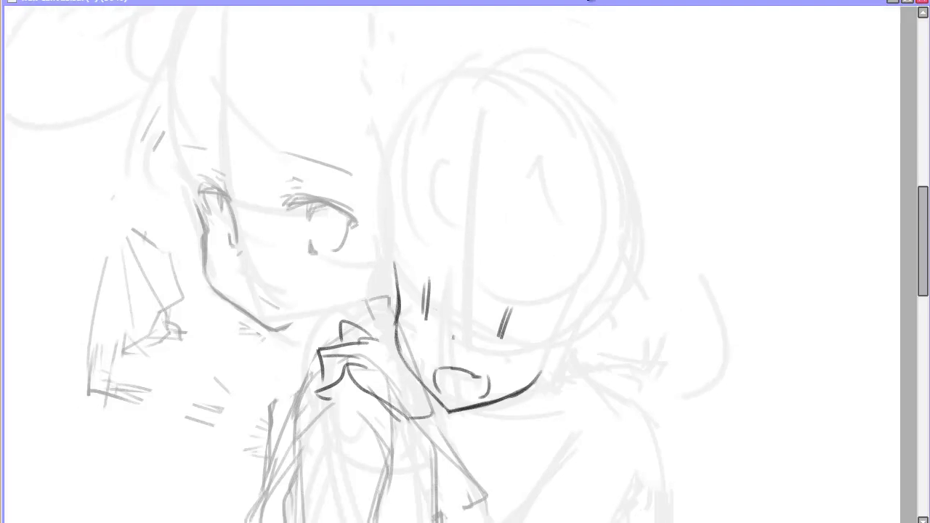
{"action": "scroll", "coordinate": [451, 291], "scroll_direction": "down", "scroll_amount": 3}
{"action": "scroll", "coordinate": [451, 290], "scroll_direction": "up", "scroll_amount": 1}
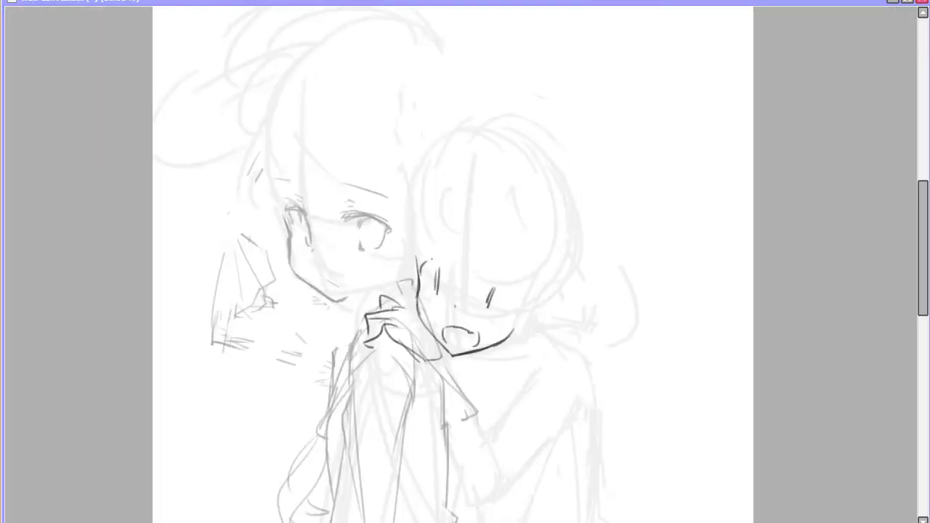
{"action": "key", "text": "ctrl+z"}
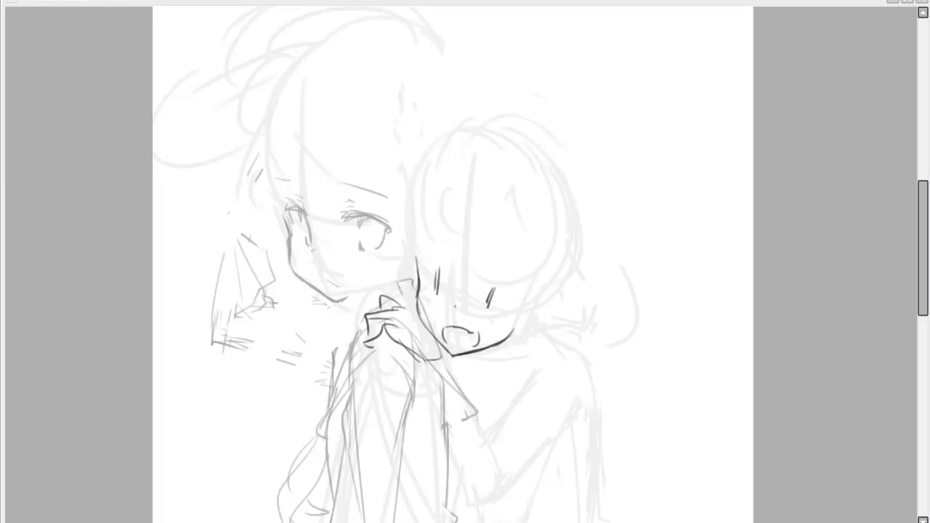
Step: Try thick arched lashes and shaded narrow irises for the second girl, comparing normal and mirrored views
{"action": "key", "text": "h"}
{"action": "scroll", "coordinate": [473, 90], "scroll_direction": "up", "scroll_amount": 3}
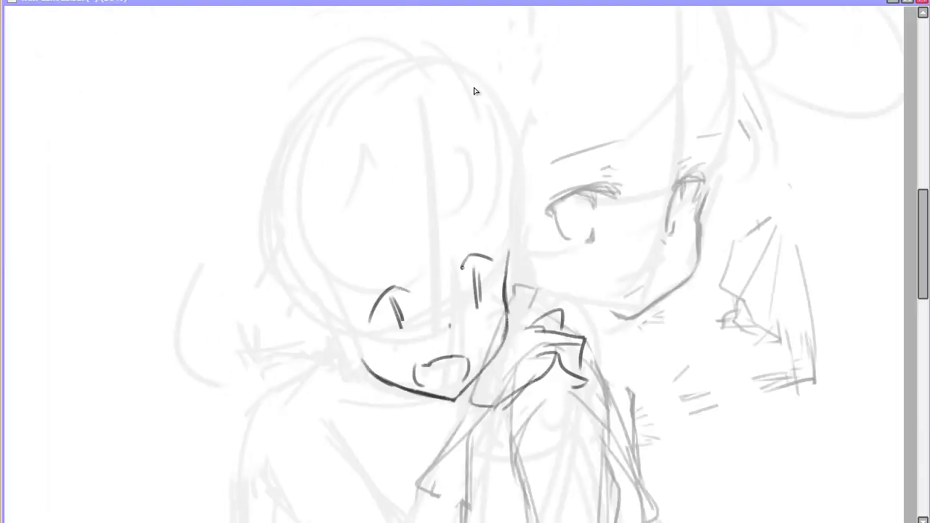
{"action": "scroll", "coordinate": [474, 90], "scroll_direction": "down", "scroll_amount": 2}
{"action": "key", "text": "h"}
{"action": "scroll", "coordinate": [473, 90], "scroll_direction": "up", "scroll_amount": 3}
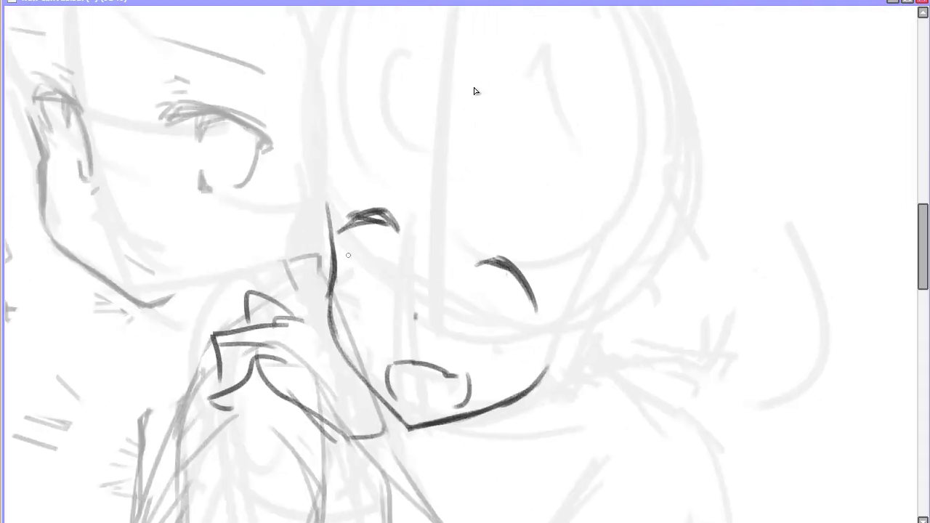
{"action": "left_click_drag", "start_coordinate": [385, 225], "coordinate": [389, 282]}
{"action": "scroll", "coordinate": [474, 90], "scroll_direction": "down", "scroll_amount": 2}
{"action": "key", "text": "h"}
{"action": "scroll", "coordinate": [474, 90], "scroll_direction": "up", "scroll_amount": 1}
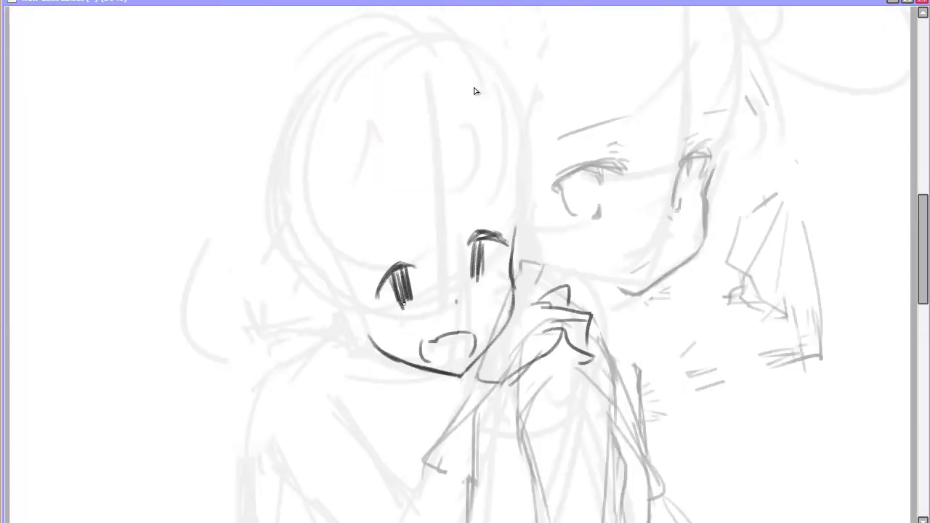
{"action": "scroll", "coordinate": [474, 91], "scroll_direction": "down", "scroll_amount": 2}
{"action": "key", "text": "h"}
{"action": "scroll", "coordinate": [474, 90], "scroll_direction": "up", "scroll_amount": 2}
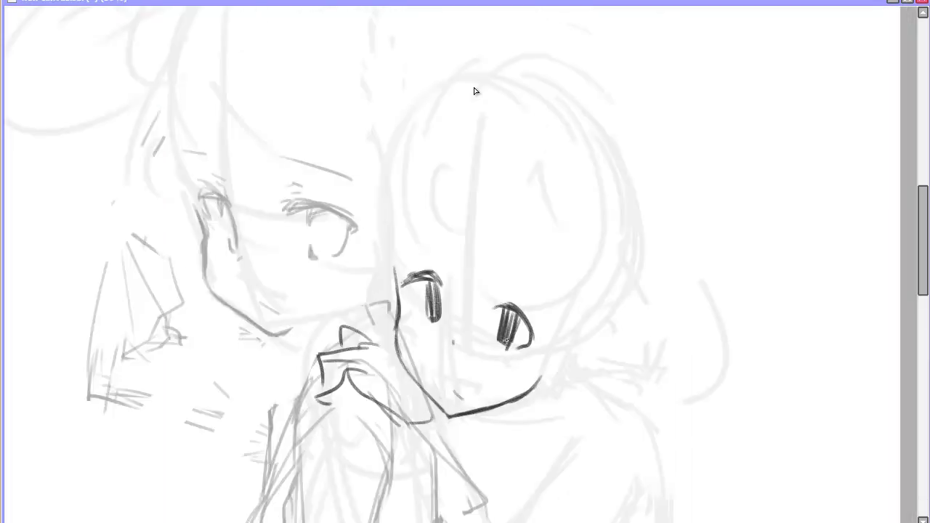
Step: Remove the shaded irises and redraw the second girl's eyes with open iris outlines and thin pupils
{"action": "key", "text": "ctrl+z"}
{"action": "key", "text": "ctrl+z"}
{"action": "scroll", "coordinate": [474, 90], "scroll_direction": "down", "scroll_amount": 2}
{"action": "key", "text": "h"}
{"action": "scroll", "coordinate": [473, 90], "scroll_direction": "up", "scroll_amount": 2}
{"action": "scroll", "coordinate": [474, 90], "scroll_direction": "down", "scroll_amount": 2}
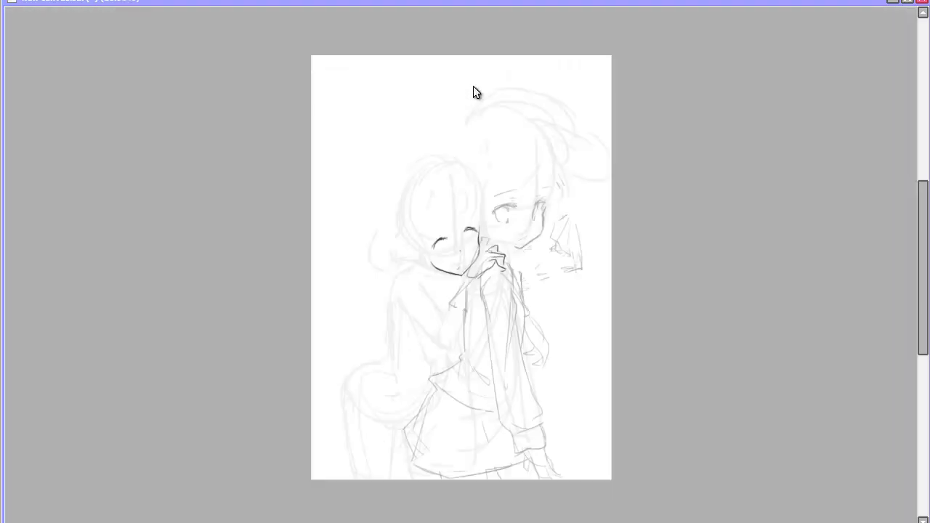
{"action": "key", "text": "h"}
{"action": "scroll", "coordinate": [473, 90], "scroll_direction": "up", "scroll_amount": 2}
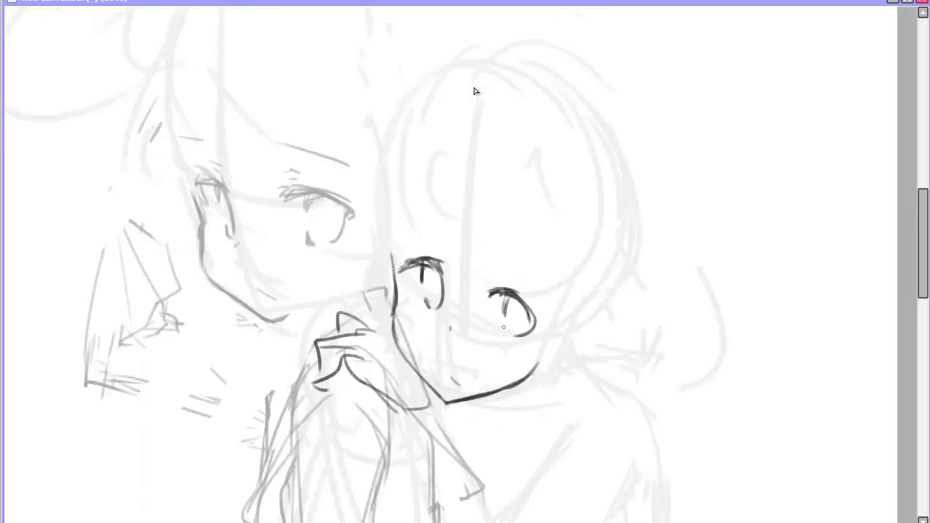
Step: Compare the second girl's redrawn eyes in normal and mirrored view and erase them
{"action": "scroll", "coordinate": [474, 91], "scroll_direction": "down", "scroll_amount": 2}
{"action": "key", "text": "h"}
{"action": "key", "text": "h"}
{"action": "scroll", "coordinate": [474, 90], "scroll_direction": "up", "scroll_amount": 2}
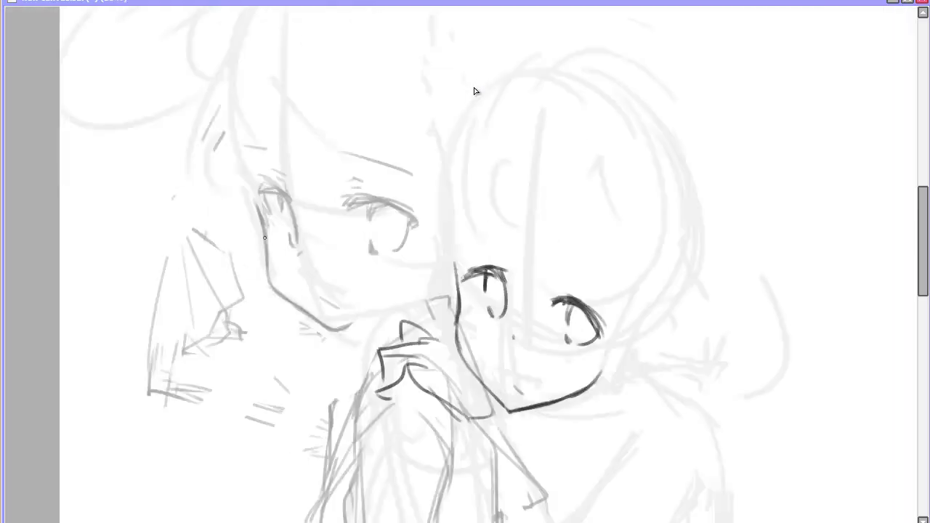
{"action": "scroll", "coordinate": [474, 87], "scroll_direction": "down", "scroll_amount": 2}
{"action": "scroll", "coordinate": [473, 88], "scroll_direction": "up", "scroll_amount": 2}
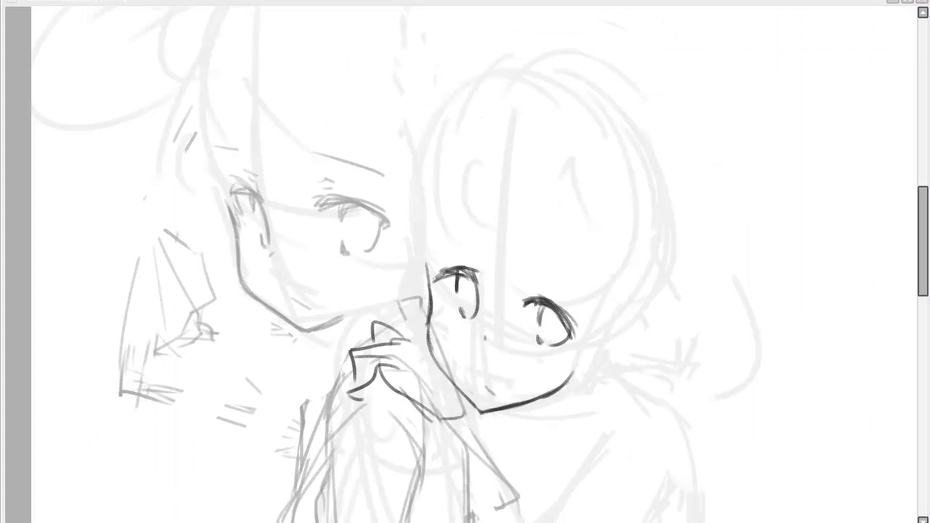
{"action": "scroll", "coordinate": [232, 98], "scroll_direction": "down", "scroll_amount": 2}
{"action": "key", "text": "h"}
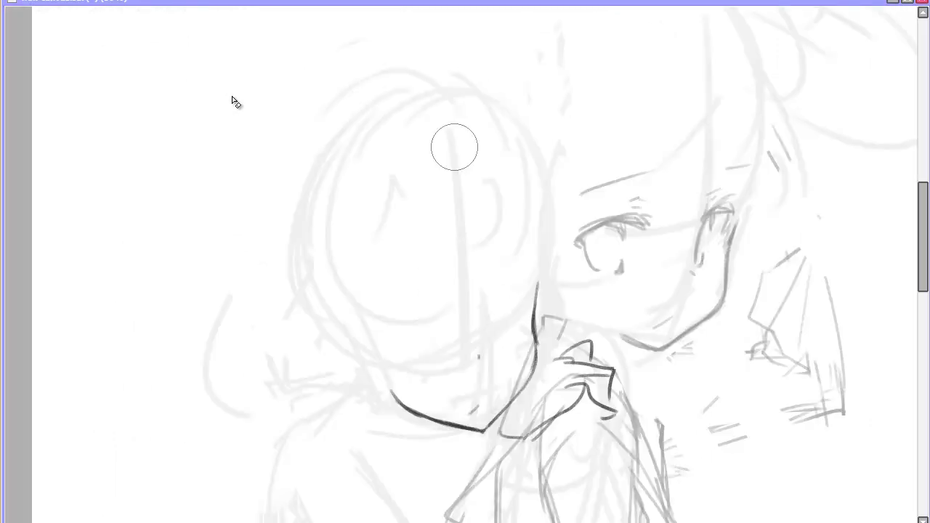
Step: Try a new guide cross on the second girl's face with angled lashes and straight pupil strokes
{"action": "scroll", "coordinate": [233, 99], "scroll_direction": "up", "scroll_amount": 2}
{"action": "left_click_drag", "start_coordinate": [396, 314], "coordinate": [491, 288]}
{"action": "left_click_drag", "start_coordinate": [452, 260], "coordinate": [456, 374]}
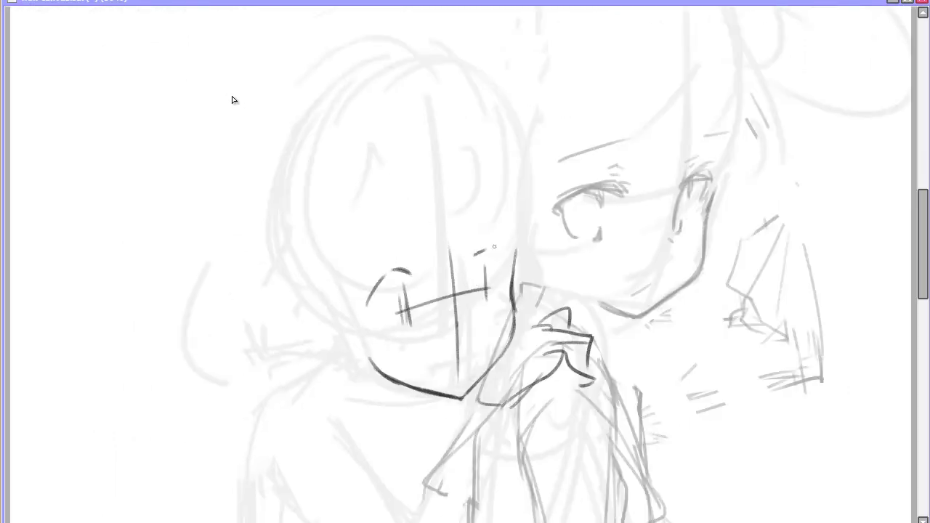
{"action": "left_click_drag", "start_coordinate": [371, 306], "coordinate": [410, 270]}
{"action": "left_click_drag", "start_coordinate": [474, 258], "coordinate": [500, 242]}
{"action": "scroll", "coordinate": [233, 100], "scroll_direction": "down", "scroll_amount": 4}
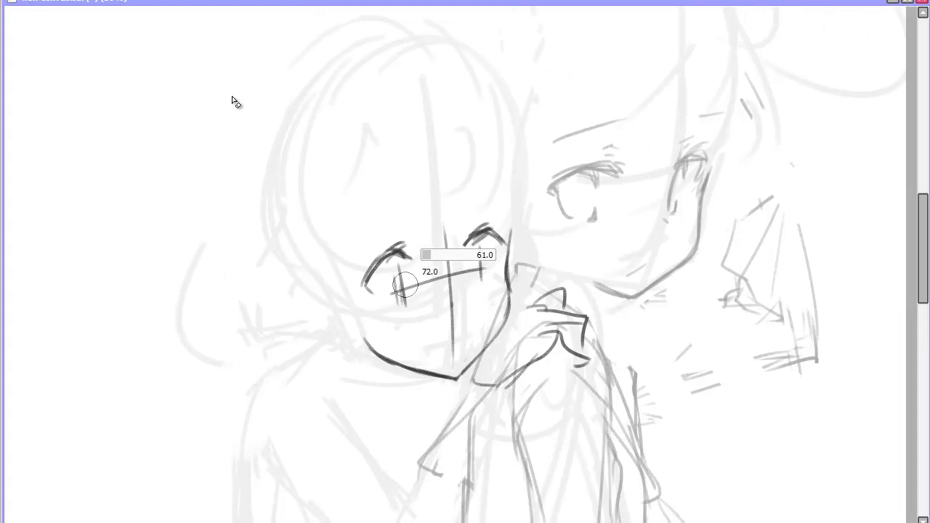
{"action": "scroll", "coordinate": [233, 99], "scroll_direction": "up", "scroll_amount": 4}
{"action": "key", "text": "h"}
{"action": "key", "text": "h"}
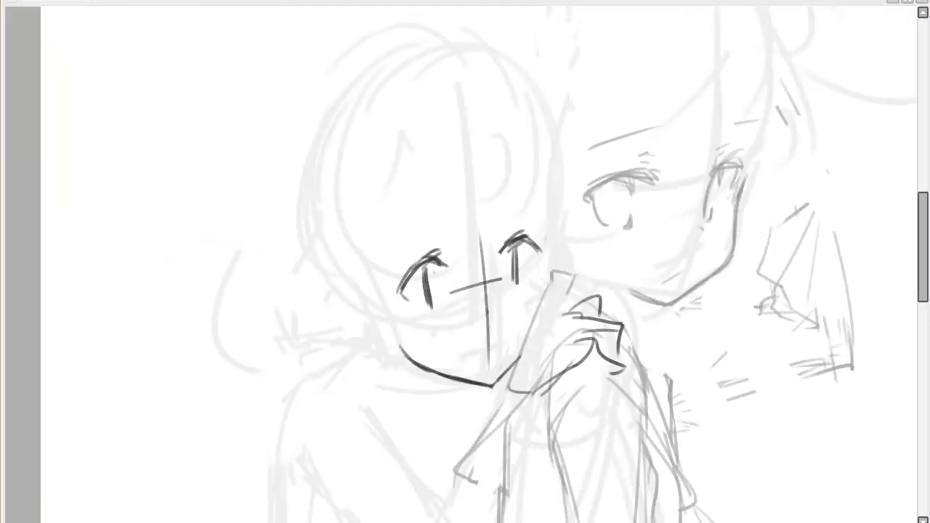
Step: Redraw the guide cross on the second girl's face without eyes and restore her cheek line down to the chin
{"action": "left_click_drag", "start_coordinate": [509, 254], "coordinate": [380, 269]}
{"action": "left_click_drag", "start_coordinate": [456, 211], "coordinate": [463, 369]}
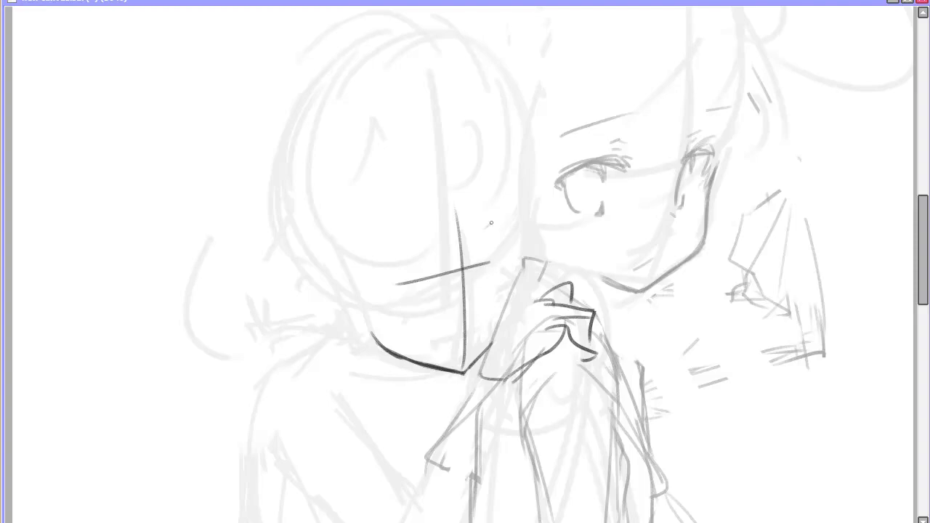
{"action": "left_click_drag", "start_coordinate": [515, 234], "coordinate": [498, 340]}
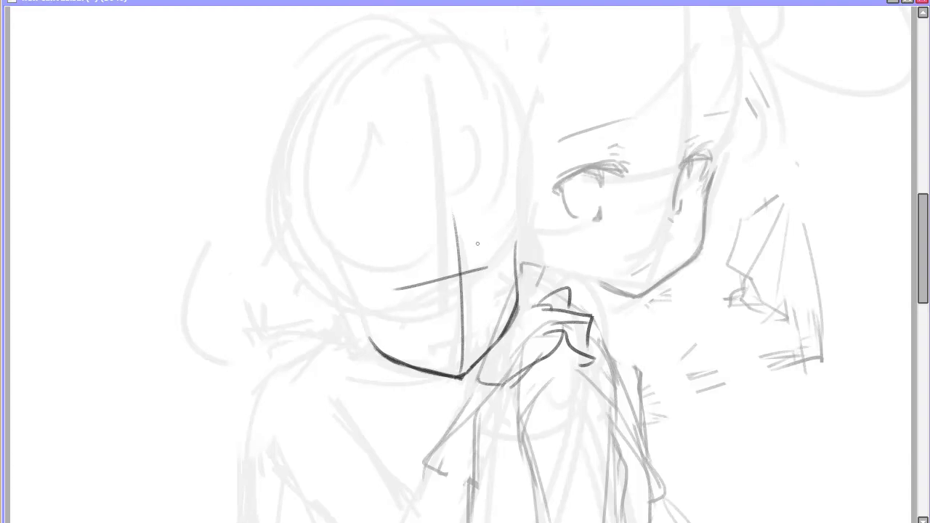
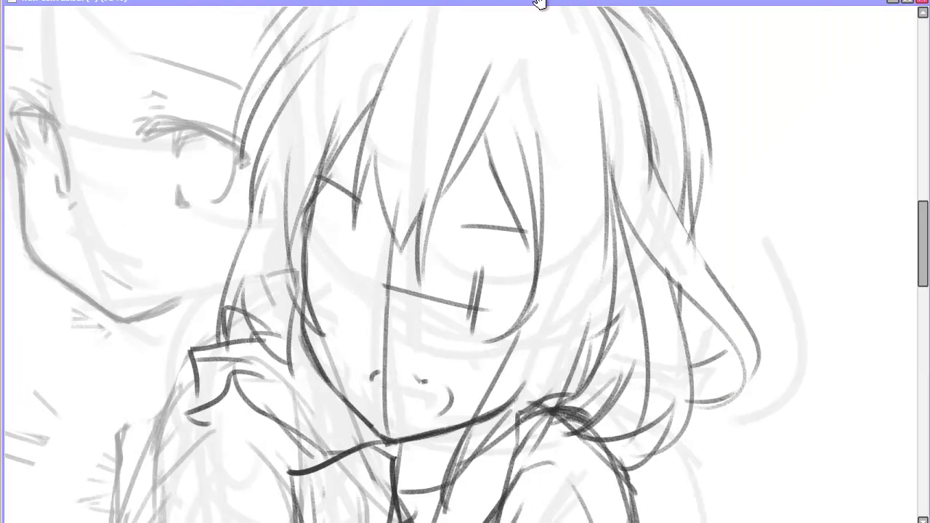
Step: Draw both of the second girl's eyes below her brows with arched upper lashes, rounded irises and slim pupils
{"action": "left_click_drag", "start_coordinate": [480, 218], "coordinate": [476, 219]}
{"action": "left_click_drag", "start_coordinate": [465, 251], "coordinate": [492, 265]}
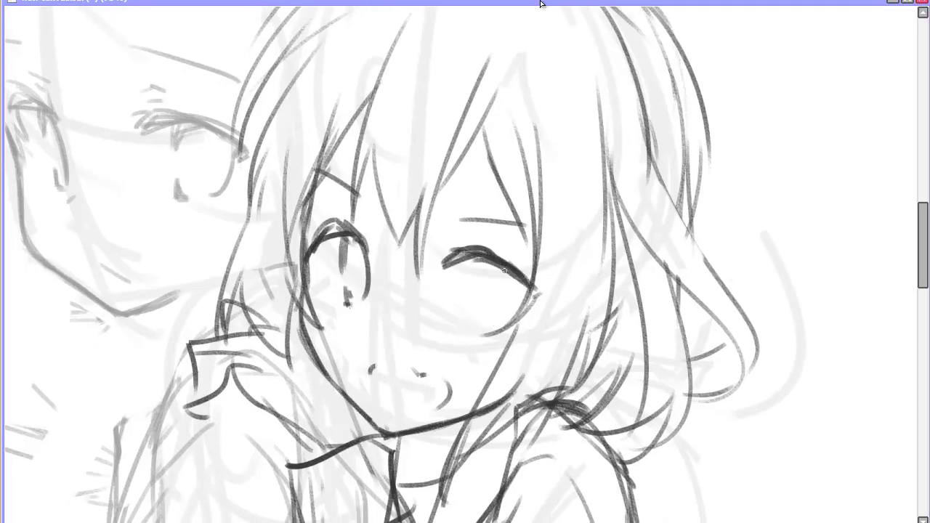
{"action": "scroll", "coordinate": [504, 270], "scroll_direction": "down", "scroll_amount": 5}
{"action": "scroll", "coordinate": [464, 261], "scroll_direction": "up", "scroll_amount": 5}
{"action": "left_click_drag", "start_coordinate": [290, 261], "coordinate": [552, 261]}
{"action": "left_click_drag", "start_coordinate": [485, 205], "coordinate": [574, 233]}
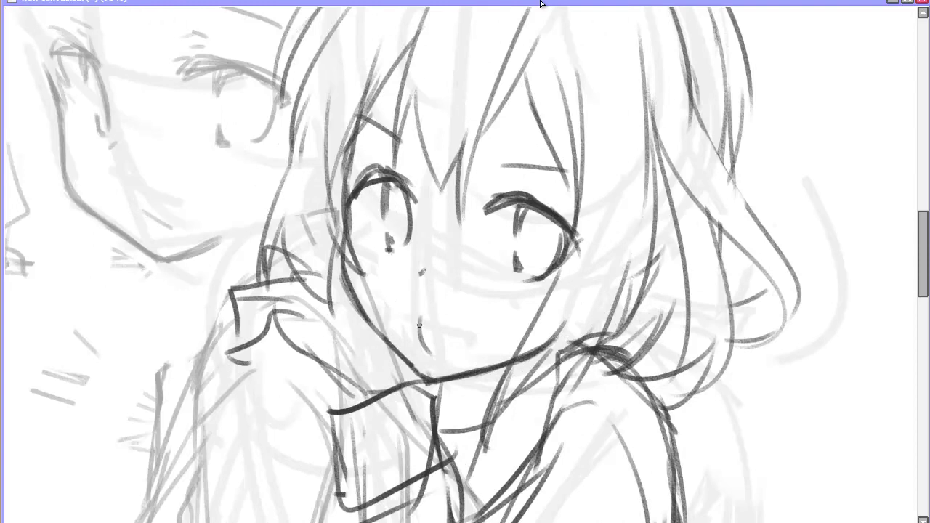
Step: Draw the second girl's open mouth with a small fang, checking the face in mirrored view
{"action": "key", "text": "Delete"}
{"action": "key", "text": "Insert"}
{"action": "scroll", "coordinate": [488, 336], "scroll_direction": "down", "scroll_amount": 4}
{"action": "scroll", "coordinate": [512, 325], "scroll_direction": "up", "scroll_amount": 4}
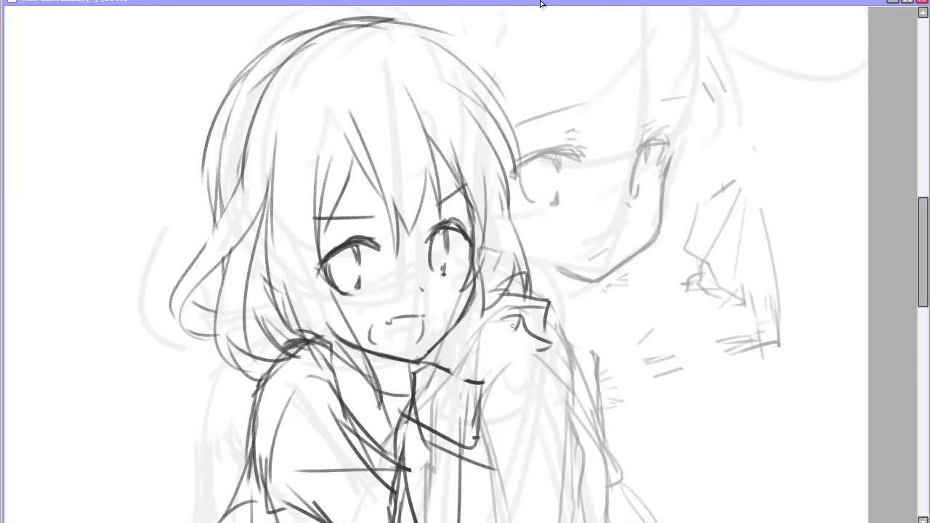
{"action": "scroll", "coordinate": [504, 341], "scroll_direction": "down", "scroll_amount": 4}
{"action": "key", "text": "Insert"}
{"action": "scroll", "coordinate": [465, 291], "scroll_direction": "up", "scroll_amount": 2}
{"action": "key", "text": "Insert"}
{"action": "scroll", "coordinate": [464, 290], "scroll_direction": "down", "scroll_amount": 2}
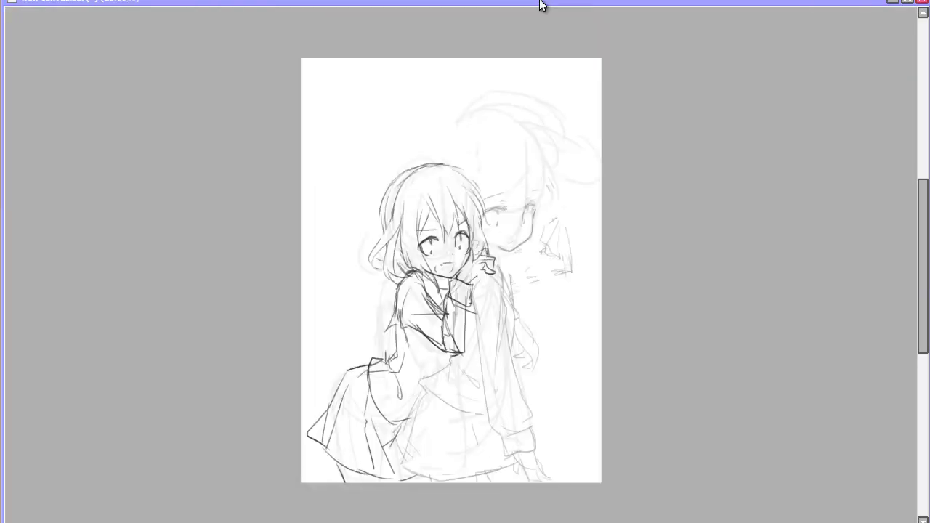
Step: Show the first girl's cap and hair lines without the rough sketch and erase strands crossing the second girl's face
{"action": "scroll", "coordinate": [453, 265], "scroll_direction": "up", "scroll_amount": 2}
{"action": "left_click_drag", "start_coordinate": [398, 331], "coordinate": [475, 332]}
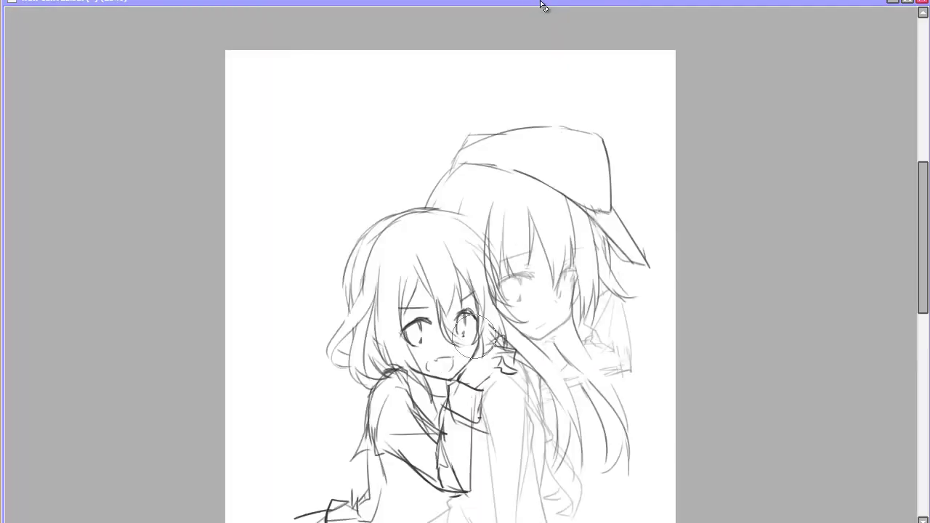
{"action": "scroll", "coordinate": [494, 335], "scroll_direction": "down", "scroll_amount": 2}
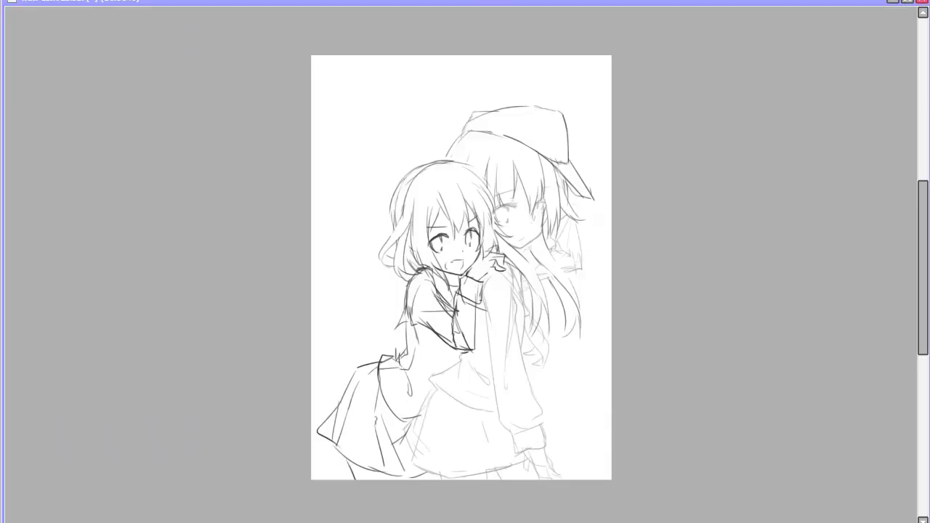
{"action": "key", "text": "Insert"}
{"action": "scroll", "coordinate": [632, 55], "scroll_direction": "up", "scroll_amount": 2}
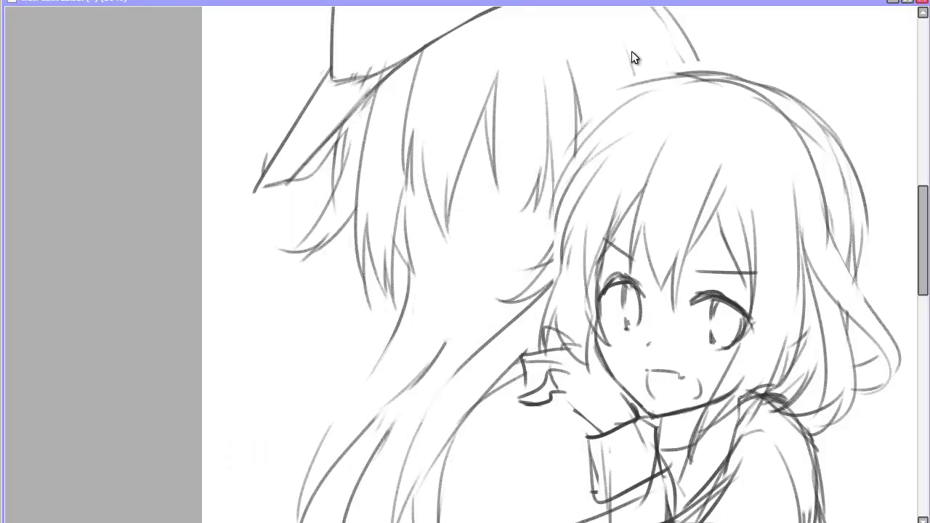
Step: Add a small mouth and refine the pupils on the first girl's face, checking it in mirrored view
{"action": "key", "text": "Insert"}
{"action": "scroll", "coordinate": [631, 55], "scroll_direction": "down", "scroll_amount": 3}
{"action": "key", "text": "Insert"}
{"action": "scroll", "coordinate": [632, 55], "scroll_direction": "up", "scroll_amount": 3}
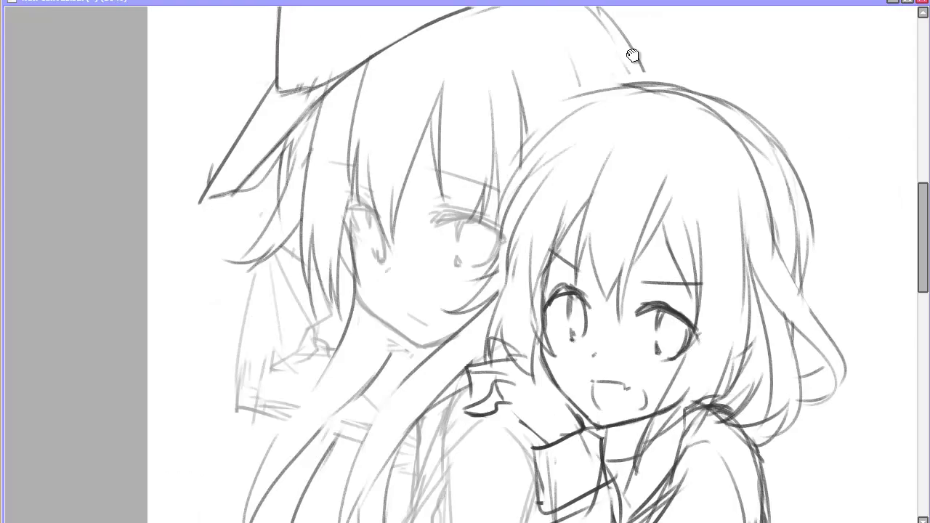
{"action": "key", "text": "Insert"}
{"action": "scroll", "coordinate": [632, 54], "scroll_direction": "down", "scroll_amount": 3}
{"action": "key", "text": "Insert"}
Step: Refine the second girl's irises with small hooked pupil and highlight marks, checking the face in mirrored view
{"action": "scroll", "coordinate": [632, 54], "scroll_direction": "up", "scroll_amount": 2}
{"action": "scroll", "coordinate": [633, 53], "scroll_direction": "up", "scroll_amount": 3}
{"action": "scroll", "coordinate": [633, 53], "scroll_direction": "down", "scroll_amount": 3}
{"action": "key", "text": "Insert"}
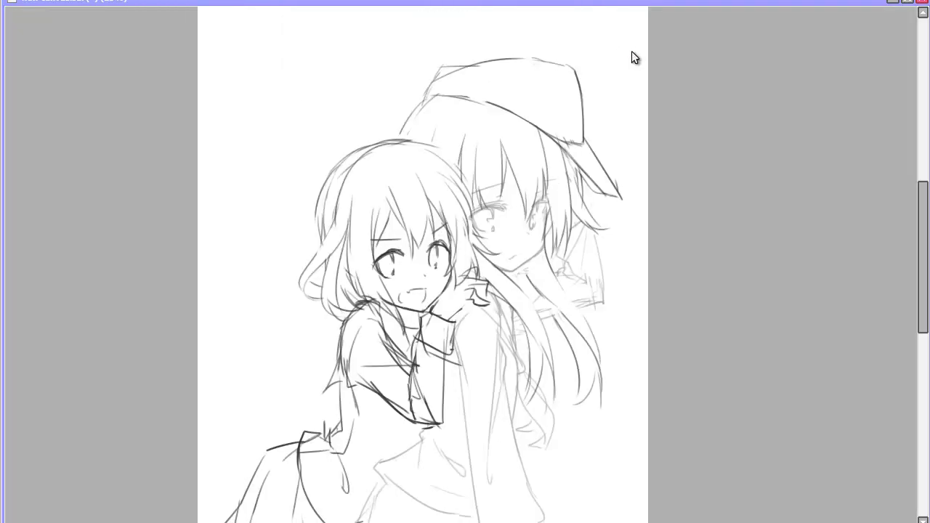
{"action": "scroll", "coordinate": [632, 51], "scroll_direction": "up", "scroll_amount": 3}
{"action": "key", "text": "Insert"}
{"action": "scroll", "coordinate": [633, 56], "scroll_direction": "down", "scroll_amount": 1}
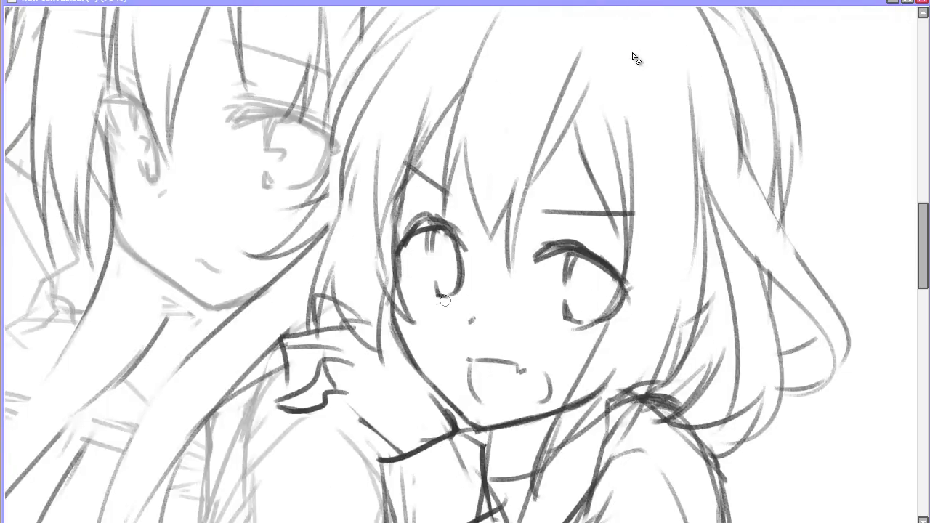
{"action": "scroll", "coordinate": [633, 56], "scroll_direction": "down", "scroll_amount": 3}
{"action": "key", "text": "Insert"}
Step: Draw a slanted rectangular hair clip in the second girl's side bangs, checking its placement in mirrored view
{"action": "scroll", "coordinate": [631, 54], "scroll_direction": "up", "scroll_amount": 3}
{"action": "key", "text": "Insert"}
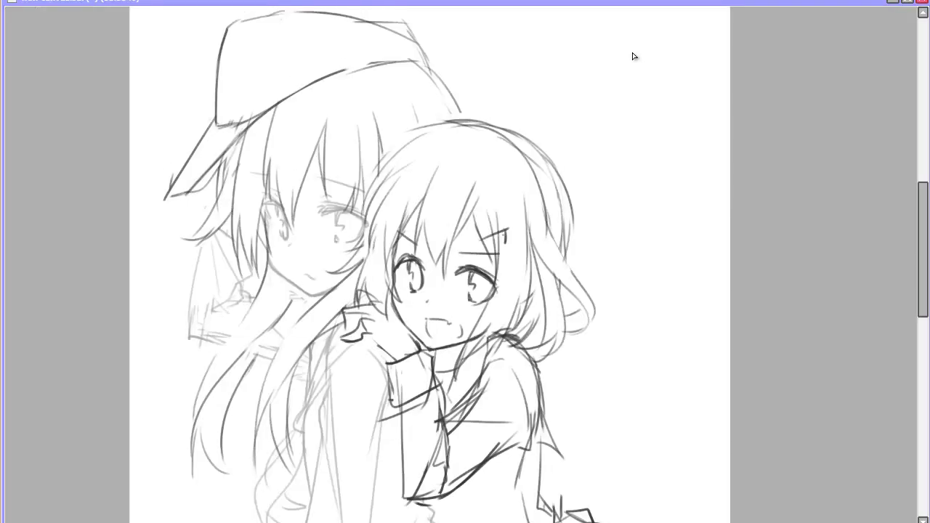
{"action": "scroll", "coordinate": [632, 53], "scroll_direction": "down", "scroll_amount": 3}
{"action": "key", "text": "Insert"}
{"action": "scroll", "coordinate": [632, 53], "scroll_direction": "up", "scroll_amount": 4}
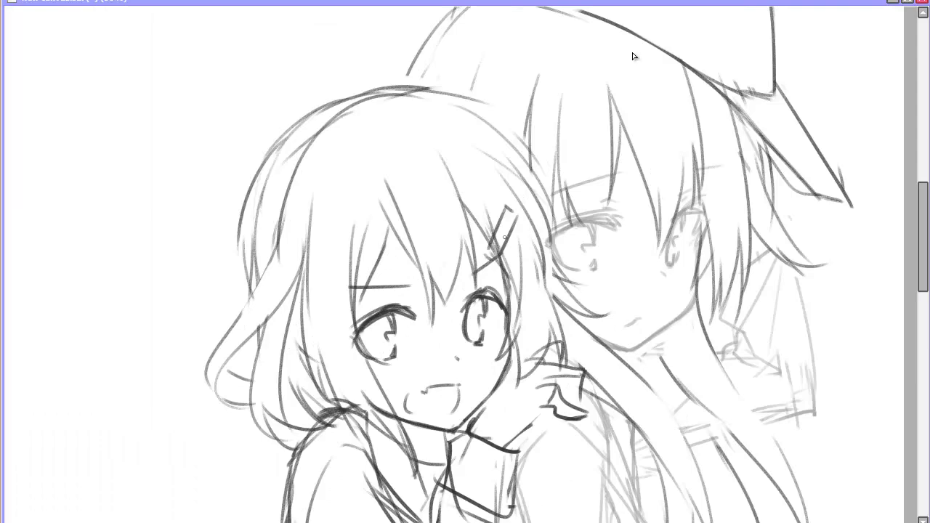
{"action": "scroll", "coordinate": [631, 54], "scroll_direction": "down", "scroll_amount": 4}
{"action": "scroll", "coordinate": [632, 53], "scroll_direction": "up", "scroll_amount": 3}
{"action": "scroll", "coordinate": [632, 52], "scroll_direction": "down", "scroll_amount": 3}
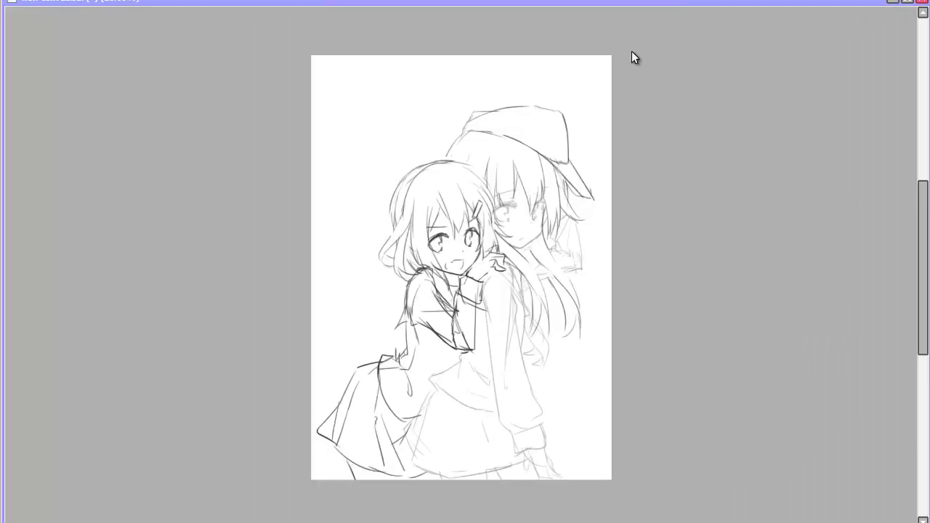
Step: Rework the second girl's hair outline at the crown and back while the first girl's cap and hair are temporarily hidden
{"action": "scroll", "coordinate": [631, 51], "scroll_direction": "up", "scroll_amount": 5}
{"action": "key", "text": "Insert"}
{"action": "scroll", "coordinate": [631, 51], "scroll_direction": "down", "scroll_amount": 2}
{"action": "key", "text": "Insert"}
{"action": "scroll", "coordinate": [631, 52], "scroll_direction": "up", "scroll_amount": 2}
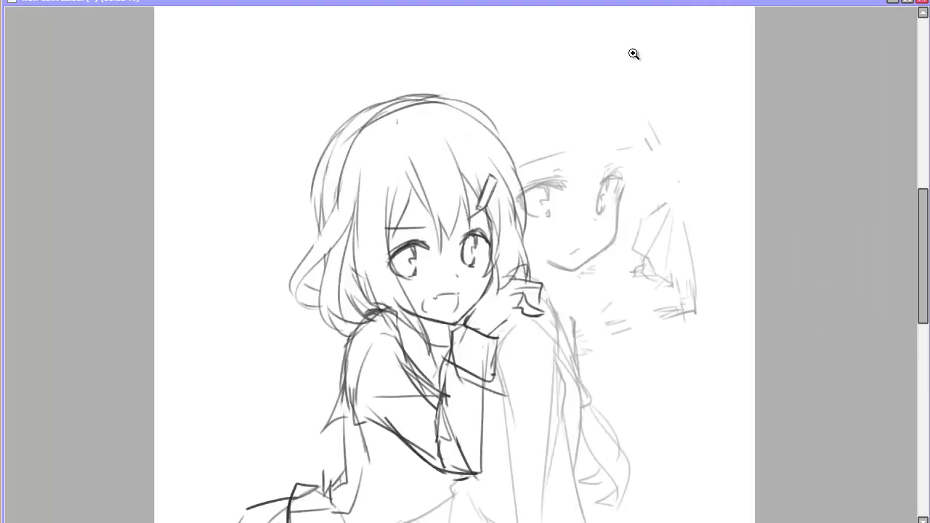
{"action": "scroll", "coordinate": [631, 51], "scroll_direction": "down", "scroll_amount": 3}
{"action": "scroll", "coordinate": [631, 57], "scroll_direction": "up", "scroll_amount": 5}
{"action": "key", "text": "Insert"}
{"action": "scroll", "coordinate": [632, 56], "scroll_direction": "up", "scroll_amount": 1}
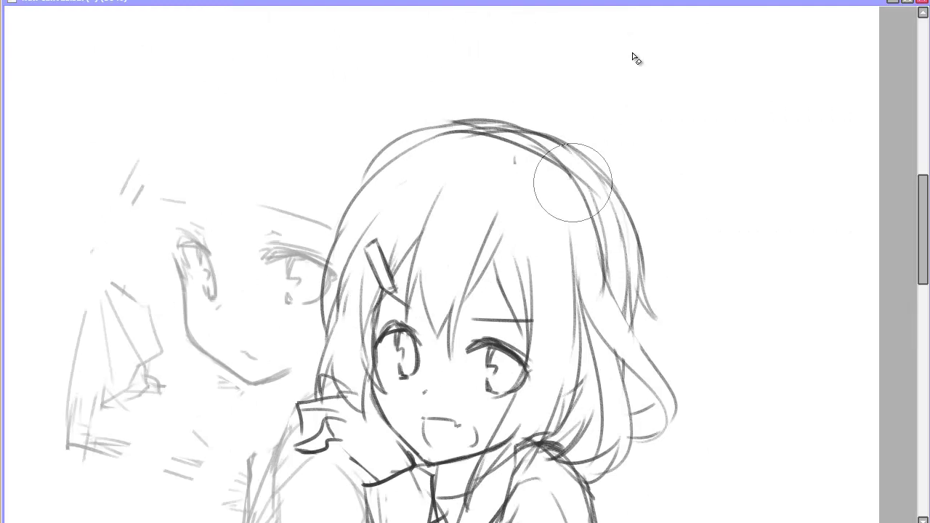
{"action": "scroll", "coordinate": [632, 56], "scroll_direction": "down", "scroll_amount": 4}
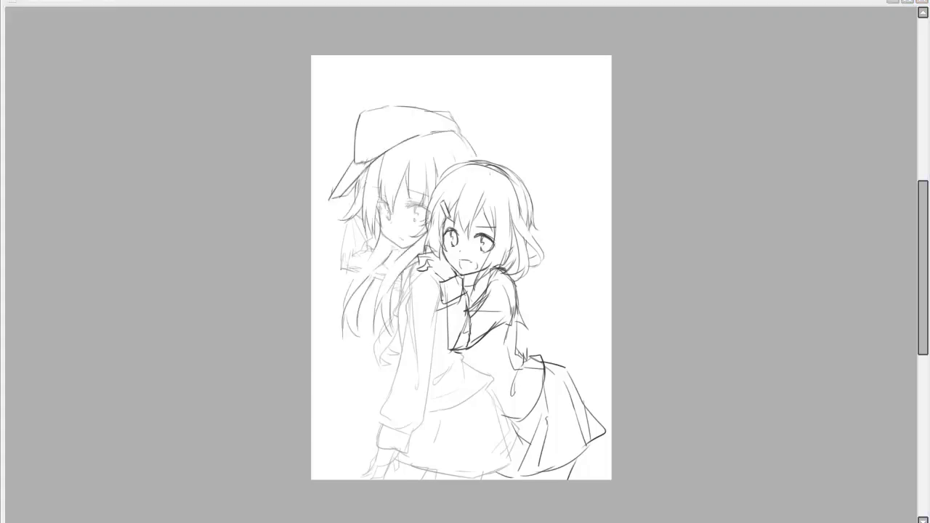
{"action": "scroll", "coordinate": [660, 90], "scroll_direction": "up", "scroll_amount": 3}
{"action": "scroll", "coordinate": [659, 143], "scroll_direction": "up", "scroll_amount": 2}
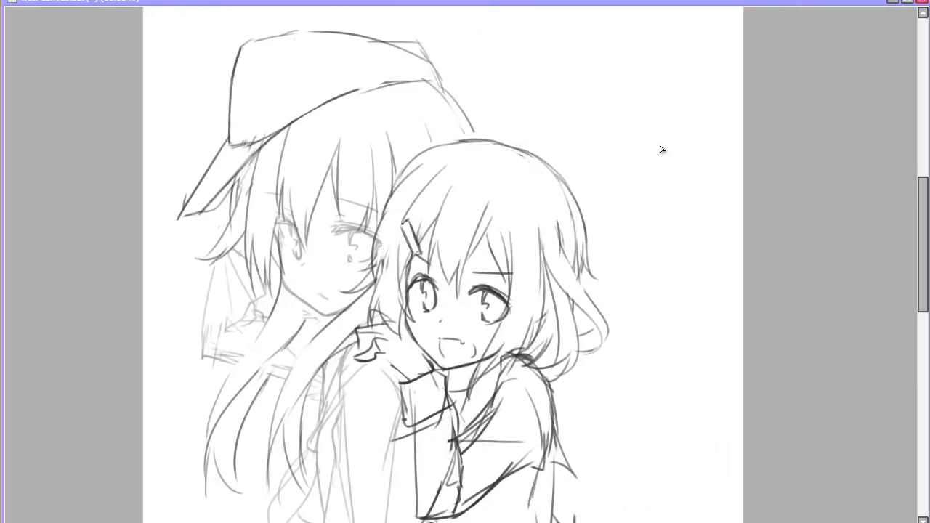
Step: Draw two pointed cat ears with inner fur tufts on the second girl's head
{"action": "key", "text": "h"}
{"action": "scroll", "coordinate": [659, 146], "scroll_direction": "down", "scroll_amount": 3}
{"action": "scroll", "coordinate": [659, 145], "scroll_direction": "up", "scroll_amount": 3}
{"action": "key", "text": "h"}
{"action": "key", "text": "h"}
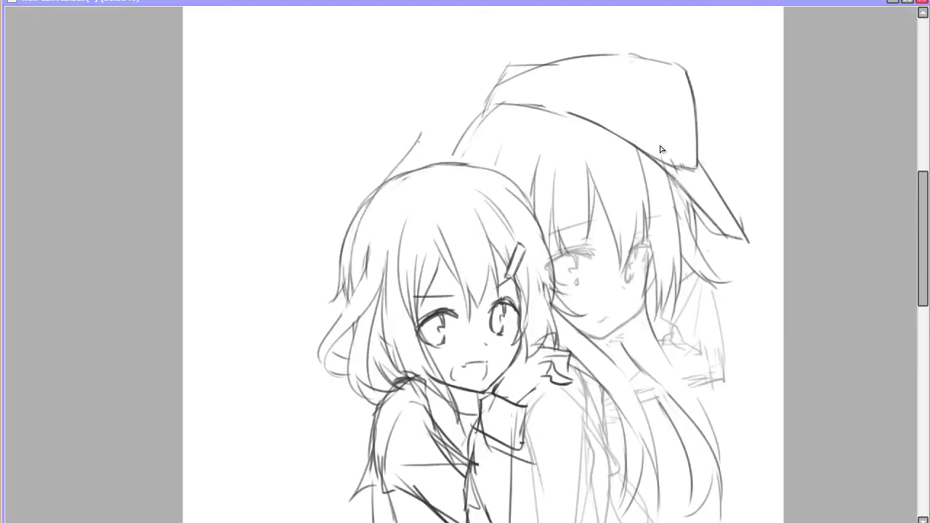
{"action": "key", "text": "h"}
{"action": "scroll", "coordinate": [661, 149], "scroll_direction": "down", "scroll_amount": 1}
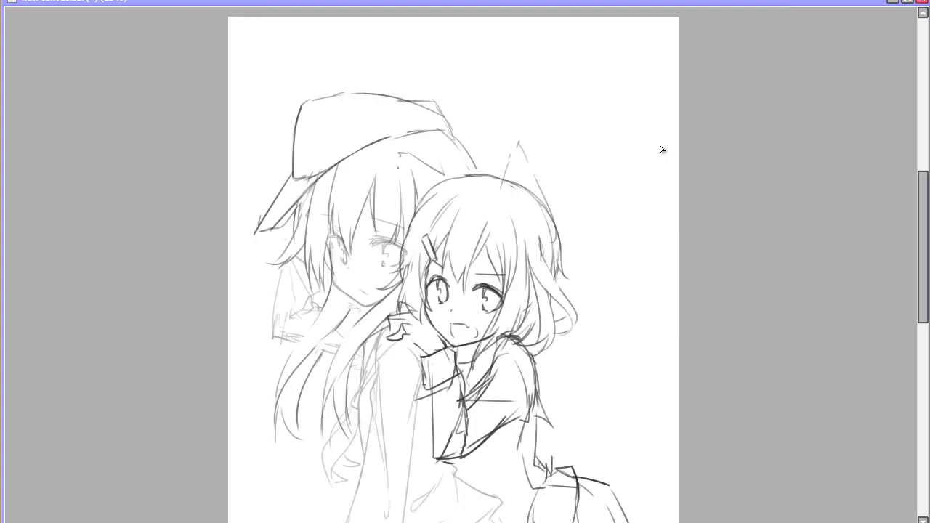
{"action": "left_click_drag", "start_coordinate": [530, 167], "coordinate": [538, 228]}
{"action": "left_click_drag", "start_coordinate": [504, 130], "coordinate": [523, 210]}
{"action": "left_click_drag", "start_coordinate": [510, 163], "coordinate": [519, 171]}
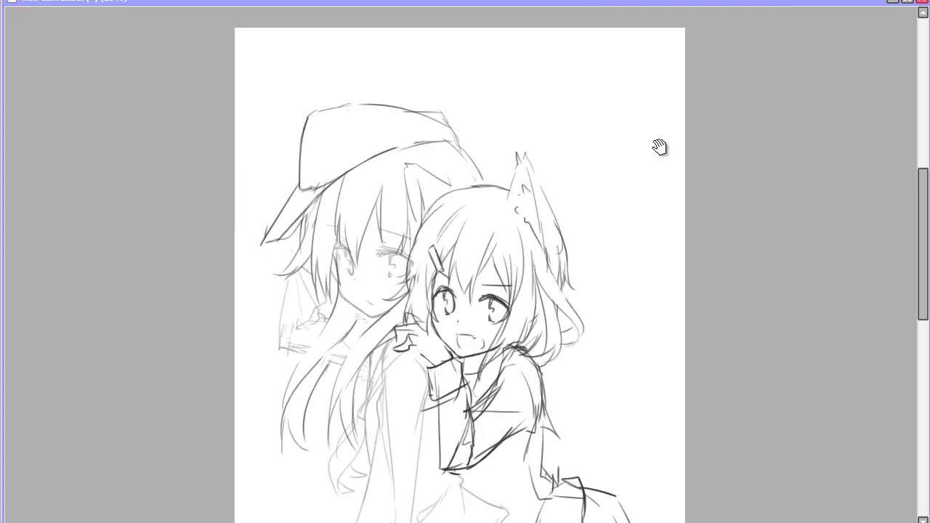
{"action": "left_click_drag", "start_coordinate": [659, 145], "coordinate": [661, 149]}
{"action": "mouse_move", "coordinate": [417, 218]}
{"action": "left_mouse_down"}
{"action": "mouse_move", "coordinate": [410, 178]}
{"action": "mouse_move", "coordinate": [502, 145]}
{"action": "left_mouse_up"}
{"action": "scroll", "coordinate": [661, 148], "scroll_direction": "up", "scroll_amount": 1}
Step: Replace the trial ear outline with a tufted cat ear at the back of the first girl's cap
{"action": "key", "text": "ctrl+z"}
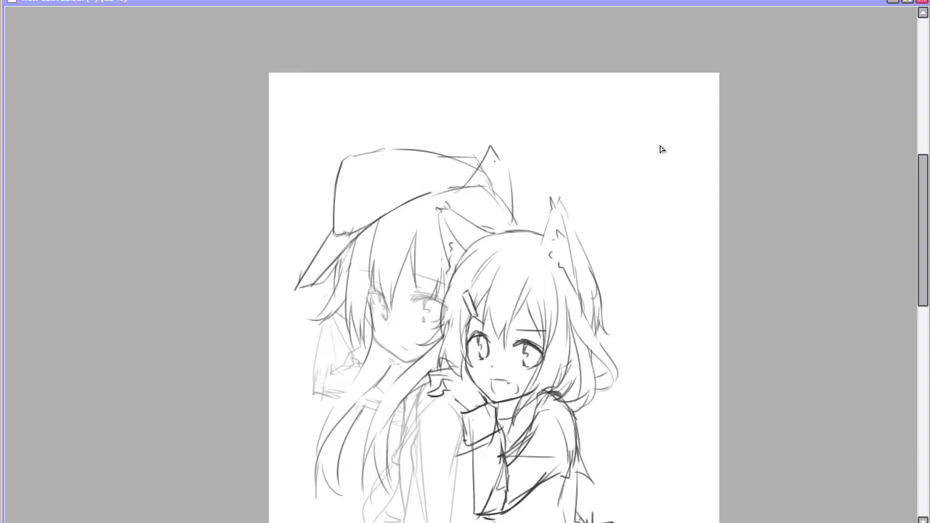
{"action": "key", "text": "ctrl+z"}
{"action": "left_click_drag", "start_coordinate": [441, 151], "coordinate": [498, 218]}
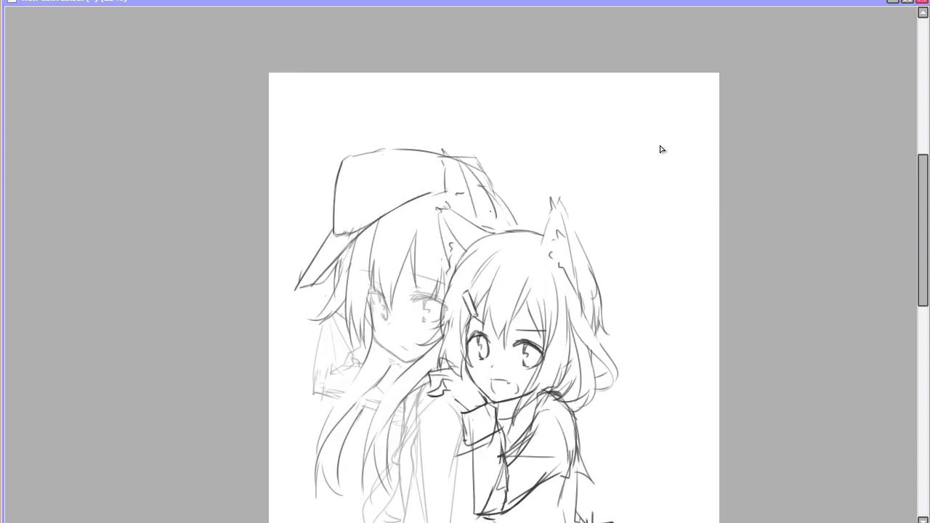
{"action": "key", "text": "h"}
{"action": "key", "text": "h"}
{"action": "key", "text": "ctrl+z"}
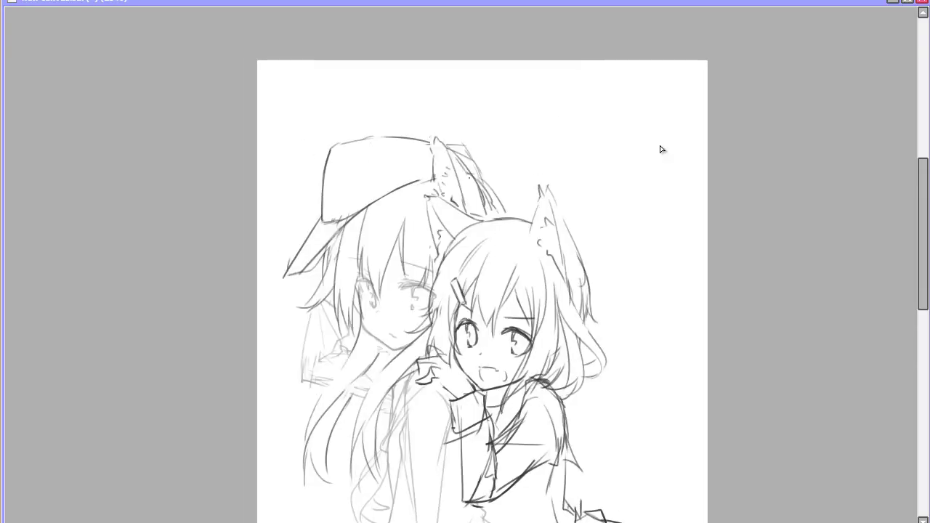
{"action": "key", "text": "ctrl+z"}
{"action": "scroll", "coordinate": [660, 149], "scroll_direction": "down", "scroll_amount": 1}
Step: Draw an S-curved cat tail rising from the back of the second girl's skirt waist
{"action": "key", "text": "h"}
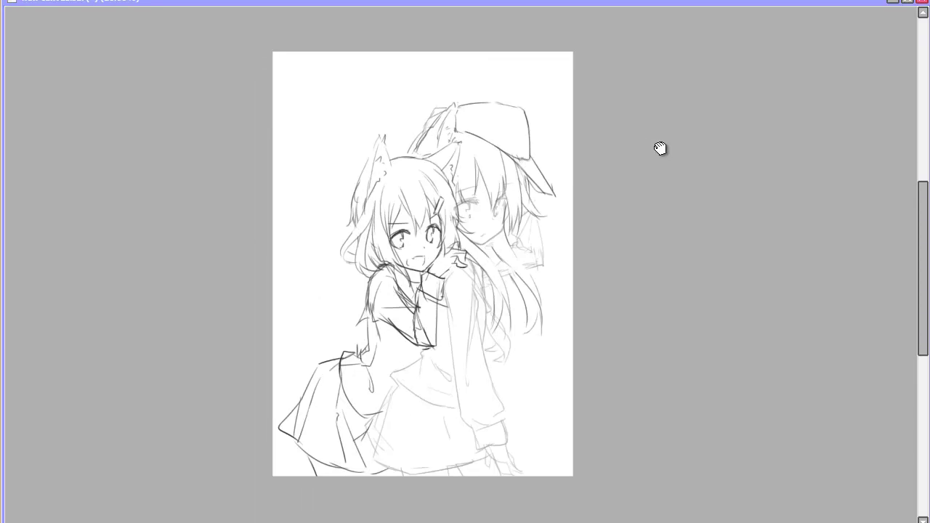
{"action": "key", "text": "h"}
{"action": "key", "text": "ctrl+y"}
{"action": "key", "text": "ctrl+y"}
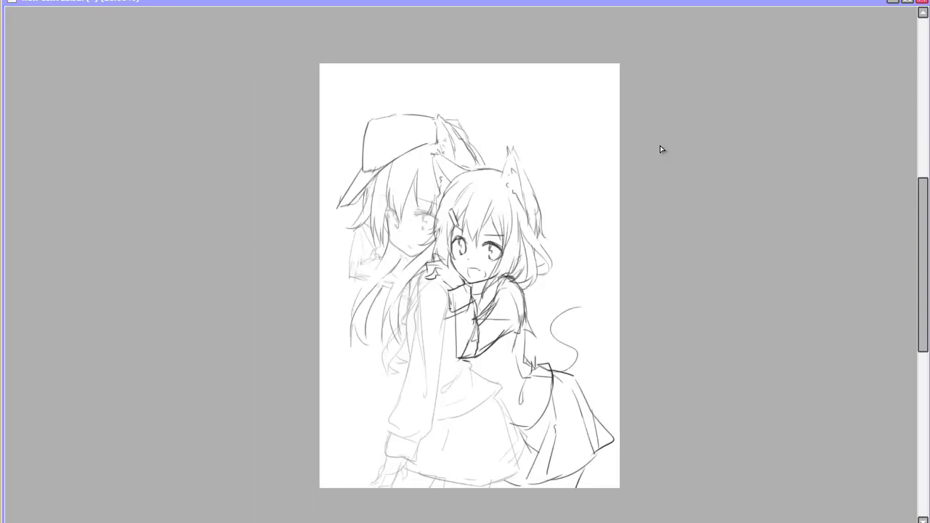
{"action": "scroll", "coordinate": [659, 149], "scroll_direction": "left", "scroll_amount": 3}
{"action": "key", "text": "ctrl+y"}
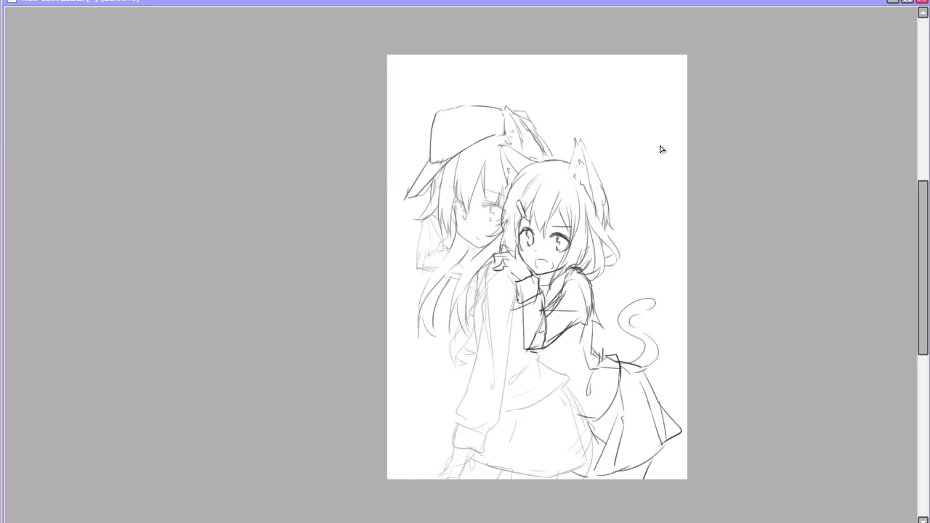
Step: Draw a curved cat tail for the first girl hanging across her skirt
{"action": "key", "text": "ctrl+z"}
{"action": "key", "text": "ctrl+y"}
{"action": "key", "text": "ctrl+z"}
{"action": "key", "text": "ctrl+y"}
{"action": "key", "text": "ctrl+z"}
{"action": "key", "text": "ctrl+y"}
{"action": "key", "text": "h"}
{"action": "key", "text": "h"}
{"action": "key", "text": "ctrl+plus"}
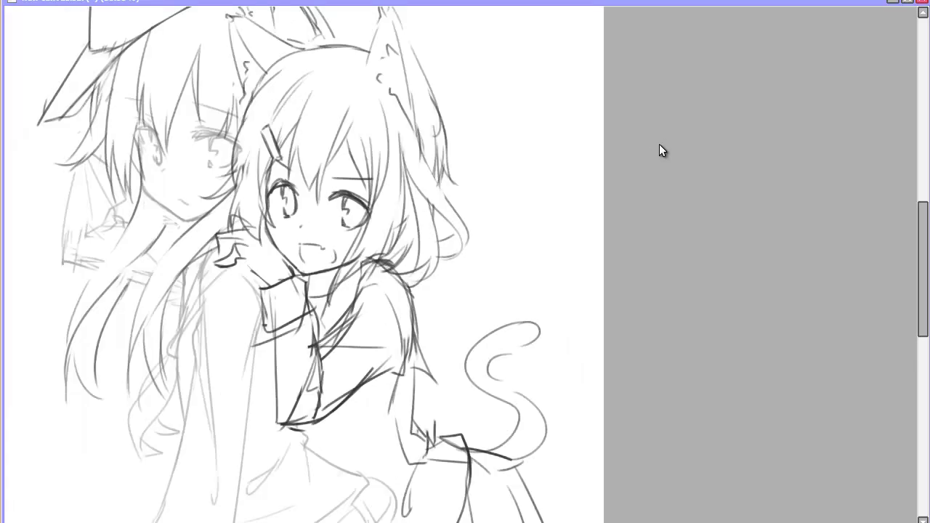
Step: Refine the second girl's side lock and clean away the collar and hair-tie lines behind it
{"action": "key", "text": "h"}
{"action": "key", "text": "ctrl+minus"}
{"action": "key", "text": "ctrl+plus"}
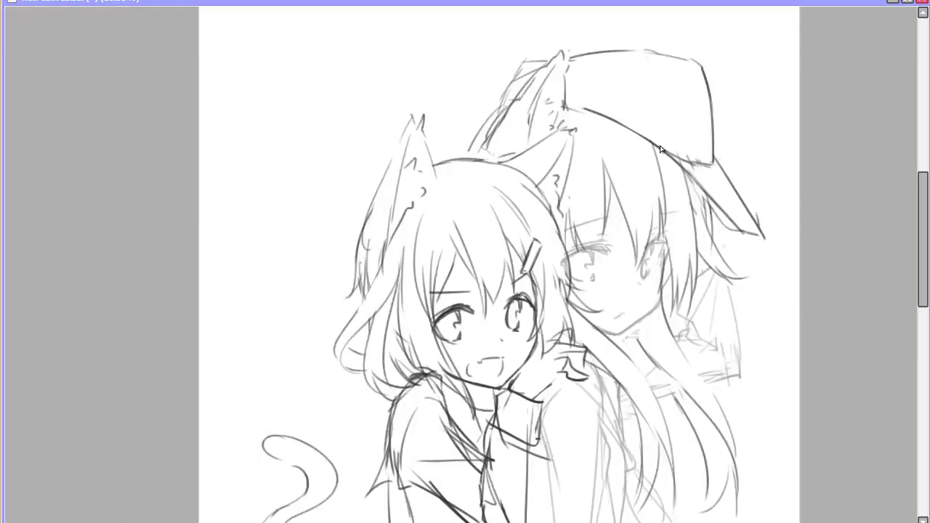
{"action": "key", "text": "ctrl+plus"}
{"action": "left_click_drag", "start_coordinate": [663, 150], "coordinate": [695, 230]}
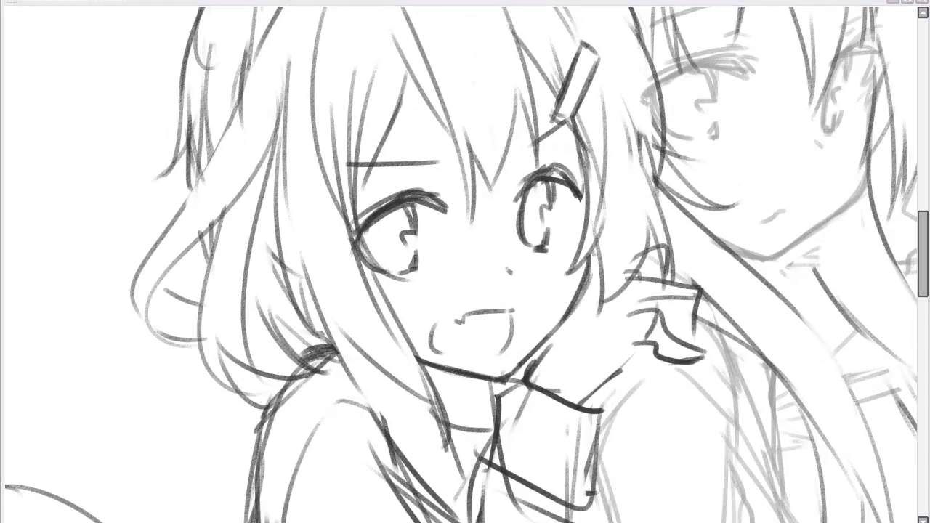
{"action": "key", "text": "ctrl+minus"}
{"action": "key", "text": "ctrl+minus"}
{"action": "key", "text": "h"}
{"action": "key", "text": "ctrl+plus"}
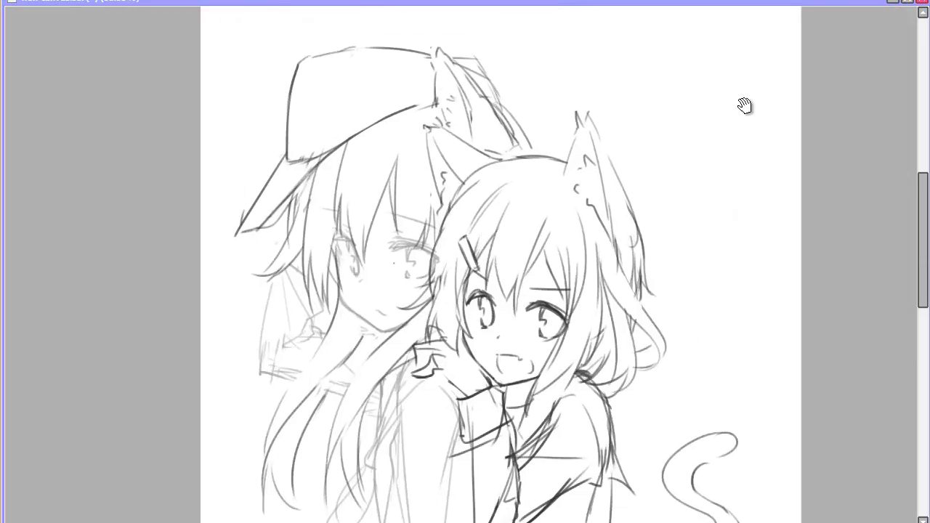
Step: Tidy the lines around the first girl's tail with the tool at size 64 and save the drawing
{"action": "key", "text": "h"}
{"action": "key", "text": "ctrl+minus"}
{"action": "key", "text": "ctrl+plus"}
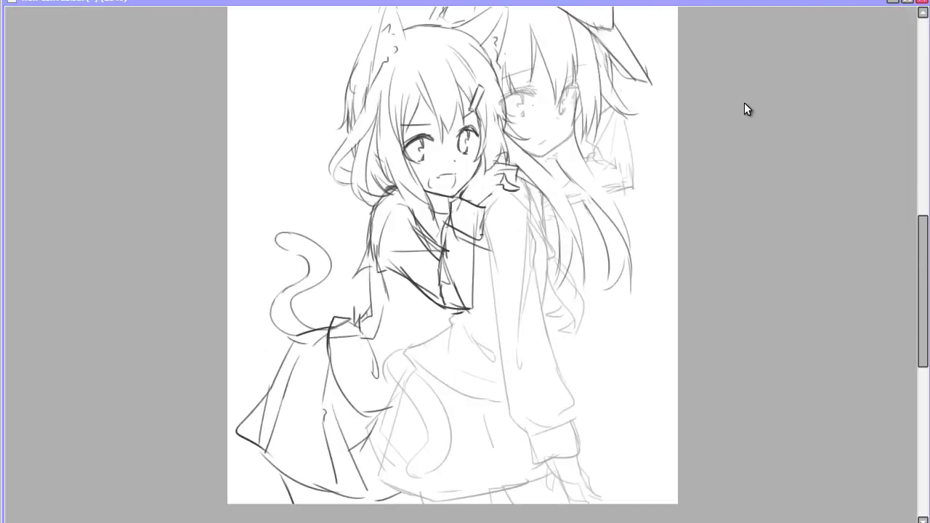
{"action": "key", "text": "ctrl+minus"}
{"action": "key", "text": "h"}
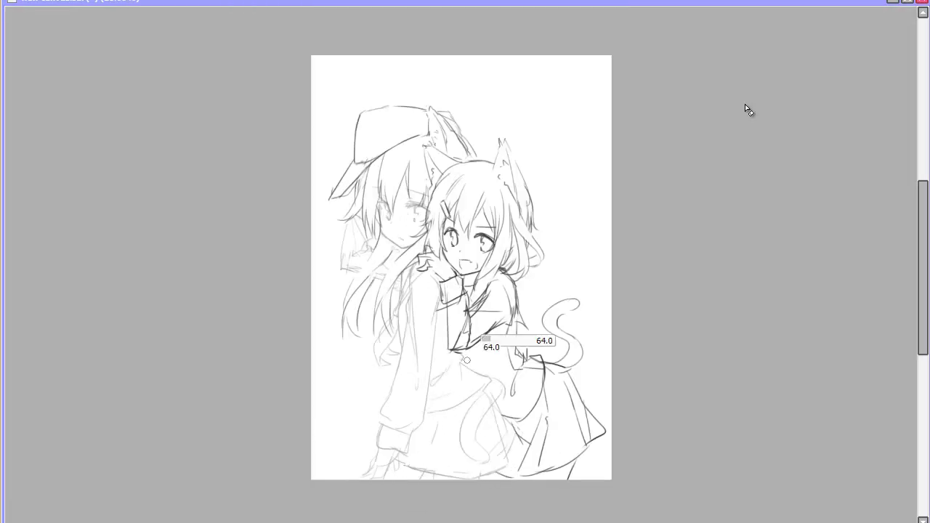
{"action": "key", "text": "h"}
{"action": "key", "text": "ctrl+plus"}
{"action": "key", "text": "ctrl+s"}
{"action": "key", "text": "Return"}
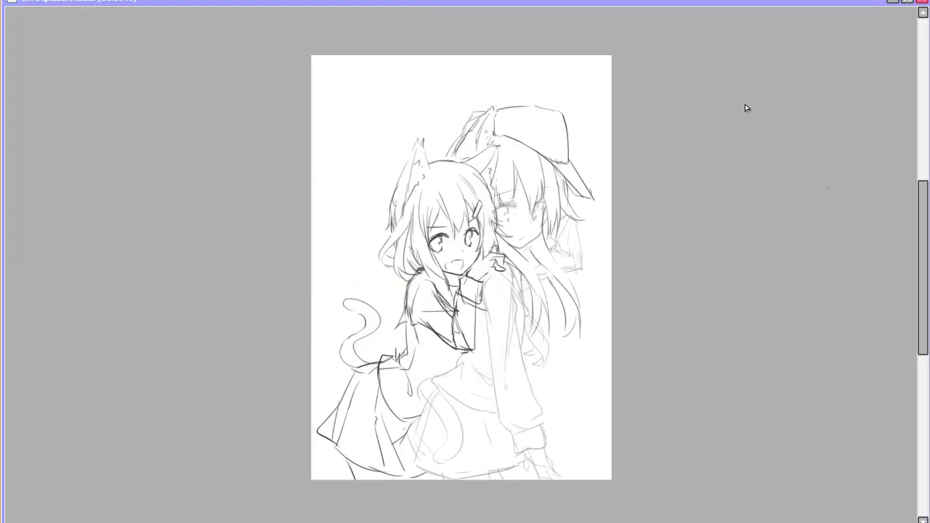
Step: Darken the first girl's faint face, body and clothing lines to match the second girl's lines
{"action": "key", "text": "ctrl+plus"}
{"action": "key", "text": "ctrl+minus"}
{"action": "key", "text": "ctrl+plus"}
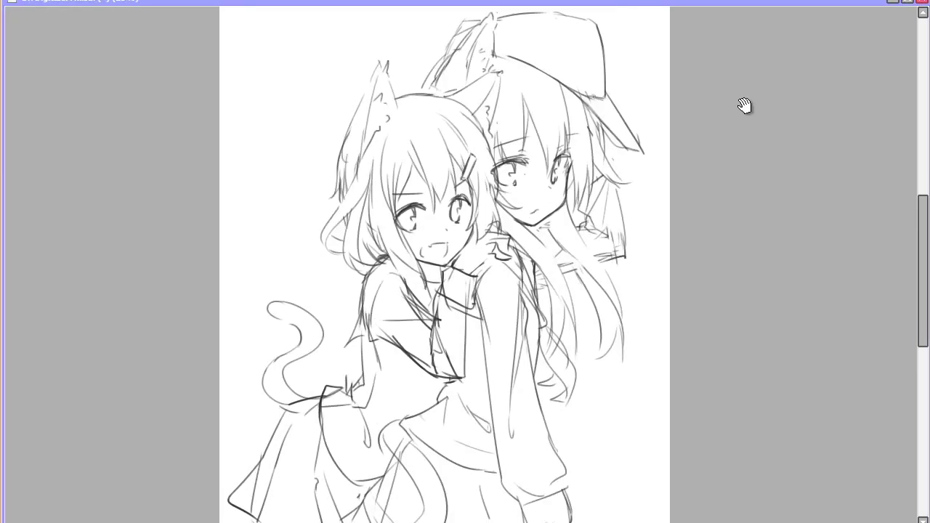
{"action": "key", "text": "h"}
{"action": "key", "text": "ctrl+plus"}
{"action": "key", "text": "ctrl+minus"}
Step: Clean up the lines where the second girl's jaw meets her hand and cuff in a rotated view
{"action": "key", "text": "End"}
{"action": "key", "text": "End"}
{"action": "key", "text": "End"}
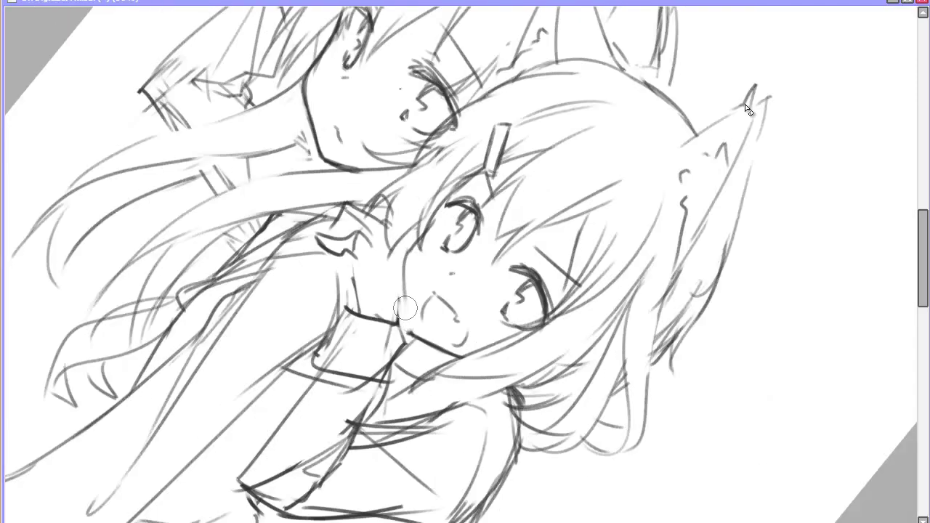
{"action": "key", "text": "Home"}
{"action": "key", "text": "h"}
{"action": "key", "text": "ctrl+minus"}
{"action": "key", "text": "ctrl+minus"}
{"action": "key", "text": "ctrl+plus"}
{"action": "key", "text": "ctrl+plus"}
{"action": "key", "text": "ctrl+plus"}
{"action": "key", "text": "Home"}
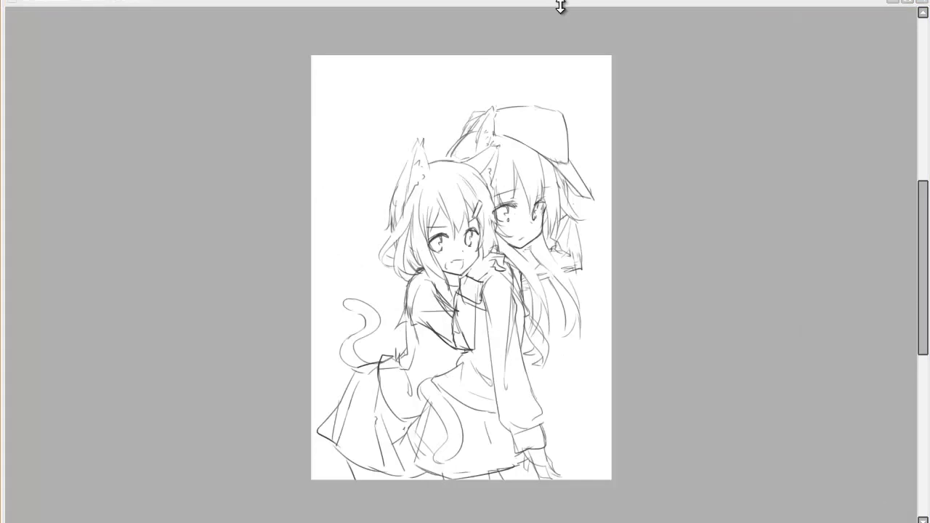
Step: Draw long hair strands falling down the first girl's front past her waist onto the skirt
{"action": "key", "text": "ctrl+plus"}
{"action": "key", "text": "h"}
{"action": "key", "text": "ctrl+minus"}
{"action": "key", "text": "ctrl+plus"}
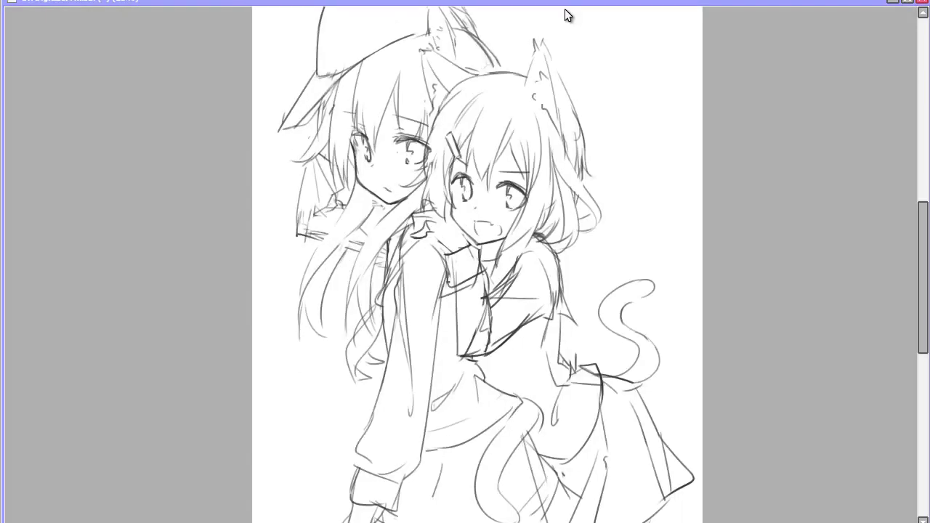
{"action": "key", "text": "ctrl+minus"}
{"action": "key", "text": "ctrl+plus"}
{"action": "key", "text": "ctrl+minus"}
{"action": "key", "text": "h"}
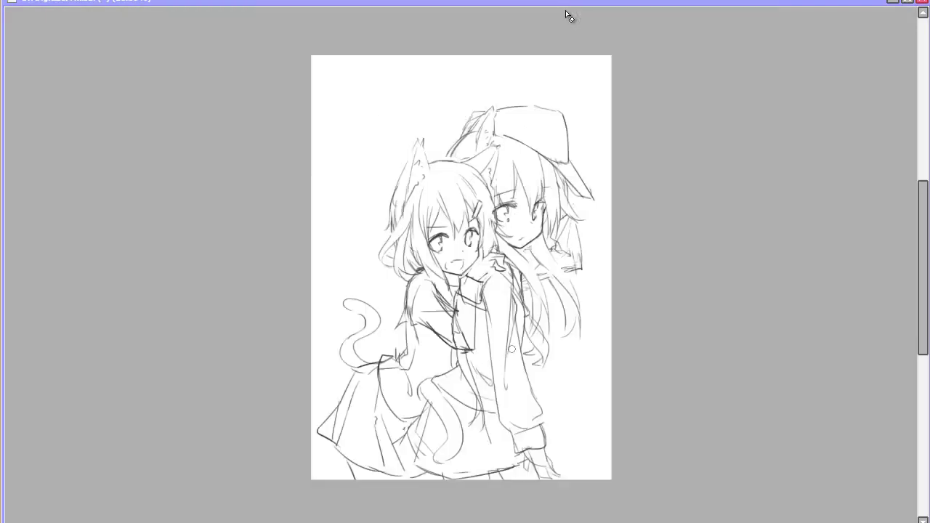
Step: Round off the upper end of the first girl's tail and strengthen her skirt's hem line
{"action": "key", "text": "h"}
{"action": "key", "text": "h"}
{"action": "key", "text": "h"}
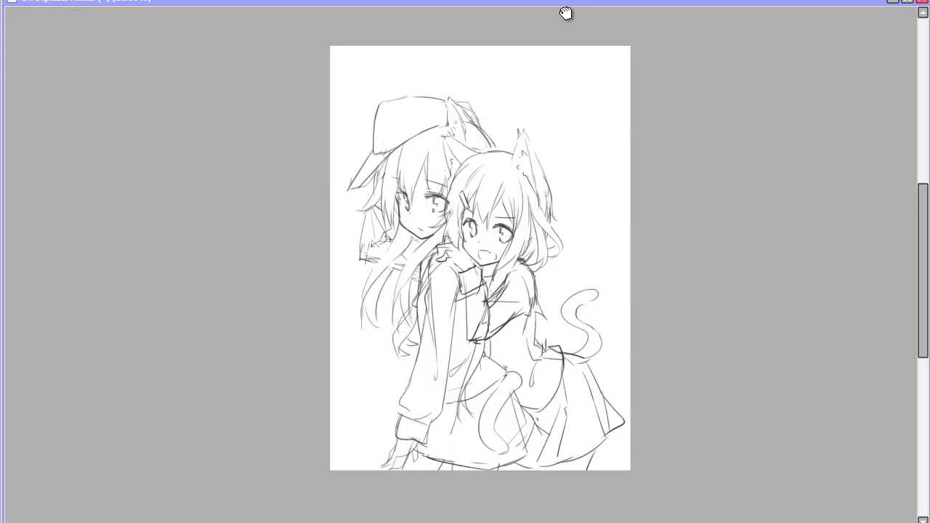
{"action": "key", "text": "Right"}
{"action": "key", "text": "Up"}
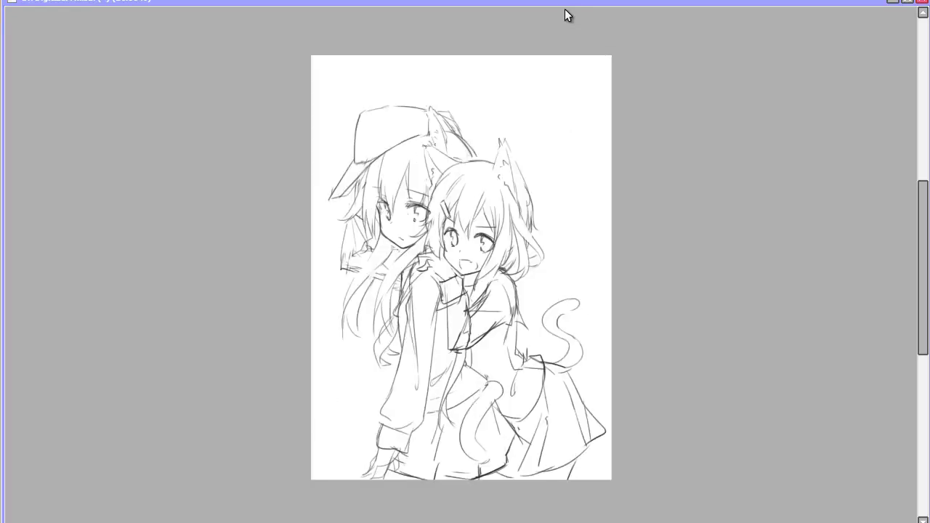
Step: Redraw the end of the first girl's lowered sleeve and its cuff with firm, clean lines
{"action": "key", "text": "h"}
{"action": "key", "text": "ctrl+plus"}
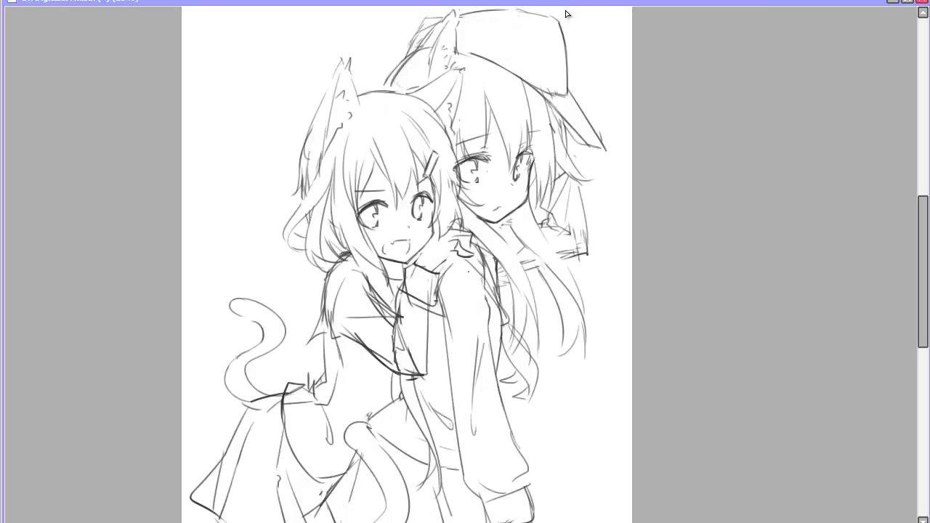
{"action": "key", "text": "ctrl+minus"}
{"action": "key", "text": "Delete"}
{"action": "key", "text": "Delete"}
{"action": "key", "text": "Delete"}
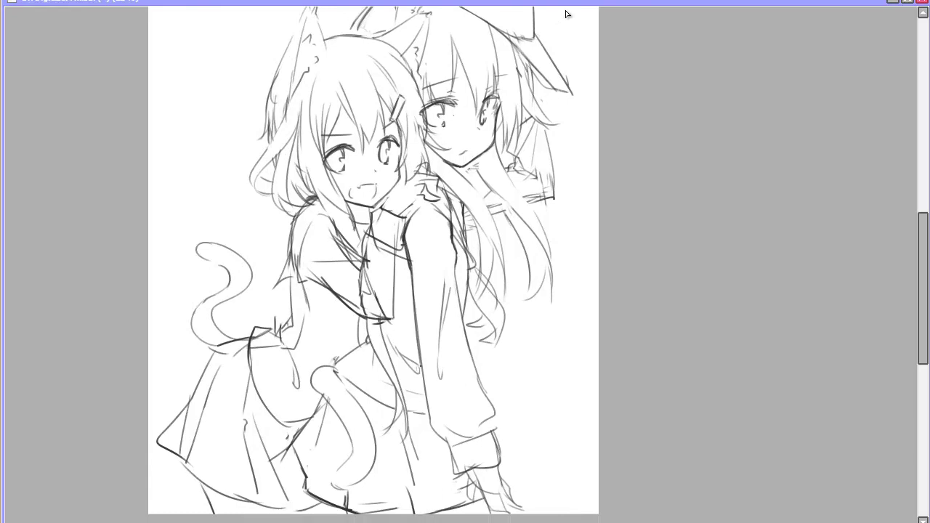
{"action": "key", "text": "Home"}
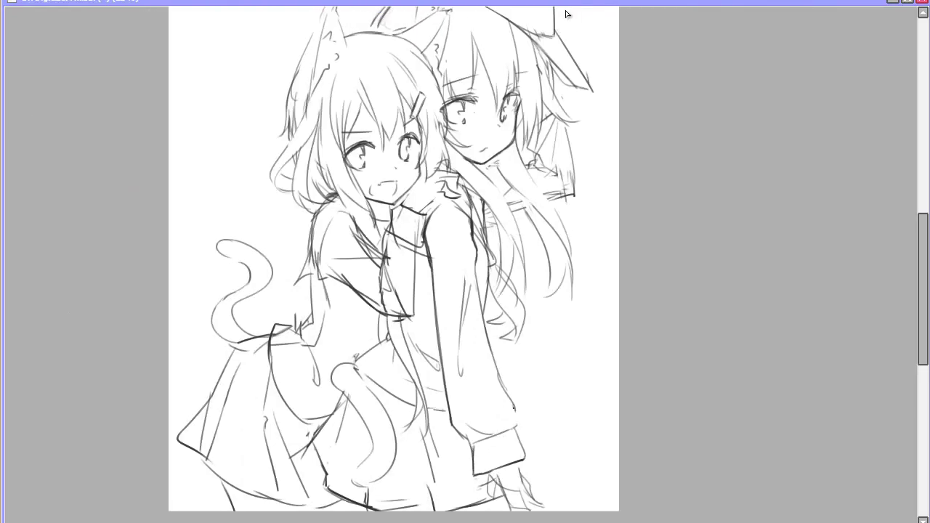
{"action": "key", "text": "Delete"}
{"action": "key", "text": "h"}
{"action": "key", "text": "Home"}
{"action": "key", "text": "ctrl+minus"}
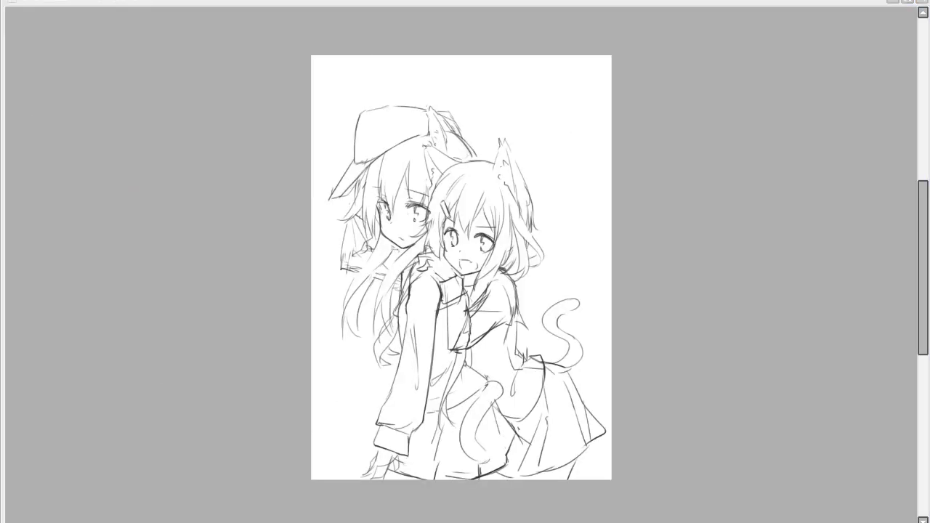
Step: Draw the first girl's neckerchief end and knot beside her arm and firm up her far collar edge and sweater hem
{"action": "left_click", "coordinate": [445, 20]}
{"action": "key", "text": "h"}
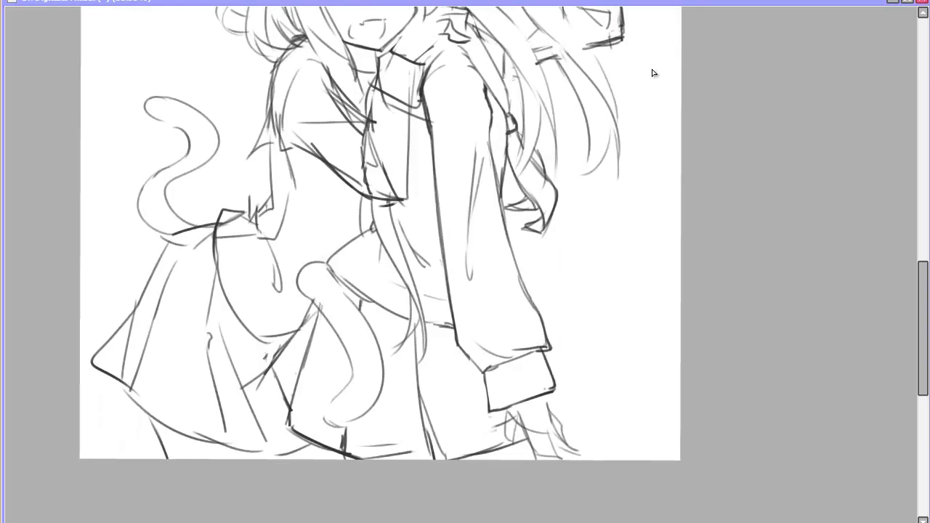
{"action": "key", "text": "End"}
{"action": "key", "text": "End"}
{"action": "key", "text": "End"}
{"action": "key", "text": "End"}
{"action": "key", "text": "End"}
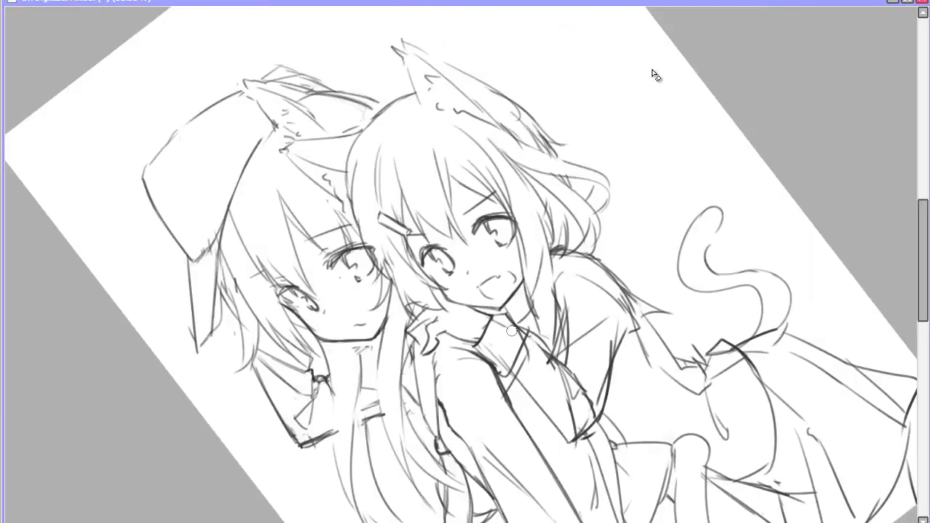
Step: Clean up the second girl's raised sleeve and cuff, replacing the rough overlapping strokes with a single outline
{"action": "key", "text": "Home"}
{"action": "key", "text": "h"}
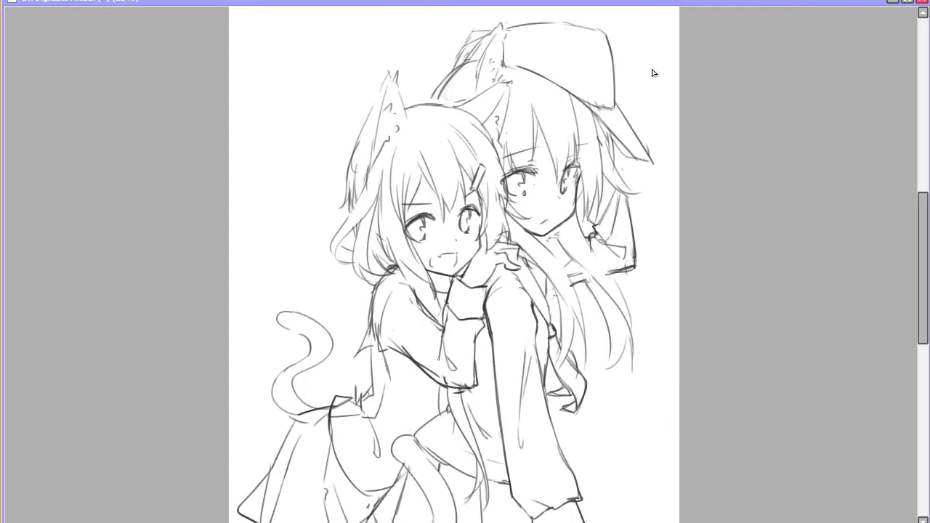
{"action": "key", "text": "Delete"}
{"action": "key", "text": "End"}
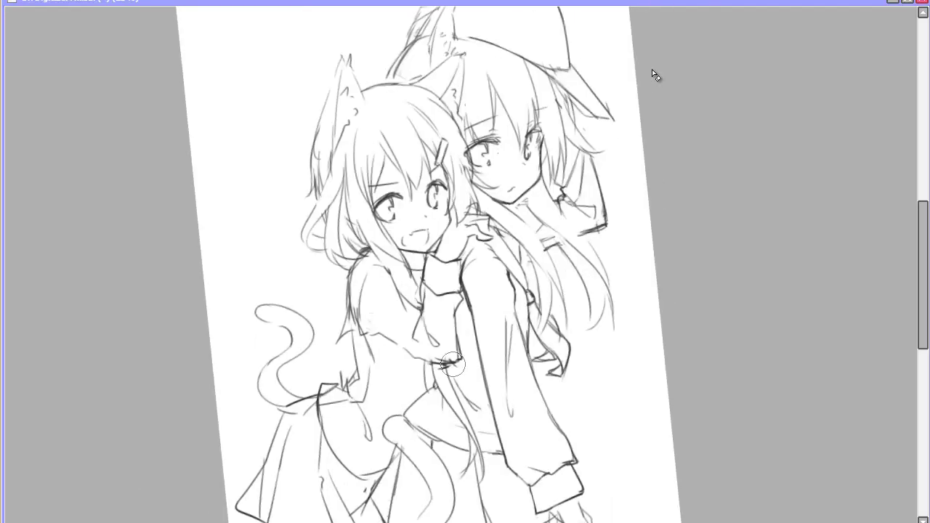
{"action": "key", "text": "Home"}
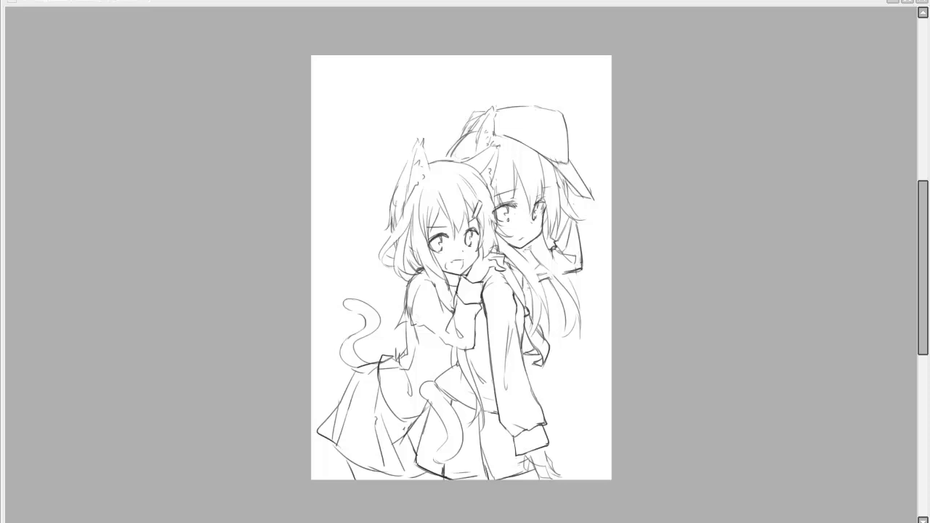
Step: Redraw the second girl's back collar point, underarm sleeve line and back outline down to her waist
{"action": "scroll", "coordinate": [353, 25], "scroll_direction": "up", "scroll_amount": 2}
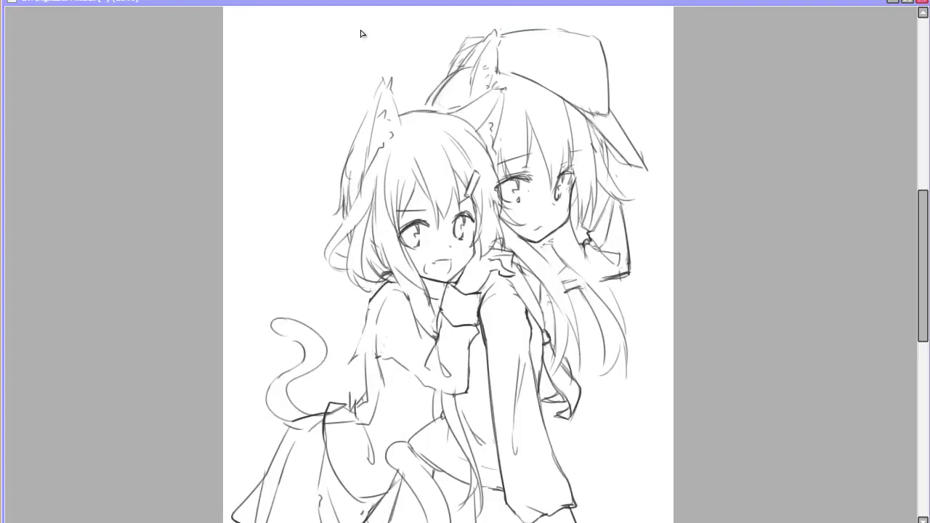
{"action": "scroll", "coordinate": [361, 33], "scroll_direction": "up", "scroll_amount": 1}
{"action": "scroll", "coordinate": [361, 34], "scroll_direction": "down", "scroll_amount": 3}
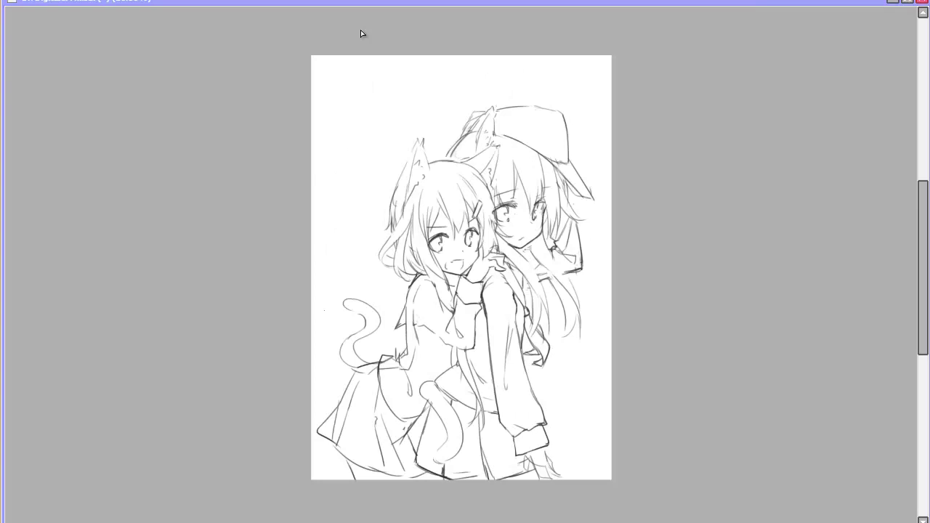
{"action": "scroll", "coordinate": [360, 30], "scroll_direction": "up", "scroll_amount": 4}
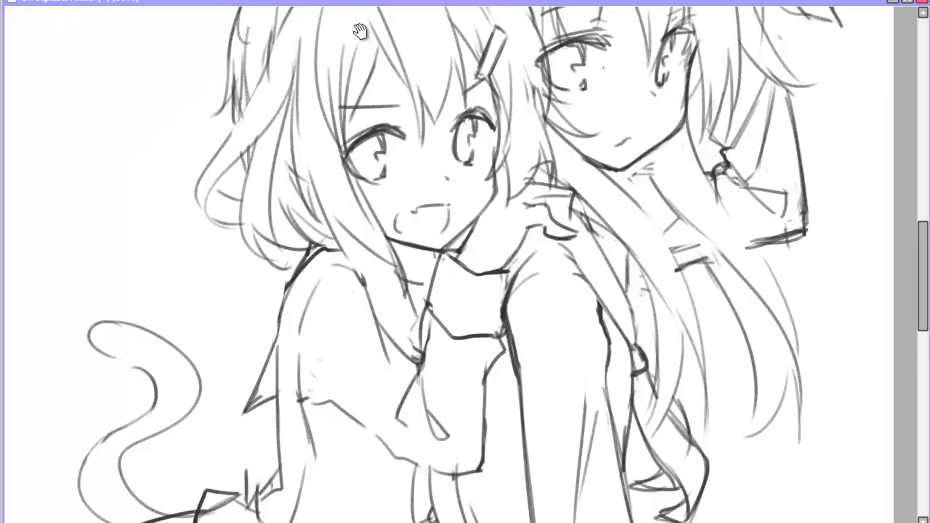
{"action": "key", "text": "Delete"}
{"action": "key", "text": "Home"}
{"action": "scroll", "coordinate": [359, 31], "scroll_direction": "down", "scroll_amount": 2}
{"action": "scroll", "coordinate": [359, 30], "scroll_direction": "down", "scroll_amount": 1}
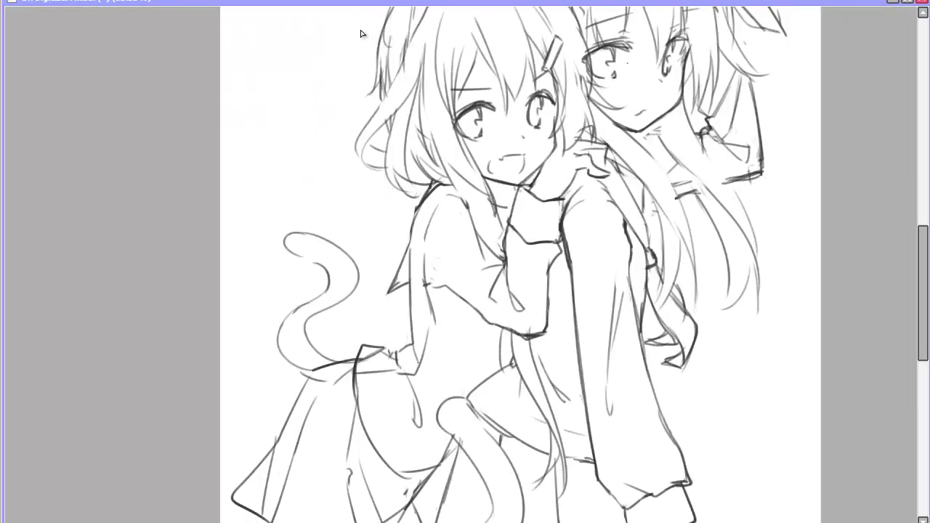
{"action": "key", "text": "Delete"}
{"action": "key", "text": "Home"}
{"action": "scroll", "coordinate": [360, 30], "scroll_direction": "down", "scroll_amount": 2}
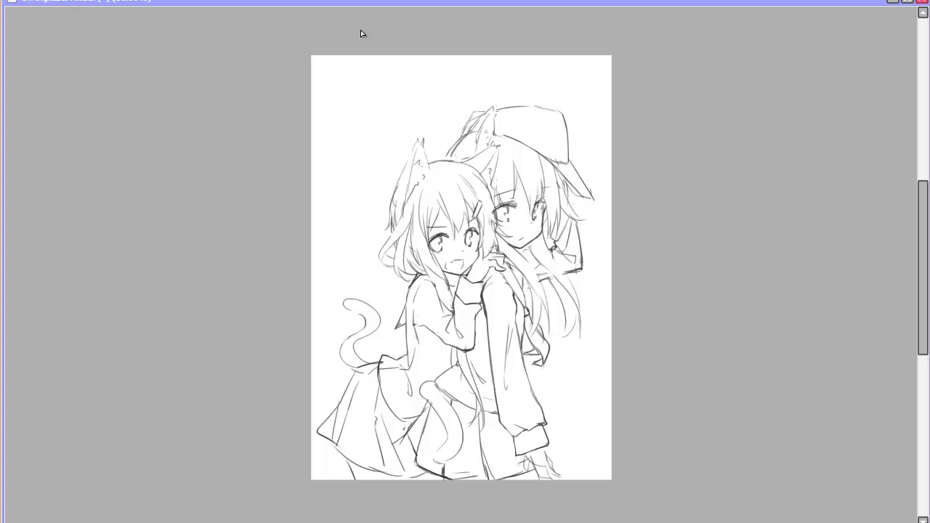
Step: Outline the second girl's flared shirt hem and redraw the fold lines of her skirt in a tilted view
{"action": "scroll", "coordinate": [360, 30], "scroll_direction": "up", "scroll_amount": 2}
{"action": "key", "text": "Delete"}
{"action": "scroll", "coordinate": [360, 30], "scroll_direction": "down", "scroll_amount": 2}
{"action": "scroll", "coordinate": [360, 30], "scroll_direction": "up", "scroll_amount": 2}
{"action": "key", "text": "Delete"}
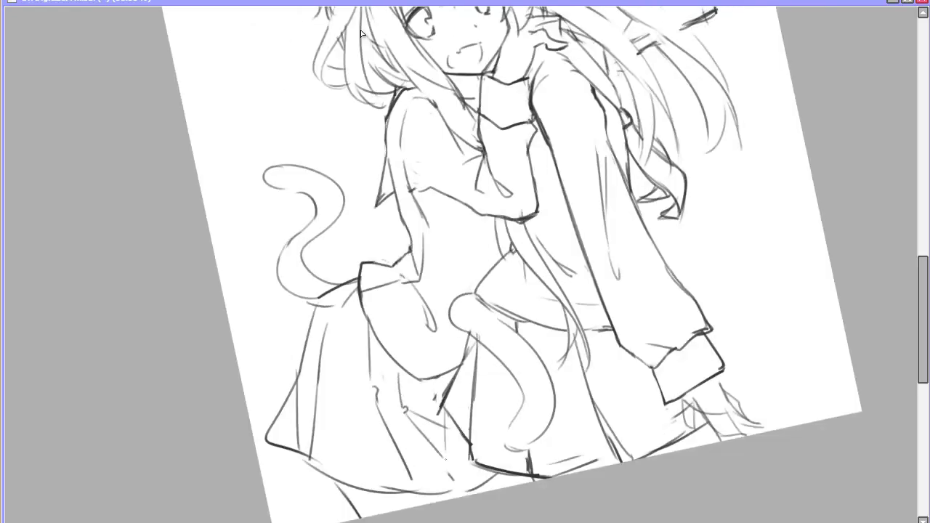
{"action": "key", "text": "Left"}
{"action": "key", "text": "Up"}
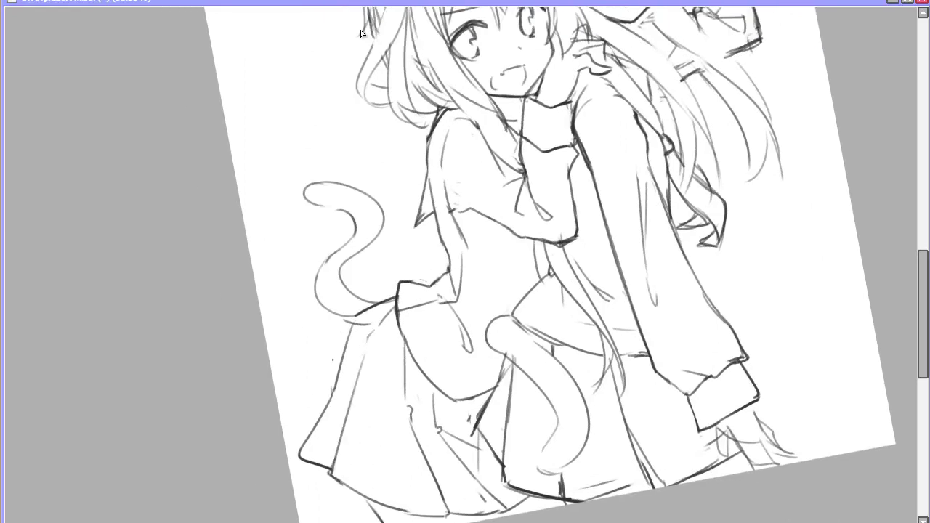
Step: Rework the second girl's skirt with a waistband, narrower pleats and a zigzag hem
{"action": "scroll", "coordinate": [361, 32], "scroll_direction": "down", "scroll_amount": 2}
{"action": "key", "text": "Home"}
{"action": "key", "text": "h"}
{"action": "key", "text": "h"}
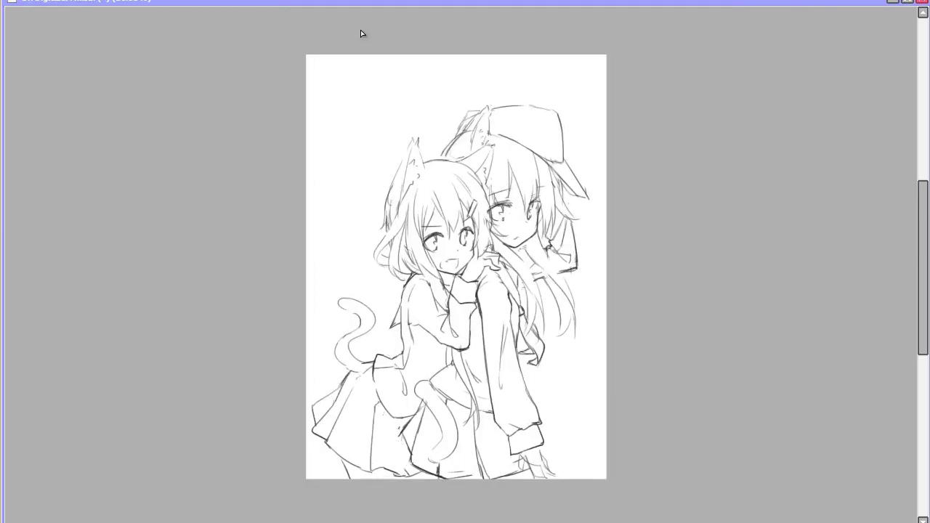
{"action": "key", "text": "h"}
{"action": "scroll", "coordinate": [674, 305], "scroll_direction": "up", "scroll_amount": 2}
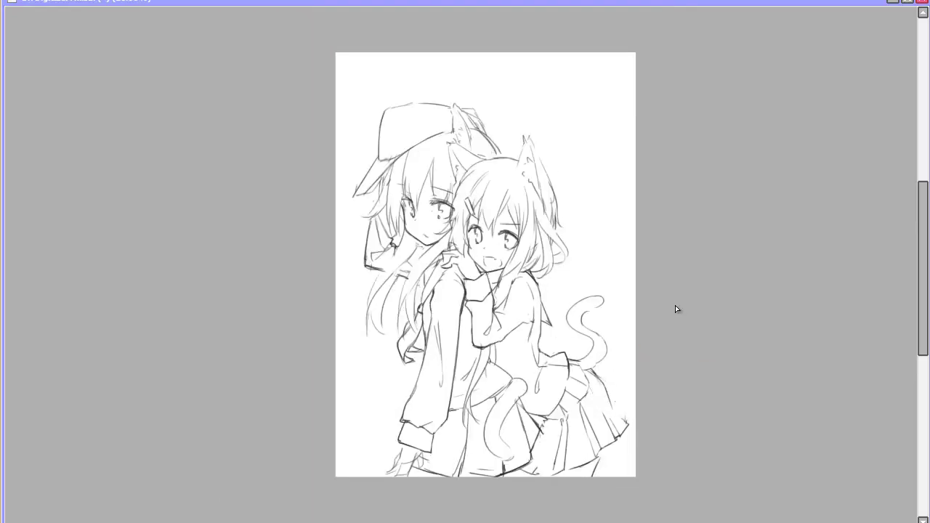
{"action": "key", "text": "h"}
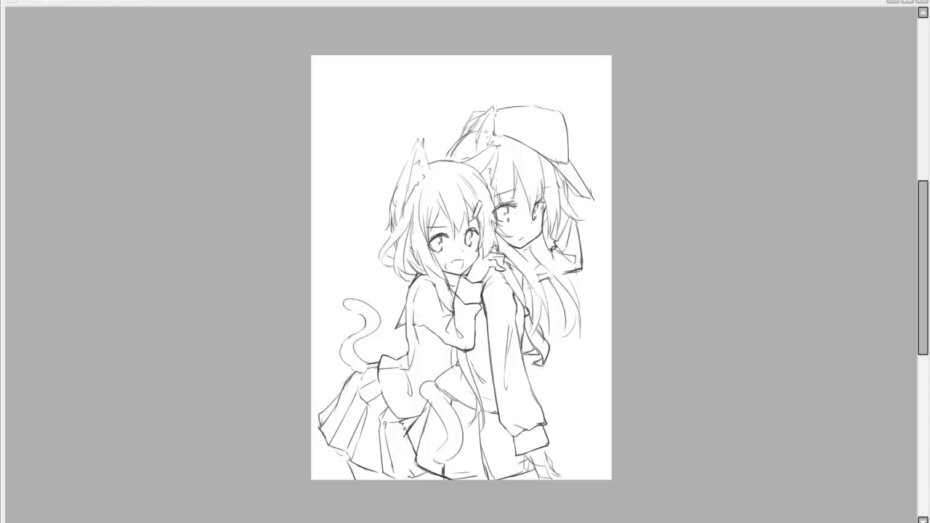
Step: Refine the pleats and hem of the second girl's skirt and darken the leg line below it
{"action": "left_click", "coordinate": [384, 10]}
{"action": "key", "text": "h"}
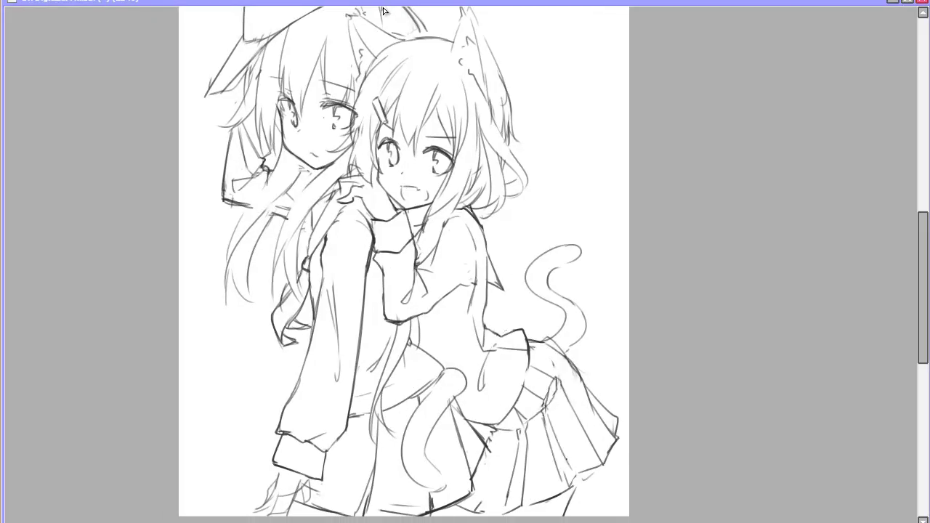
{"action": "key", "text": "ctrl+minus"}
{"action": "key", "text": "h"}
{"action": "key", "text": "h"}
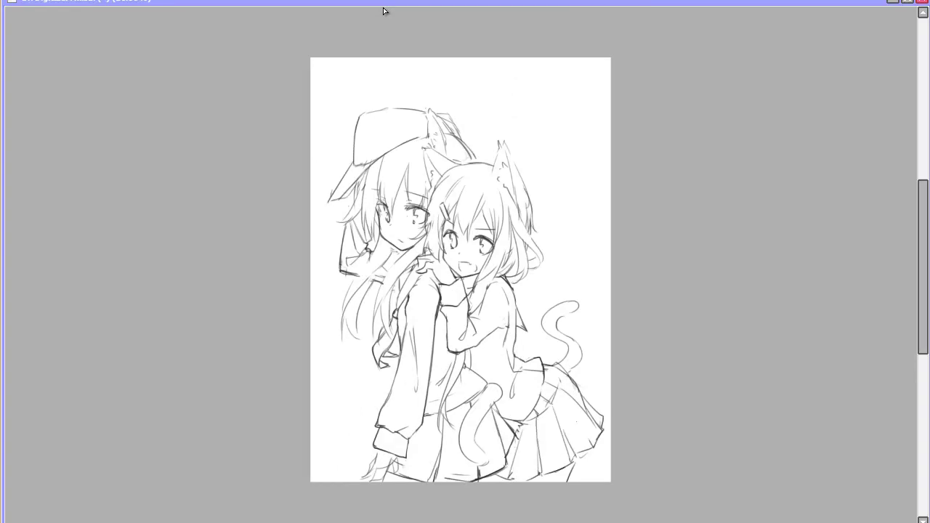
{"action": "key", "text": "h"}
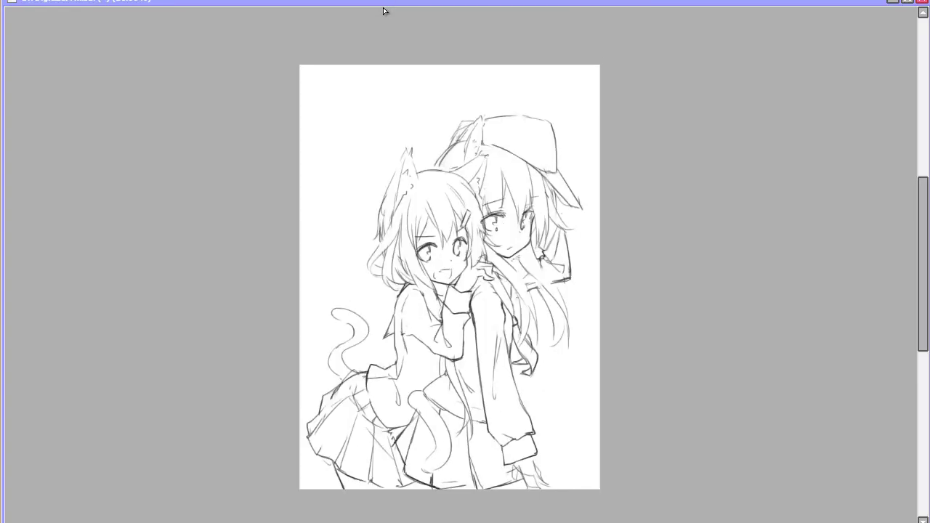
{"action": "key", "text": "h"}
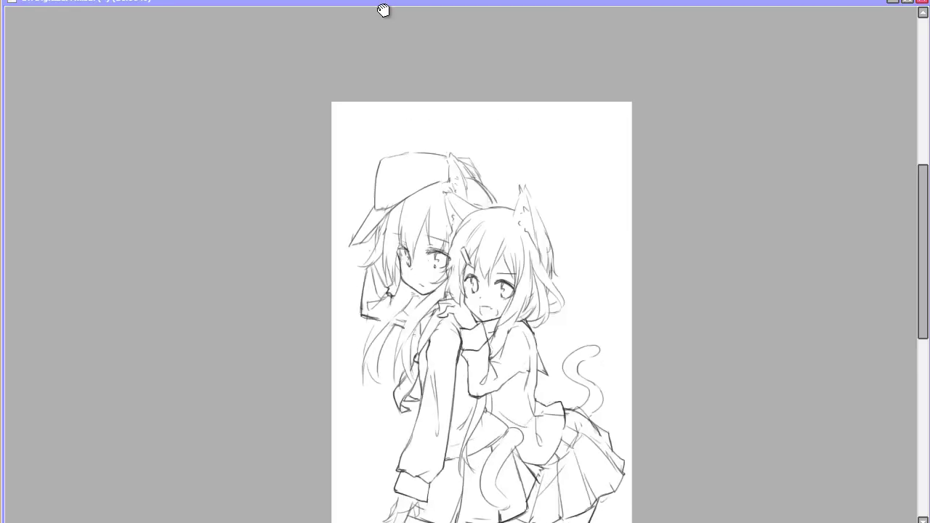
Step: Replace the rough folds of the first girl's skirt with long pleat lines running down from her sweater hem
{"action": "key", "text": "ctrl+plus"}
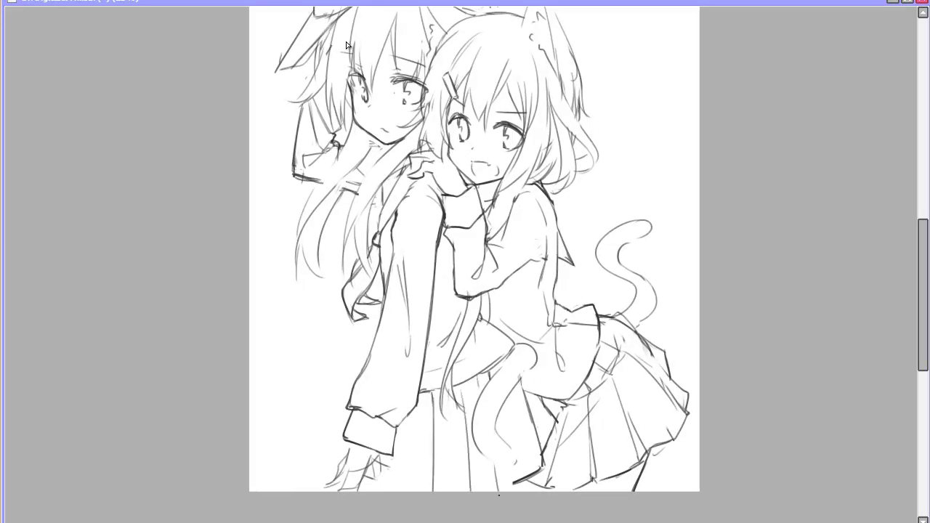
{"action": "key", "text": "ctrl+minus"}
{"action": "key", "text": "h"}
{"action": "key", "text": "h"}
{"action": "key", "text": "ctrl+minus"}
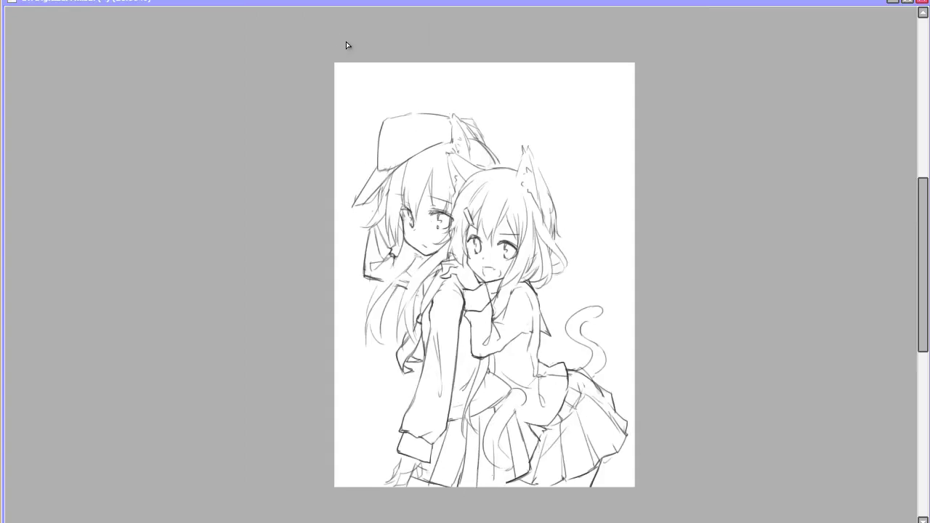
Step: Add short, stepped pleats to the first girl's skirt beside her tail in a rotated view
{"action": "key", "text": "ctrl+plus"}
{"action": "key", "text": "Delete"}
{"action": "key", "text": "Delete"}
{"action": "key", "text": "Delete"}
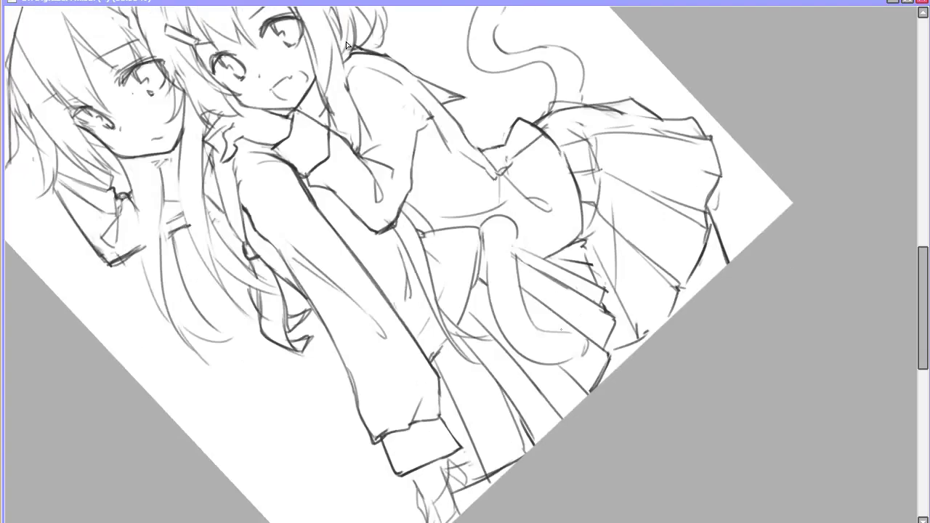
{"action": "key", "text": "Home"}
Step: Switch to the music player, play the track Afterglow from the start playlist and return to the drawing
{"action": "key", "text": "alt+Tab"}
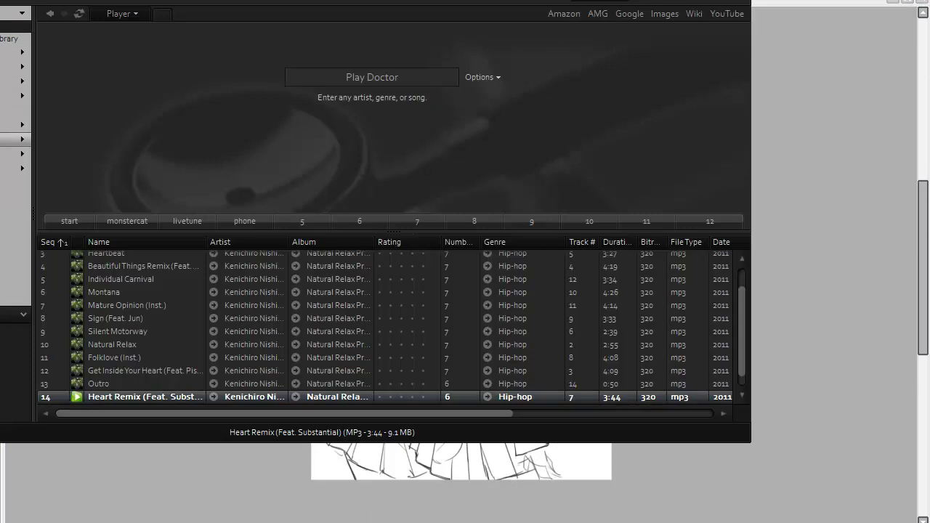
{"action": "left_click", "coordinate": [14, 27]}
{"action": "scroll", "coordinate": [152, 235], "scroll_direction": "down", "scroll_amount": 15}
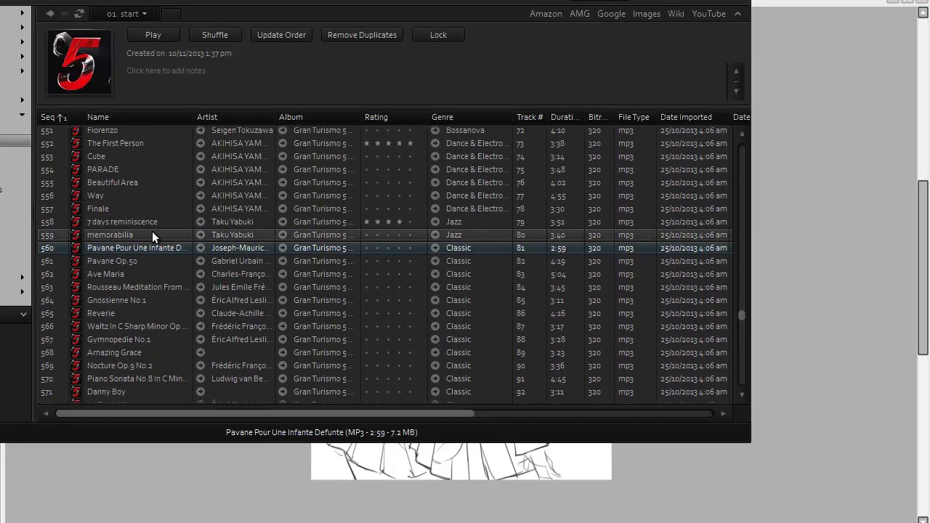
{"action": "scroll", "coordinate": [191, 227], "scroll_direction": "up", "scroll_amount": 20}
{"action": "double_click", "coordinate": [157, 287]}
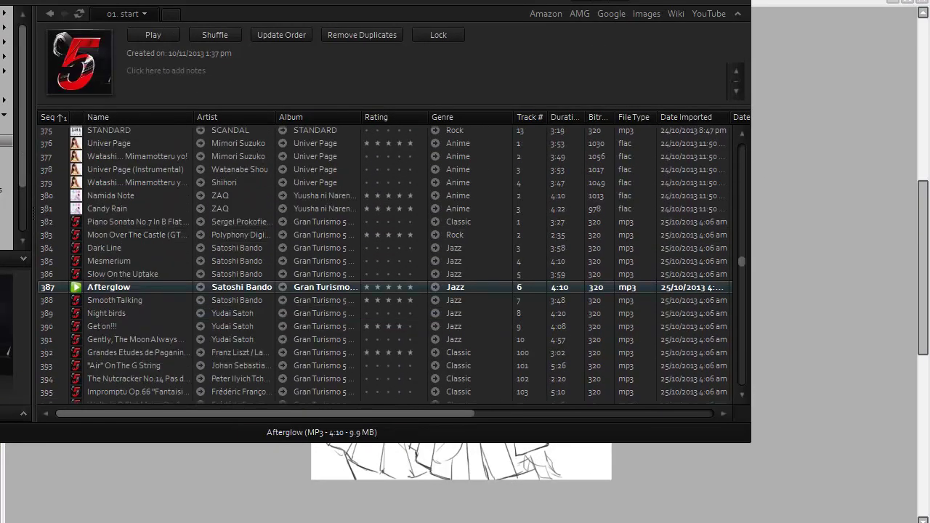
{"action": "key", "text": "alt+Tab"}
Step: Clean up the first girl's tail outline and close its curled lower end over the skirt
{"action": "scroll", "coordinate": [455, 392], "scroll_direction": "up", "scroll_amount": 5}
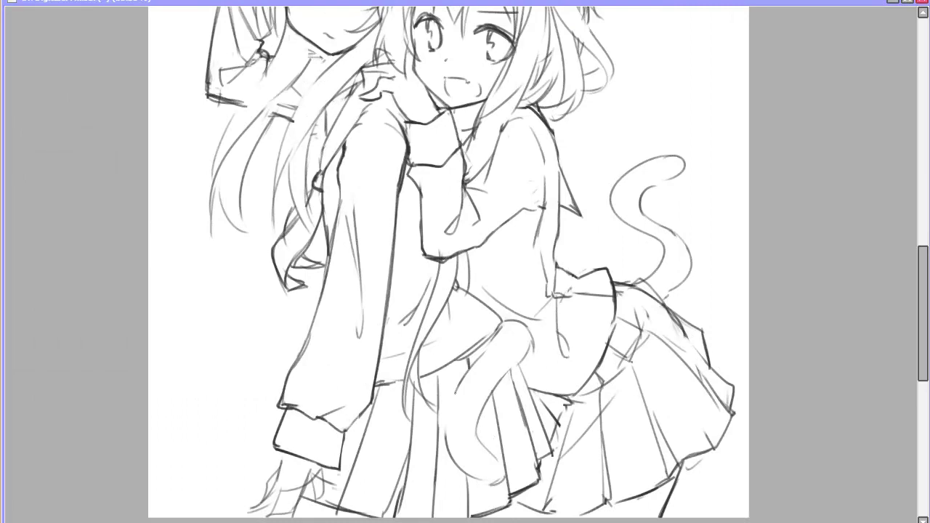
{"action": "scroll", "coordinate": [456, 393], "scroll_direction": "down", "scroll_amount": 1}
{"action": "scroll", "coordinate": [456, 393], "scroll_direction": "up", "scroll_amount": 2}
{"action": "scroll", "coordinate": [443, 392], "scroll_direction": "down", "scroll_amount": 4}
{"action": "scroll", "coordinate": [433, 391], "scroll_direction": "up", "scroll_amount": 3}
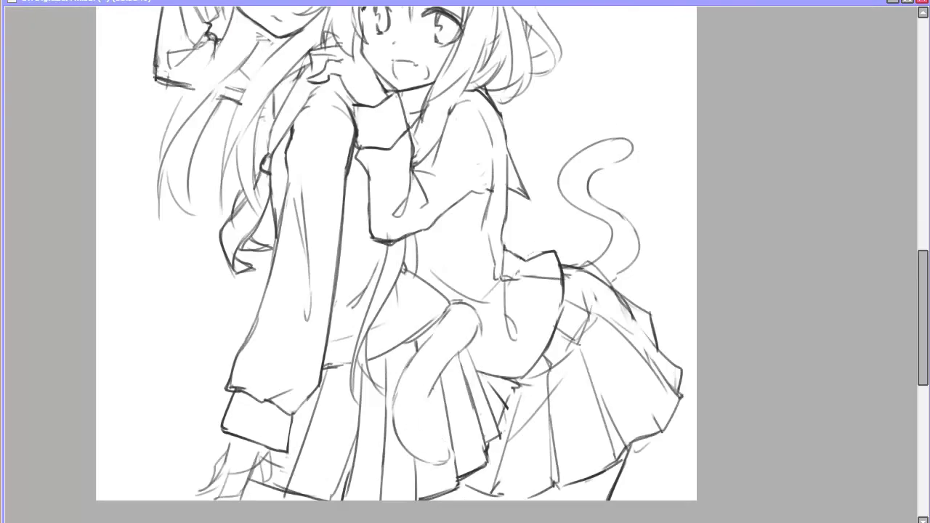
{"action": "scroll", "coordinate": [431, 390], "scroll_direction": "down", "scroll_amount": 3}
Step: Add more pleats and a hem stripe to the first girl's skirt, comparing the drawing with its mirror image
{"action": "key", "text": "h"}
{"action": "key", "text": "h"}
{"action": "key", "text": "h"}
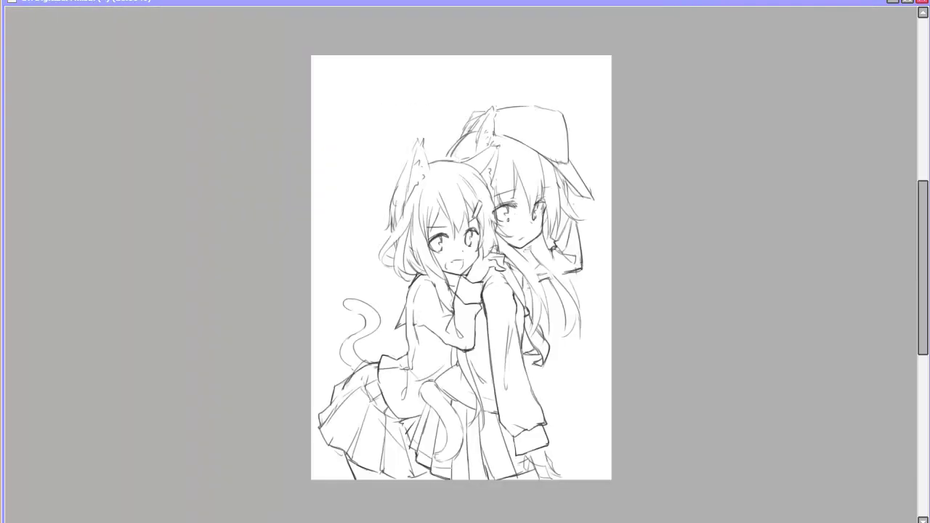
{"action": "key", "text": "h"}
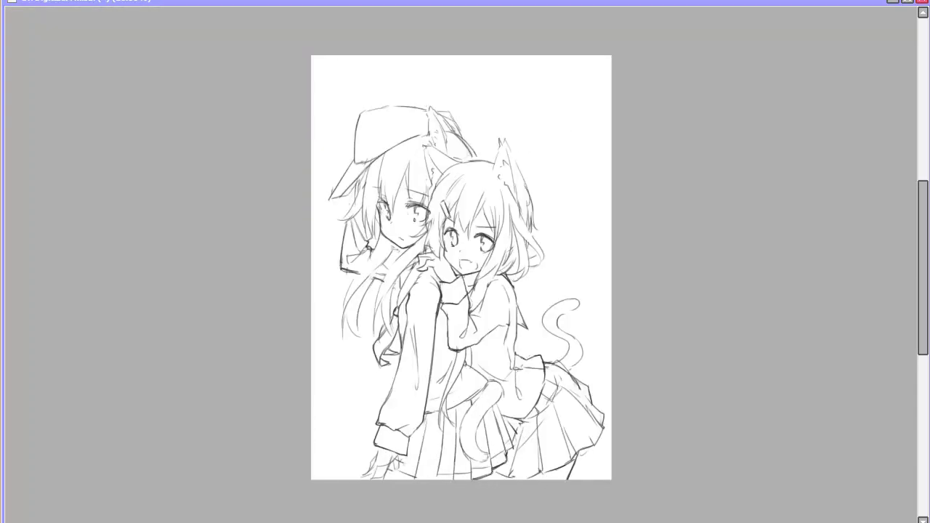
Step: Erase the rough hand below the first girl's cuff and redraw it with separate fingers
{"action": "key", "text": "h"}
{"action": "left_click_drag", "start_coordinate": [461, 267], "coordinate": [492, 285]}
{"action": "key", "text": "h"}
{"action": "scroll", "coordinate": [543, 251], "scroll_direction": "up", "scroll_amount": 1}
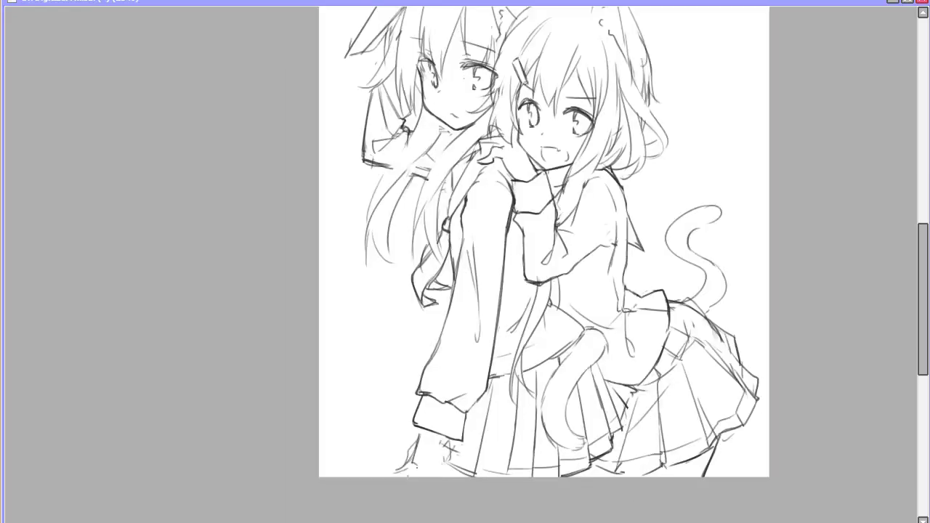
{"action": "left_click_drag", "start_coordinate": [418, 436], "coordinate": [412, 464]}
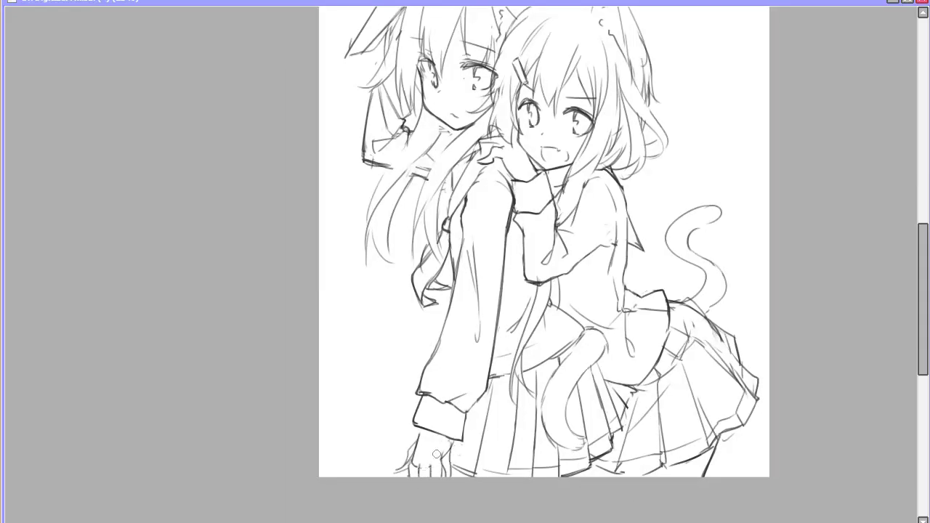
Step: Redraw the first girl's lowered hand as a loosely curled fist below the cuff, checking it in the mirrored view
{"action": "key", "text": "h"}
{"action": "scroll", "coordinate": [436, 454], "scroll_direction": "down", "scroll_amount": 1}
{"action": "key", "text": "h"}
{"action": "scroll", "coordinate": [389, 492], "scroll_direction": "up", "scroll_amount": 1}
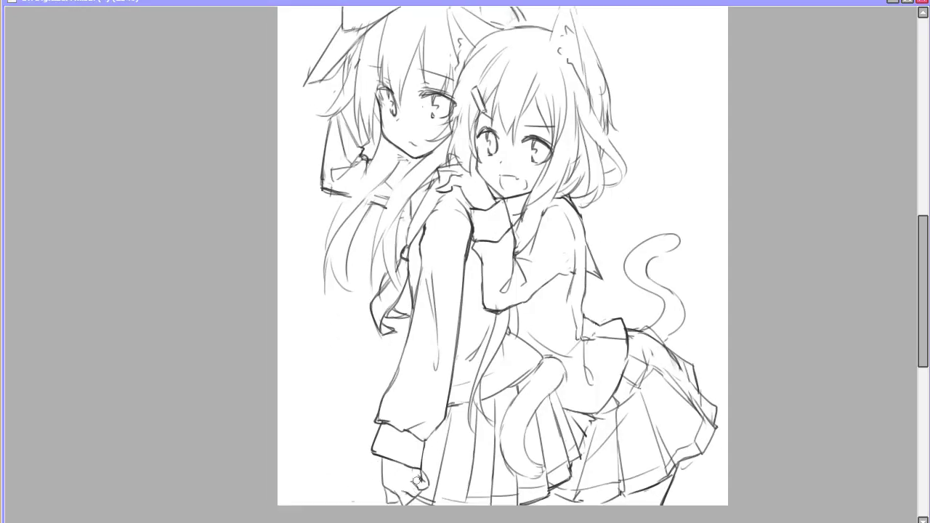
{"action": "scroll", "coordinate": [415, 453], "scroll_direction": "down", "scroll_amount": 1}
{"action": "scroll", "coordinate": [381, 481], "scroll_direction": "up", "scroll_amount": 2}
{"action": "key", "text": "h"}
{"action": "scroll", "coordinate": [416, 497], "scroll_direction": "down", "scroll_amount": 2}
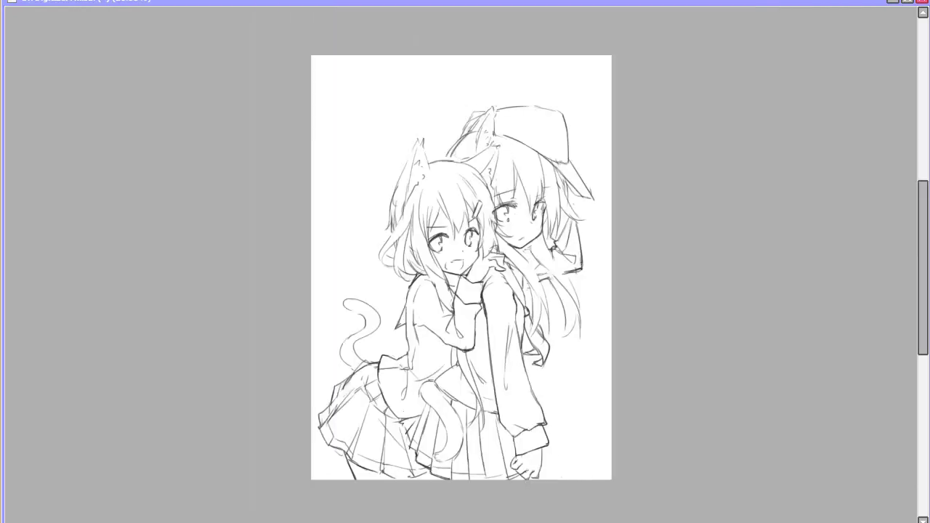
Step: Examine the overall composition and both girls' upper bodies in the normal and mirrored views
{"action": "scroll", "coordinate": [415, 496], "scroll_direction": "up", "scroll_amount": 2}
{"action": "scroll", "coordinate": [630, 474], "scroll_direction": "down", "scroll_amount": 2}
{"action": "key", "text": "Delete"}
{"action": "key", "text": "Home"}
{"action": "scroll", "coordinate": [465, 232], "scroll_direction": "up", "scroll_amount": 2}
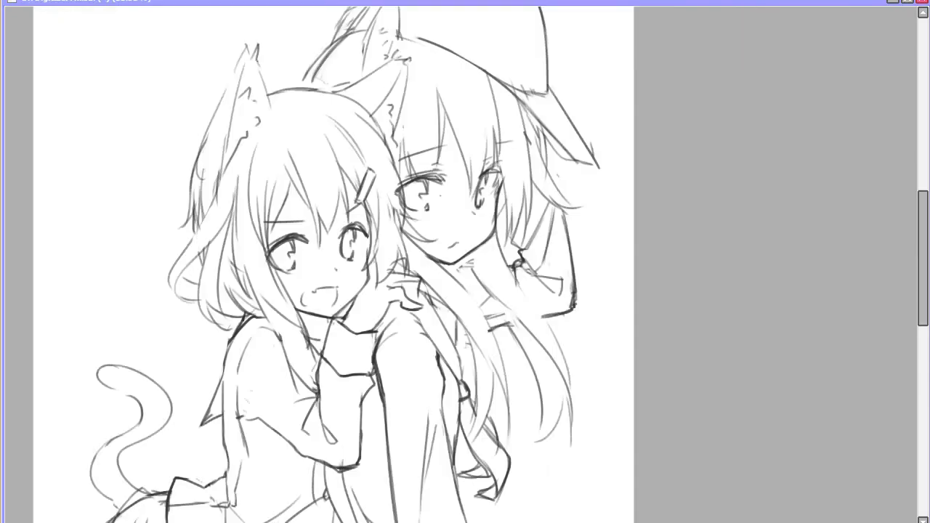
{"action": "scroll", "coordinate": [464, 232], "scroll_direction": "up", "scroll_amount": 1}
{"action": "scroll", "coordinate": [465, 232], "scroll_direction": "down", "scroll_amount": 3}
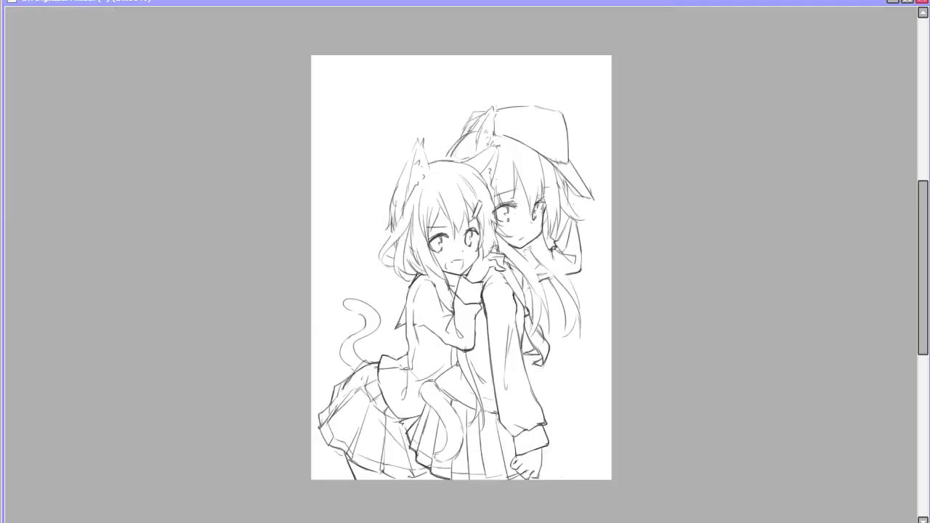
{"action": "key", "text": "h"}
Step: Darken and tidy the pupil details in the capped girl's eye nearest the second girl
{"action": "scroll", "coordinate": [422, 279], "scroll_direction": "up", "scroll_amount": 2}
{"action": "scroll", "coordinate": [422, 280], "scroll_direction": "up", "scroll_amount": 1}
{"action": "scroll", "coordinate": [423, 280], "scroll_direction": "down", "scroll_amount": 1}
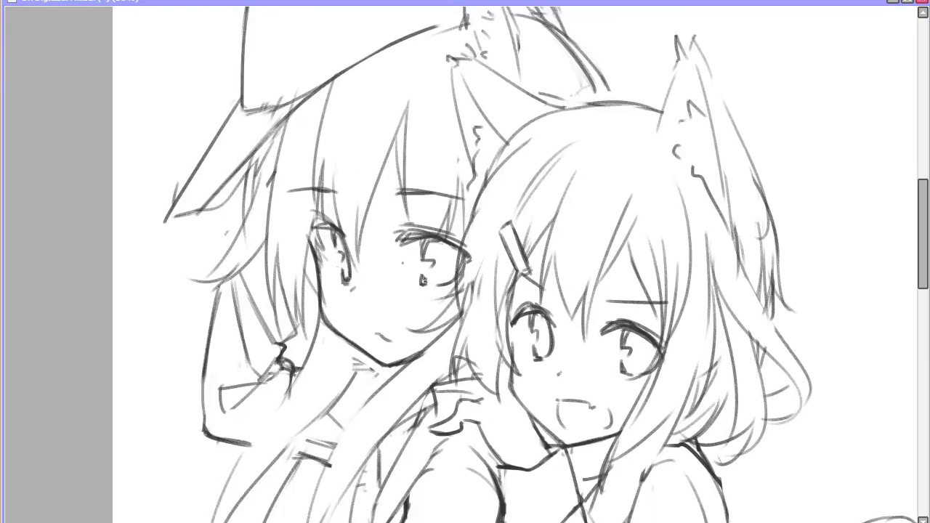
{"action": "left_click_drag", "start_coordinate": [423, 279], "coordinate": [435, 290]}
{"action": "left_click_drag", "start_coordinate": [414, 245], "coordinate": [434, 257]}
{"action": "scroll", "coordinate": [412, 317], "scroll_direction": "up", "scroll_amount": 1}
Step: Erase the capped girl's mouth line and redraw it as a small, slightly downturned mouth
{"action": "left_click_drag", "start_coordinate": [411, 316], "coordinate": [416, 322]}
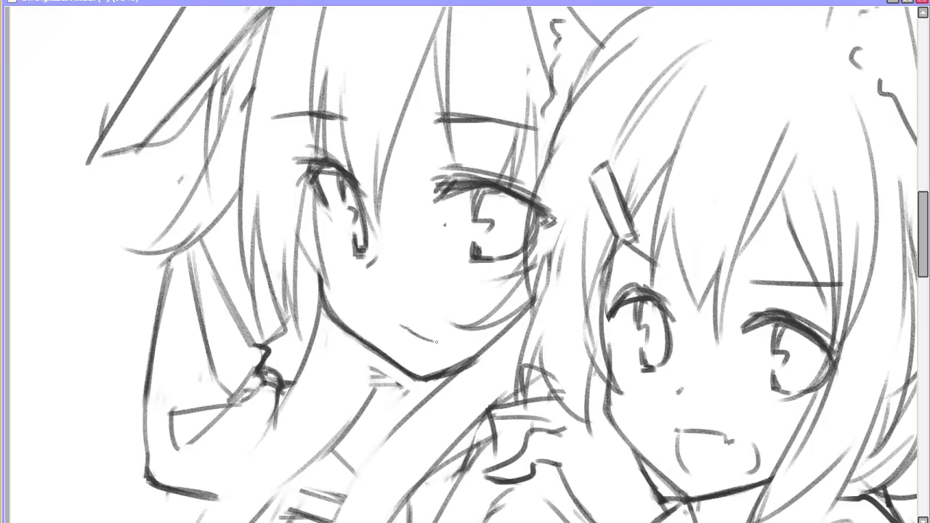
{"action": "scroll", "coordinate": [435, 341], "scroll_direction": "down", "scroll_amount": 1}
{"action": "scroll", "coordinate": [440, 354], "scroll_direction": "down", "scroll_amount": 3}
{"action": "scroll", "coordinate": [442, 354], "scroll_direction": "up", "scroll_amount": 4}
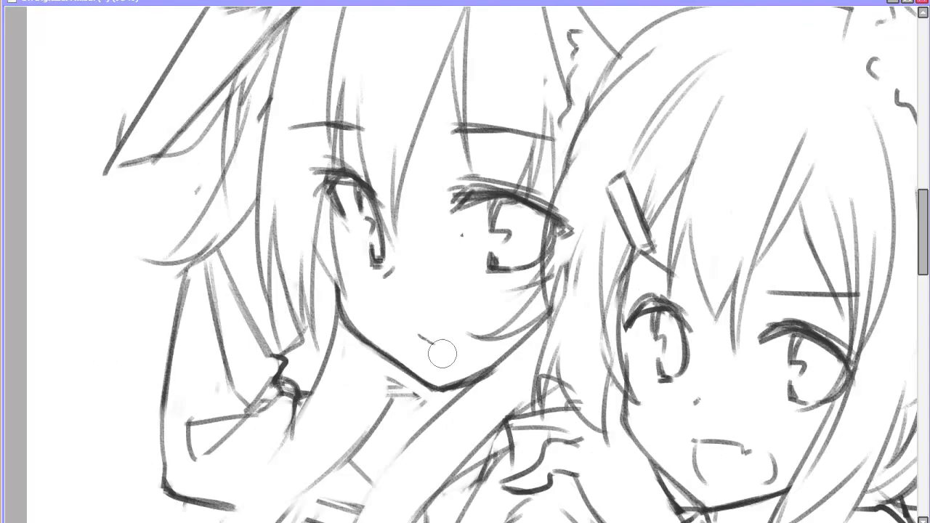
{"action": "scroll", "coordinate": [442, 354], "scroll_direction": "down", "scroll_amount": 3}
{"action": "scroll", "coordinate": [442, 354], "scroll_direction": "up", "scroll_amount": 3}
Step: Clean up the cap brim's outline and round off its tip, comparing the drawing with its mirror image
{"action": "key", "text": "Delete"}
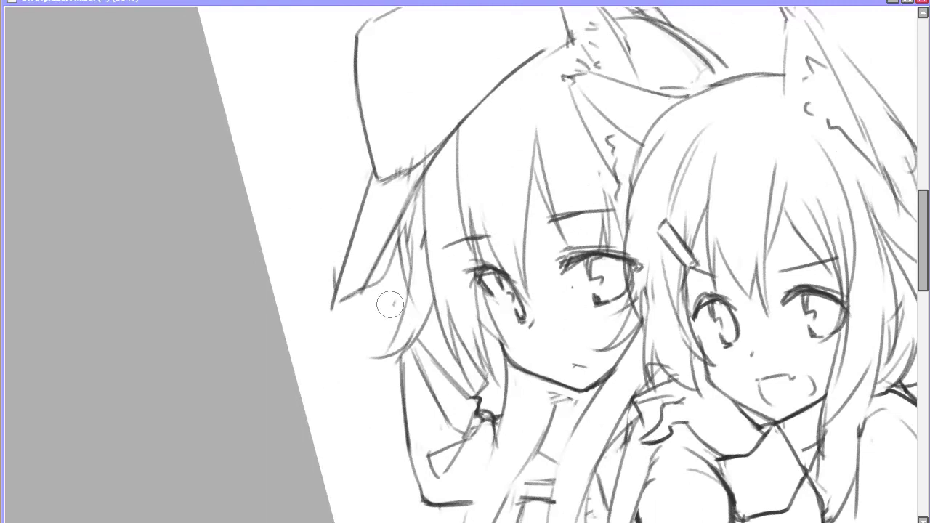
{"action": "scroll", "coordinate": [389, 304], "scroll_direction": "down", "scroll_amount": 1}
{"action": "key", "text": "h"}
{"action": "key", "text": "Delete"}
{"action": "scroll", "coordinate": [389, 305], "scroll_direction": "up", "scroll_amount": 1}
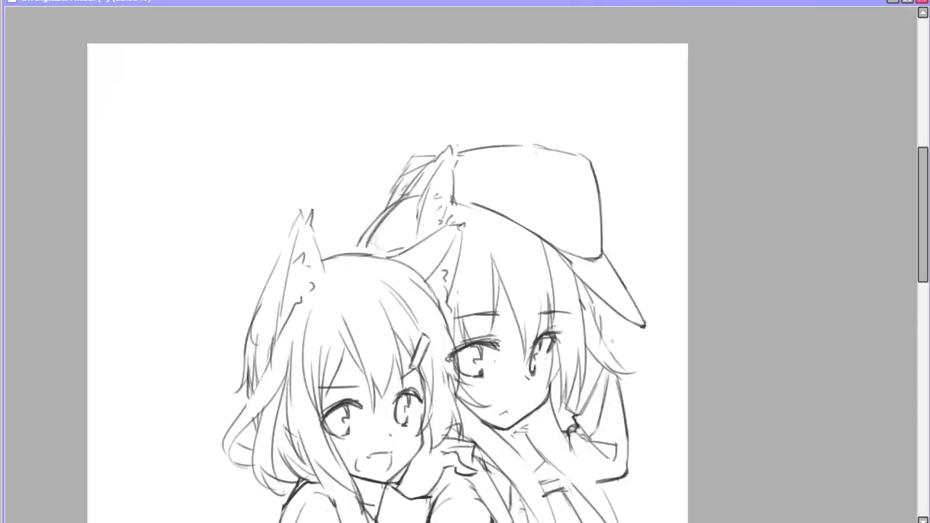
{"action": "scroll", "coordinate": [390, 304], "scroll_direction": "down", "scroll_amount": 2}
Step: Switch to the music player, play another track from the start playlist and return to the drawing
{"action": "key", "text": "alt+Tab"}
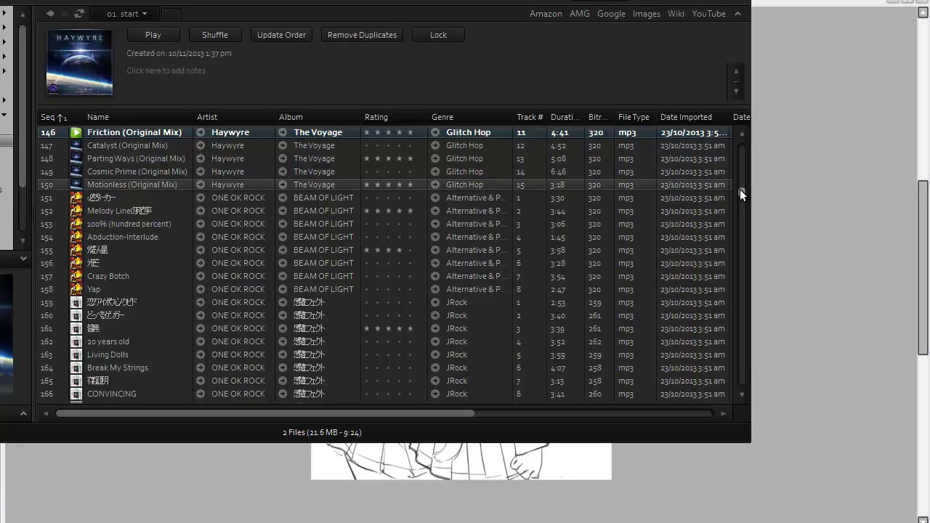
{"action": "left_click_drag", "start_coordinate": [739, 188], "coordinate": [740, 262]}
{"action": "double_click", "coordinate": [211, 298]}
{"action": "key", "text": "alt+Tab"}
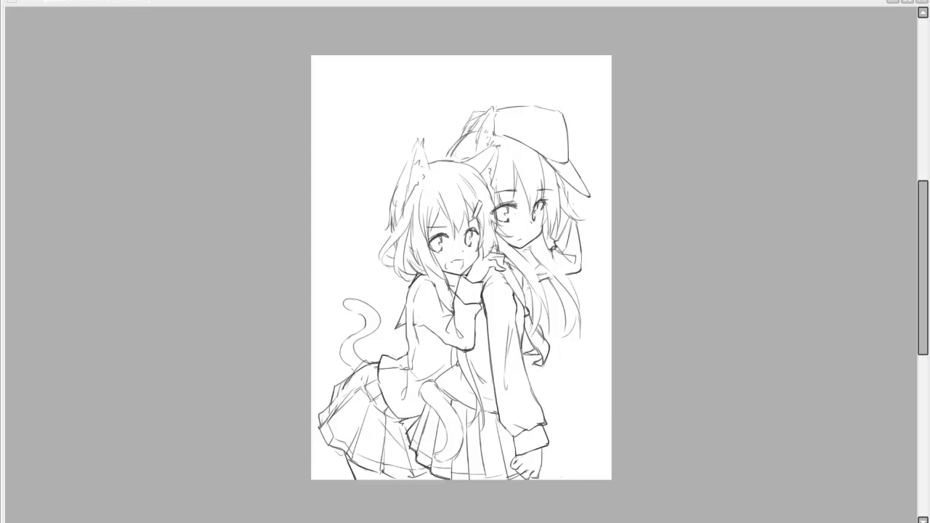
Step: Refine the cap's crown outline and clean up the rough lines at its back behind the cat ear
{"action": "key", "text": "Insert"}
{"action": "scroll", "coordinate": [443, 88], "scroll_direction": "up", "scroll_amount": 2}
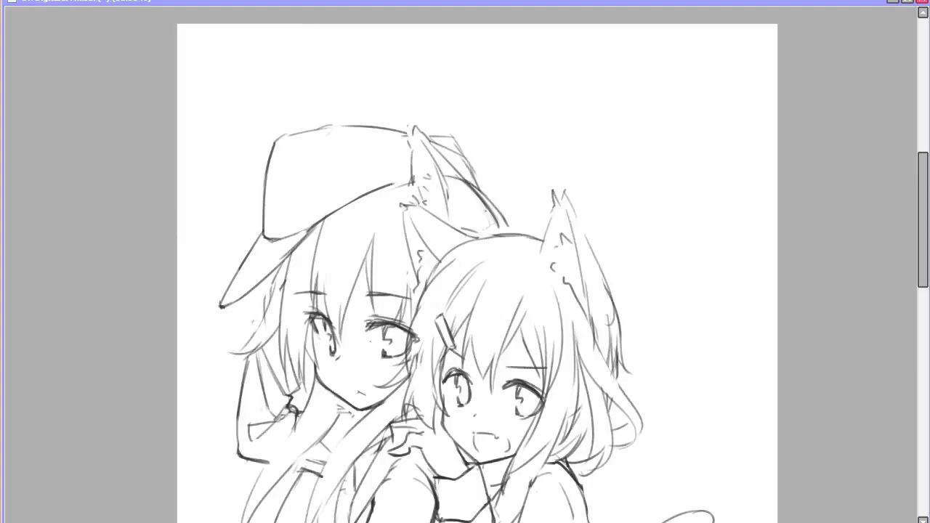
{"action": "key", "text": "Delete"}
{"action": "key", "text": "Delete"}
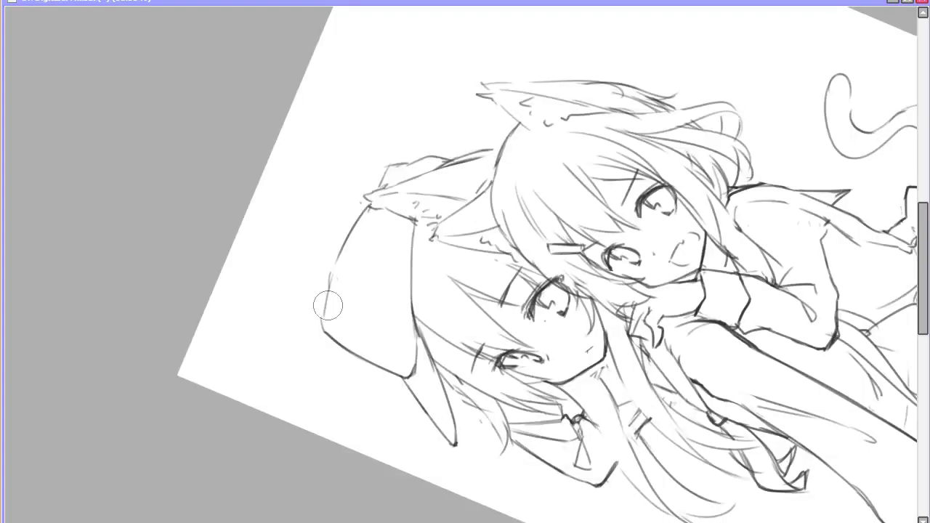
{"action": "key", "text": "Insert"}
{"action": "key", "text": "End"}
{"action": "key", "text": "Insert"}
{"action": "key", "text": "Home"}
{"action": "scroll", "coordinate": [465, 261], "scroll_direction": "up", "scroll_amount": 1}
{"action": "scroll", "coordinate": [464, 262], "scroll_direction": "down", "scroll_amount": 1}
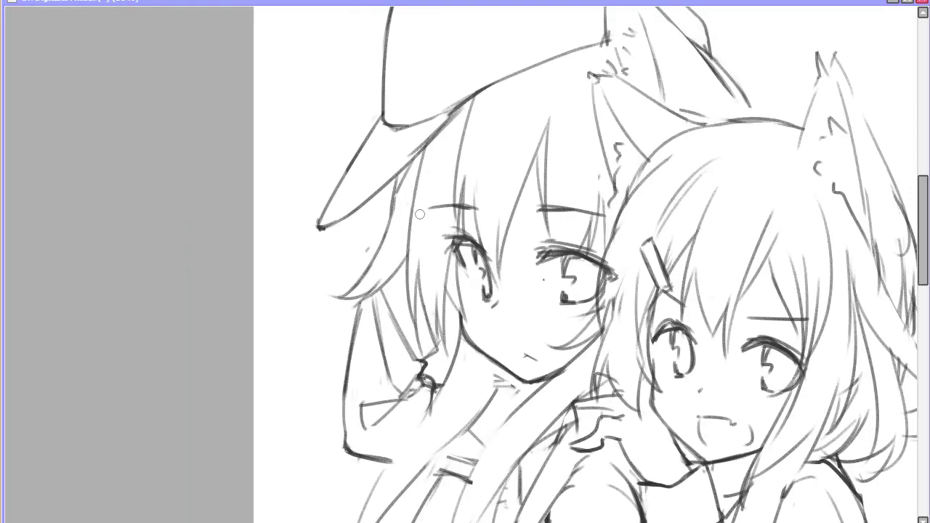
Step: Tidy the capped girl's side hair locks beneath the brim, checking them in the mirrored and full views
{"action": "key", "text": "Insert"}
{"action": "scroll", "coordinate": [465, 262], "scroll_direction": "down", "scroll_amount": 3}
{"action": "key", "text": "Insert"}
{"action": "scroll", "coordinate": [465, 261], "scroll_direction": "up", "scroll_amount": 3}
{"action": "key", "text": "Delete"}
{"action": "key", "text": "Delete"}
{"action": "scroll", "coordinate": [465, 261], "scroll_direction": "up", "scroll_amount": 1}
{"action": "key", "text": "Home"}
{"action": "key", "text": "Insert"}
{"action": "scroll", "coordinate": [465, 261], "scroll_direction": "down", "scroll_amount": 3}
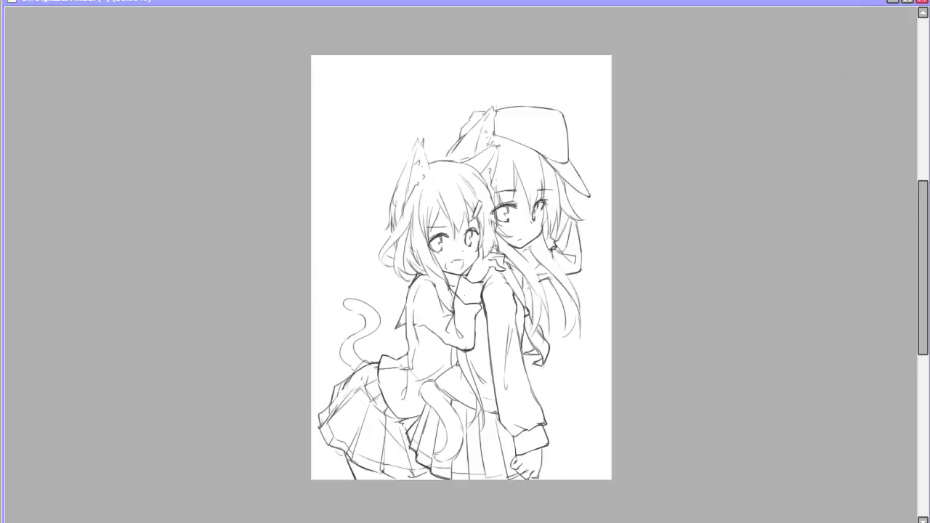
Step: Clean up the lines around the capped girl's neck and collar where the long hair falls over them
{"action": "scroll", "coordinate": [465, 262], "scroll_direction": "up", "scroll_amount": 4}
{"action": "scroll", "coordinate": [532, 308], "scroll_direction": "down", "scroll_amount": 2}
{"action": "key", "text": "Insert"}
{"action": "key", "text": "Delete"}
{"action": "key", "text": "Delete"}
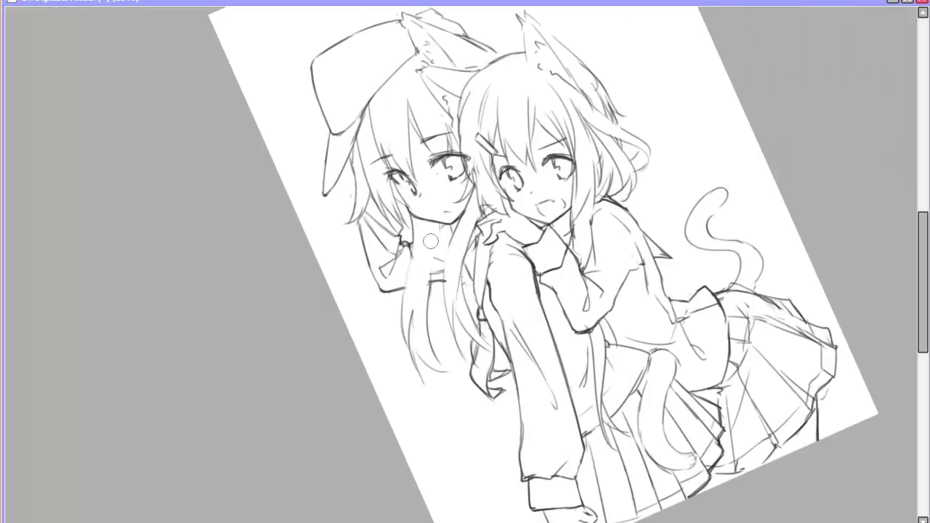
{"action": "key", "text": "Home"}
{"action": "key", "text": "Insert"}
{"action": "scroll", "coordinate": [465, 261], "scroll_direction": "down", "scroll_amount": 2}
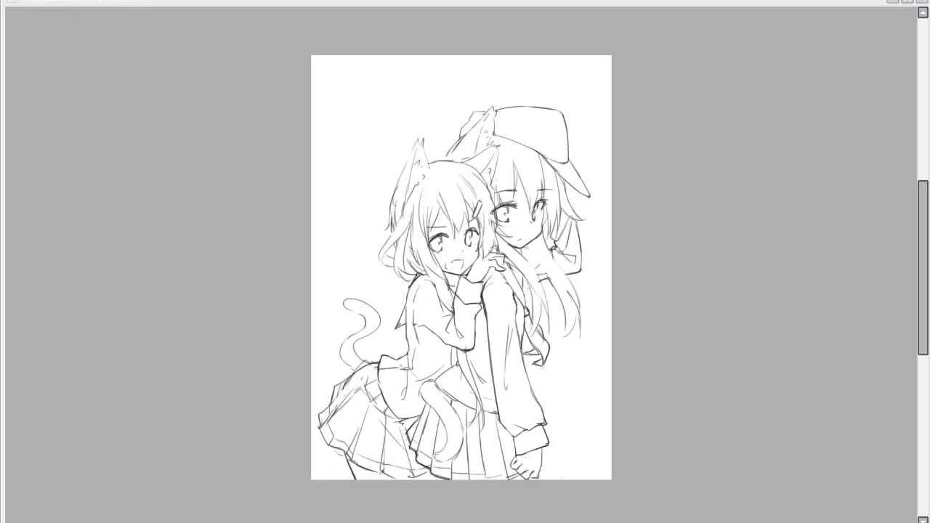
Step: Redraw the capped girl's long hair strands over the chest and extend thin strands down behind her lowered arm
{"action": "key", "text": "Insert"}
{"action": "key", "text": "Delete"}
{"action": "key", "text": "Delete"}
{"action": "scroll", "coordinate": [465, 262], "scroll_direction": "up", "scroll_amount": 3}
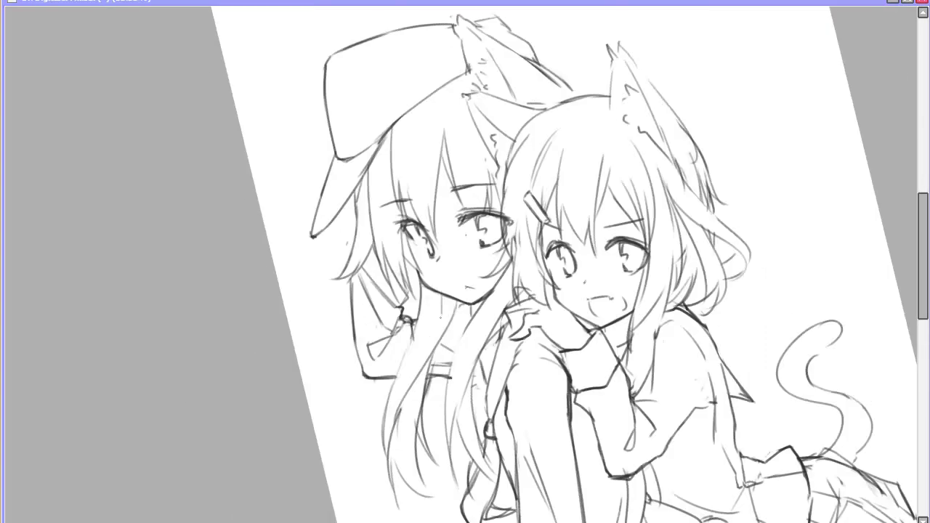
{"action": "key", "text": "Home"}
{"action": "key", "text": "Insert"}
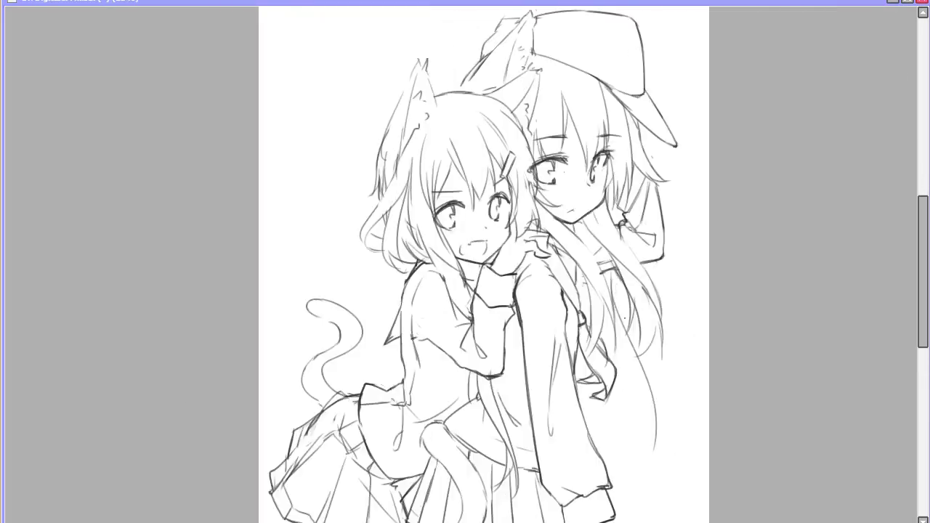
{"action": "scroll", "coordinate": [464, 262], "scroll_direction": "down", "scroll_amount": 2}
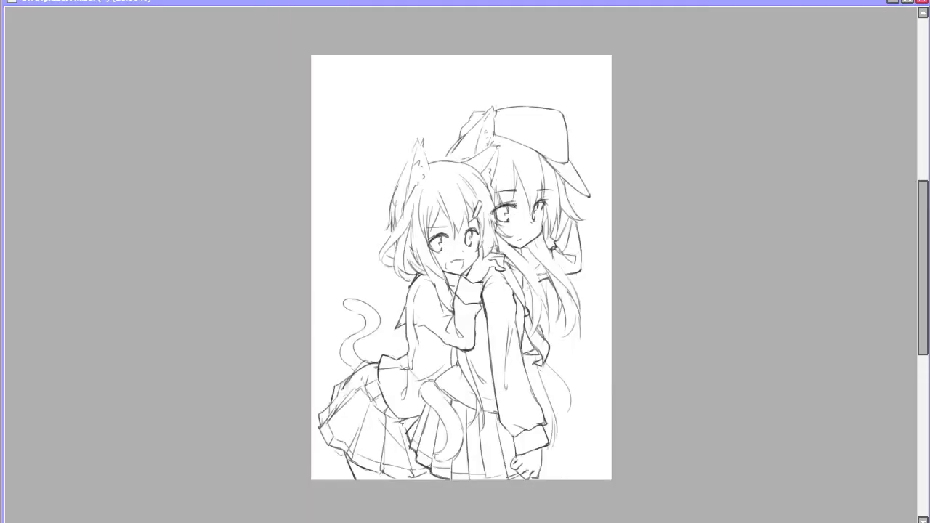
Step: Add curved lower hair strands behind the capped girl's lowered sleeve, comparing the normal and mirrored views
{"action": "key", "text": "Insert"}
{"action": "scroll", "coordinate": [465, 262], "scroll_direction": "up", "scroll_amount": 2}
{"action": "key", "text": "Delete"}
{"action": "key", "text": "Home"}
{"action": "scroll", "coordinate": [465, 261], "scroll_direction": "down", "scroll_amount": 1}
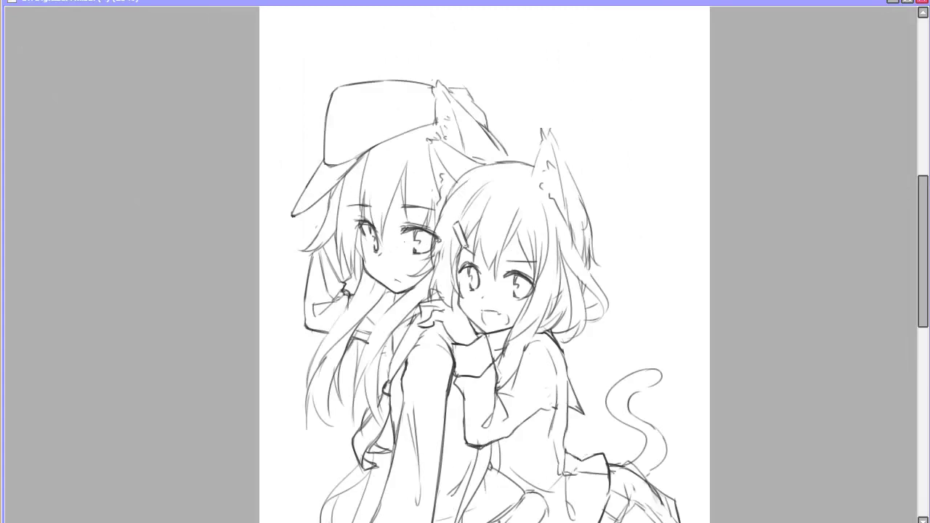
{"action": "scroll", "coordinate": [465, 261], "scroll_direction": "up", "scroll_amount": 1}
{"action": "scroll", "coordinate": [465, 262], "scroll_direction": "down", "scroll_amount": 1}
{"action": "key", "text": "Insert"}
{"action": "scroll", "coordinate": [465, 262], "scroll_direction": "down", "scroll_amount": 2}
{"action": "scroll", "coordinate": [465, 261], "scroll_direction": "up", "scroll_amount": 2}
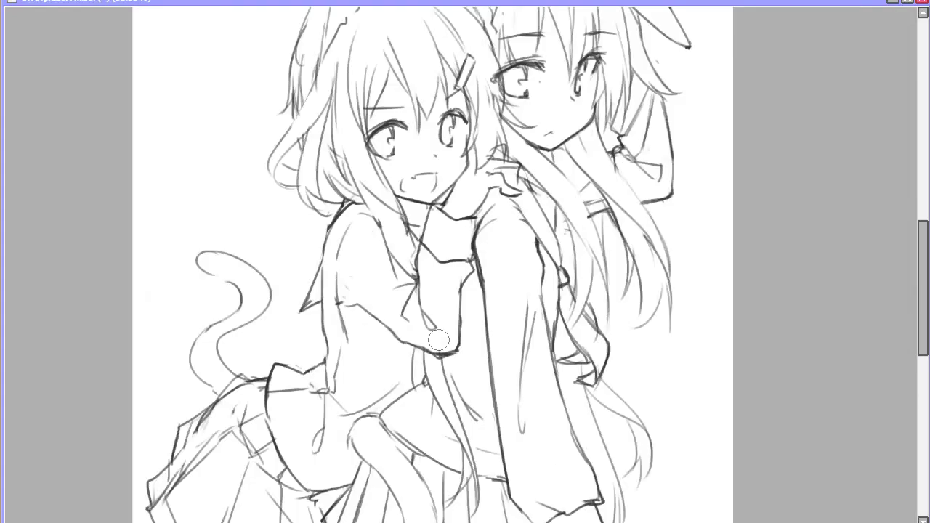
Step: Refine the capped girl's bangs and the strands above the second girl's hair clip
{"action": "key", "text": "Insert"}
{"action": "scroll", "coordinate": [437, 148], "scroll_direction": "up", "scroll_amount": 1}
{"action": "key", "text": "Delete"}
{"action": "scroll", "coordinate": [437, 147], "scroll_direction": "up", "scroll_amount": 2}
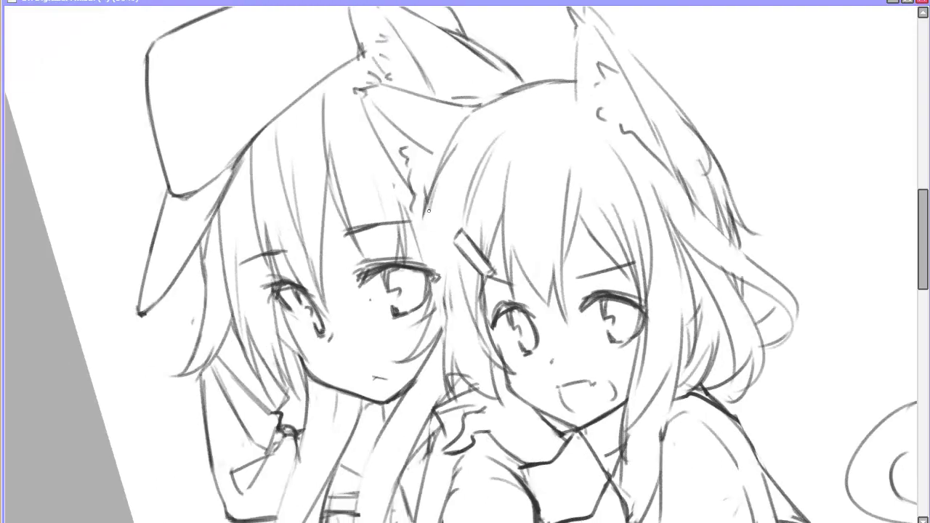
{"action": "scroll", "coordinate": [418, 245], "scroll_direction": "down", "scroll_amount": 1}
{"action": "key", "text": "End"}
{"action": "key", "text": "End"}
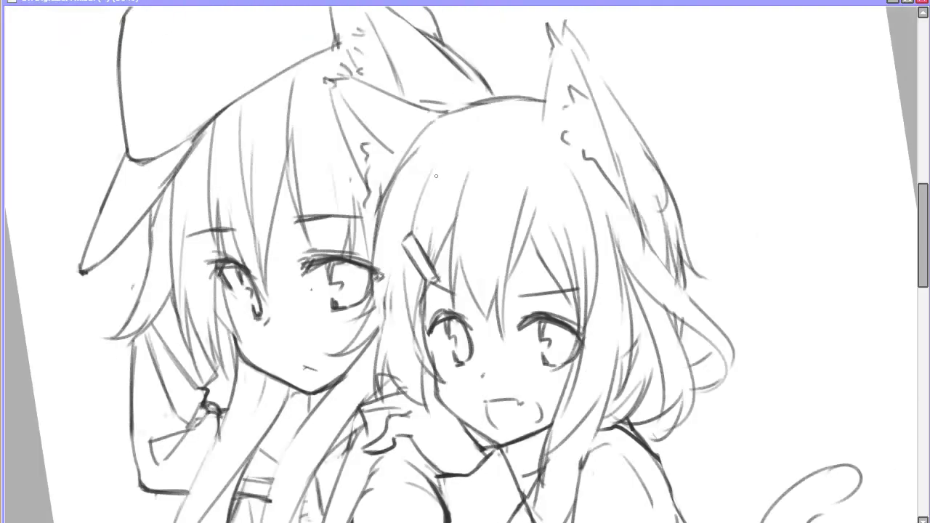
{"action": "key", "text": "Home"}
Step: Erase the second girl's mouth and redraw it as an open smile with a small fang
{"action": "scroll", "coordinate": [429, 250], "scroll_direction": "up", "scroll_amount": 2}
{"action": "scroll", "coordinate": [429, 250], "scroll_direction": "down", "scroll_amount": 1}
{"action": "scroll", "coordinate": [429, 250], "scroll_direction": "up", "scroll_amount": 2}
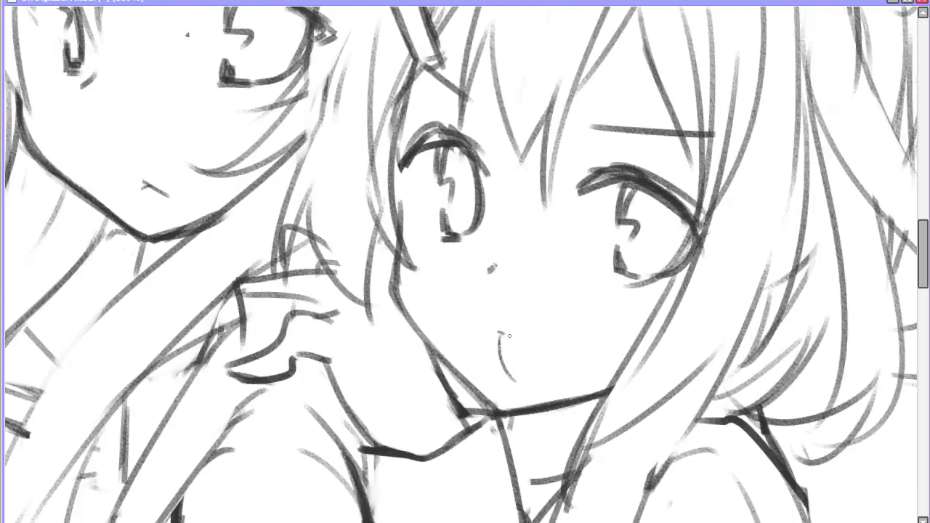
{"action": "key", "text": "Insert"}
{"action": "scroll", "coordinate": [429, 249], "scroll_direction": "down", "scroll_amount": 2}
{"action": "key", "text": "Insert"}
{"action": "scroll", "coordinate": [434, 252], "scroll_direction": "up", "scroll_amount": 1}
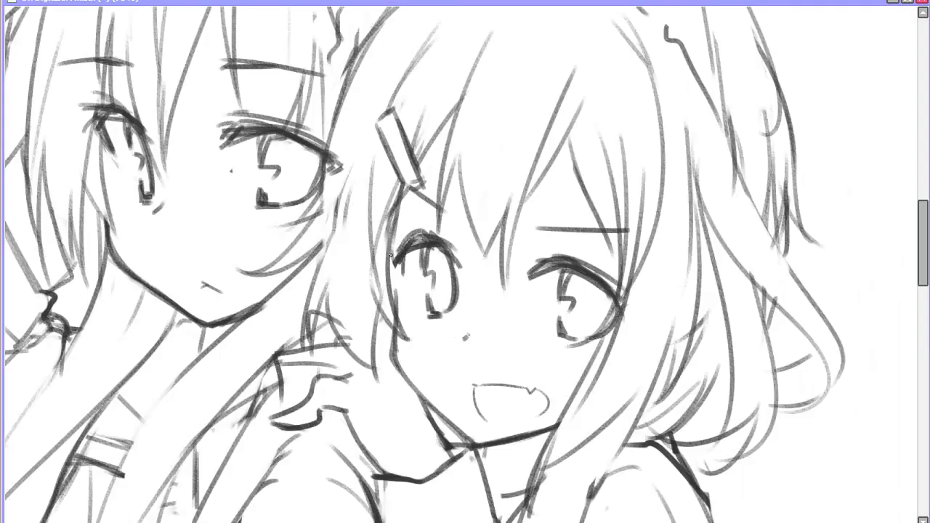